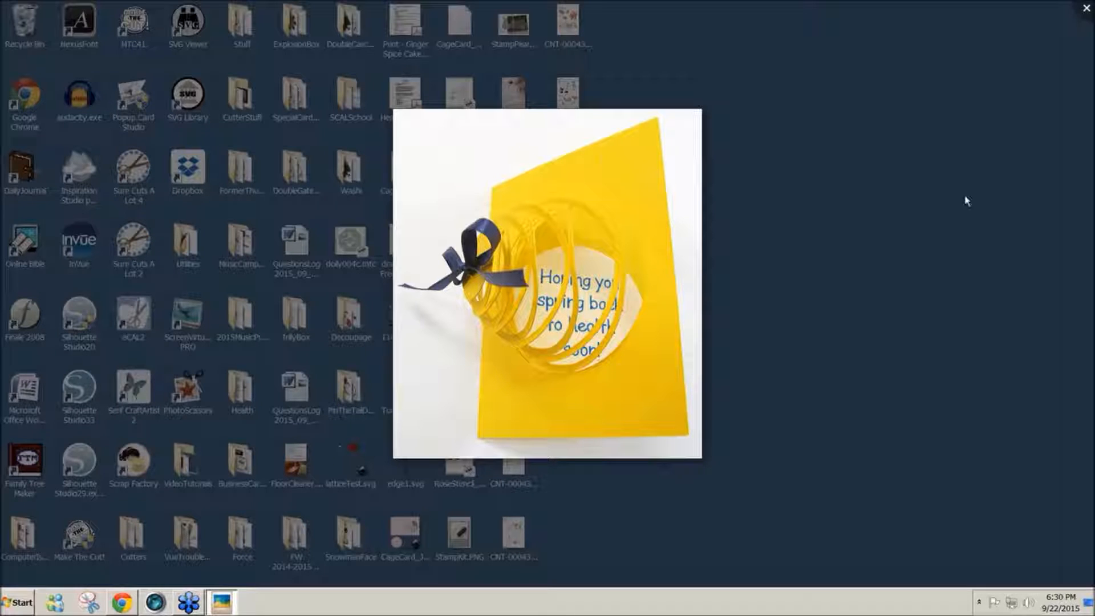
# Close the card photo, launch Make The Cut! and open the recent project CageCard.mtc.
pyautogui.click(1086, 10)
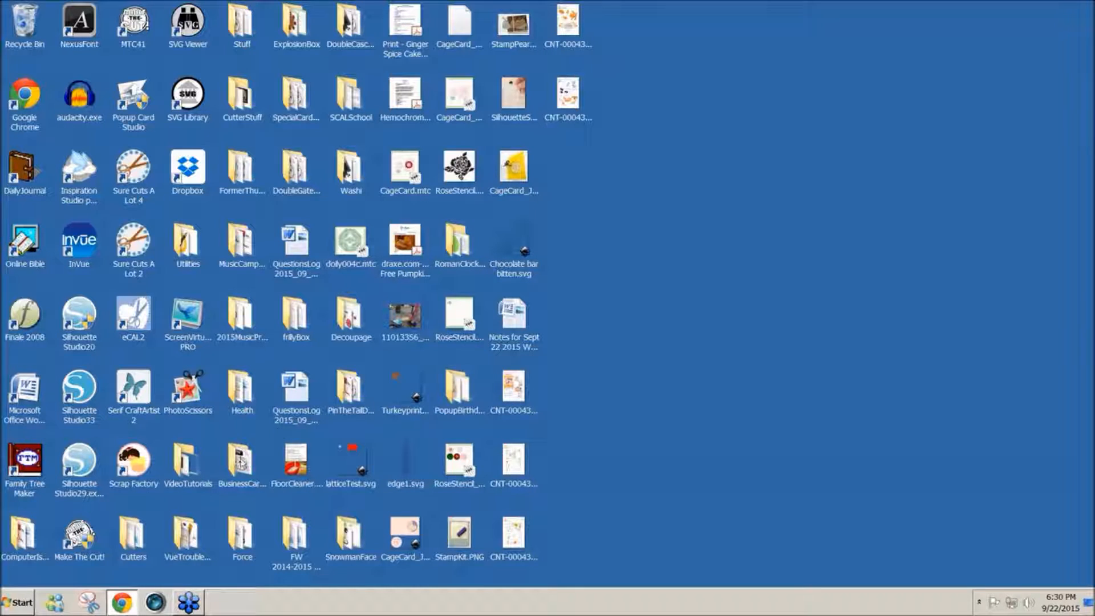
pyautogui.doubleClick(66, 547)
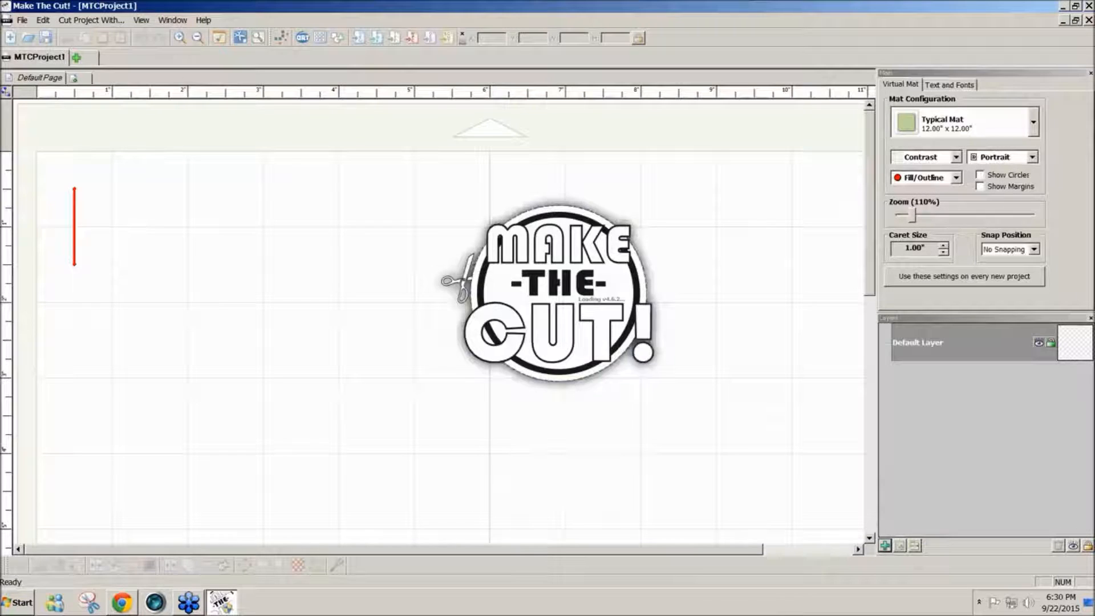
pyautogui.click(22, 20)
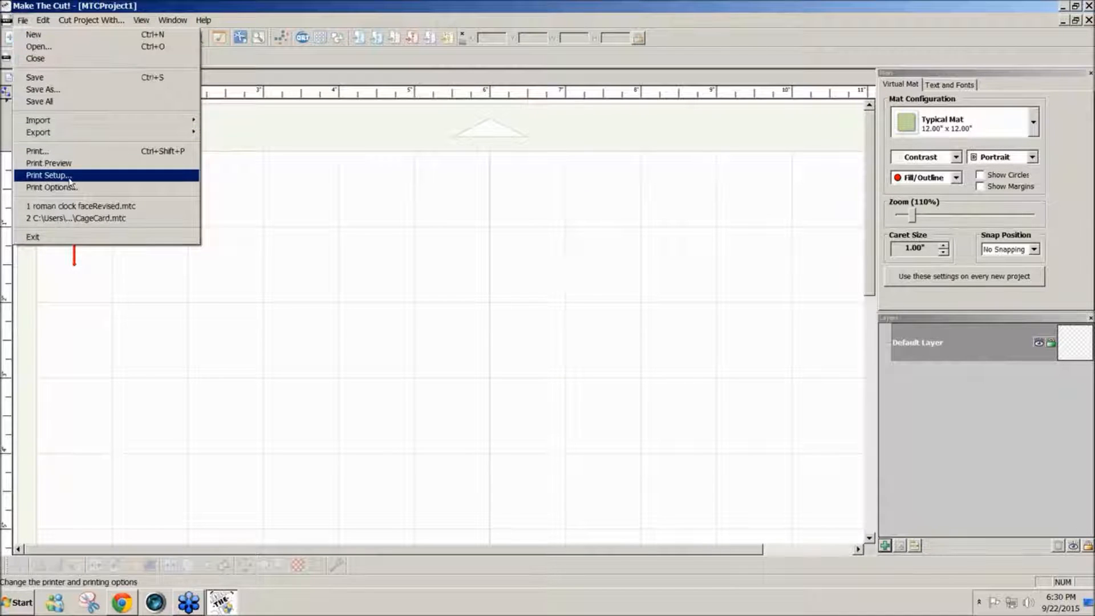
pyautogui.click(80, 219)
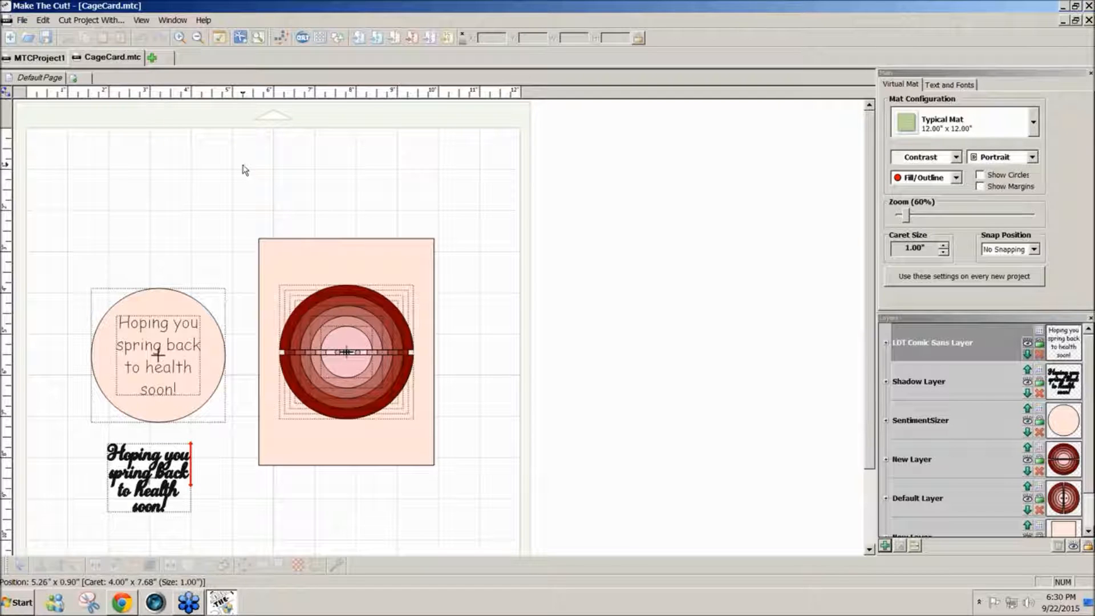
# Open the project CageCard_JF.mtc from the Desktop folder.
pyautogui.click(23, 21)
pyautogui.click(29, 42)
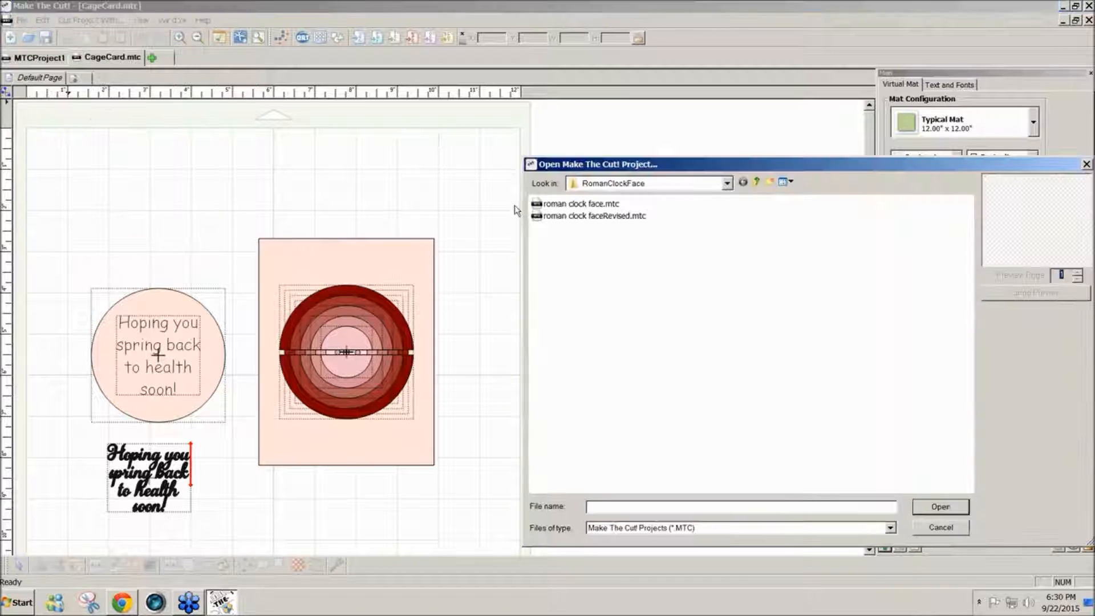
pyautogui.click(757, 183)
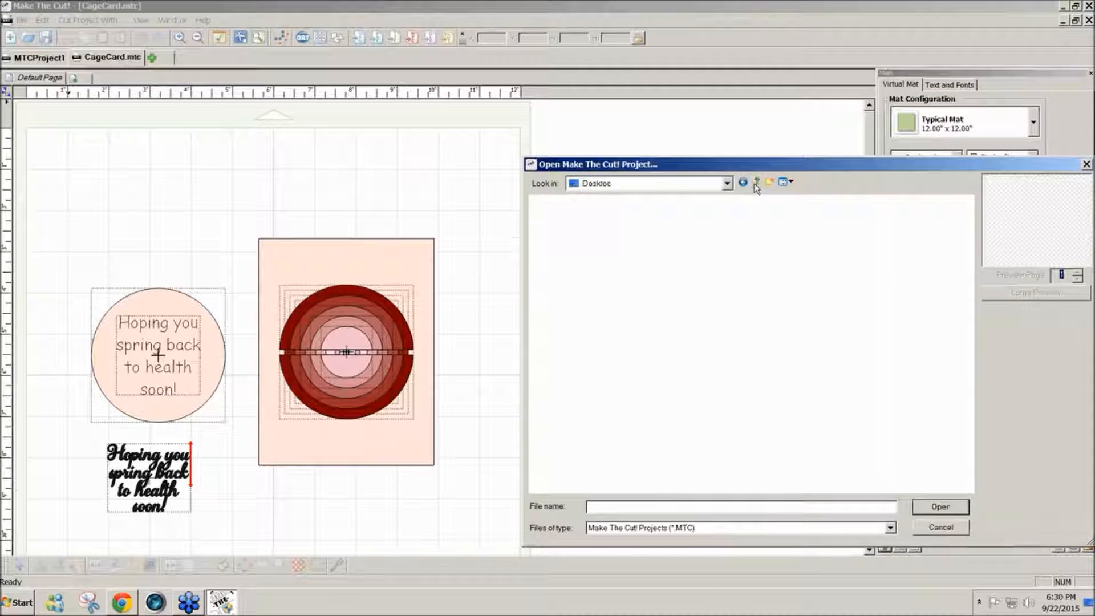
pyautogui.click(748, 324)
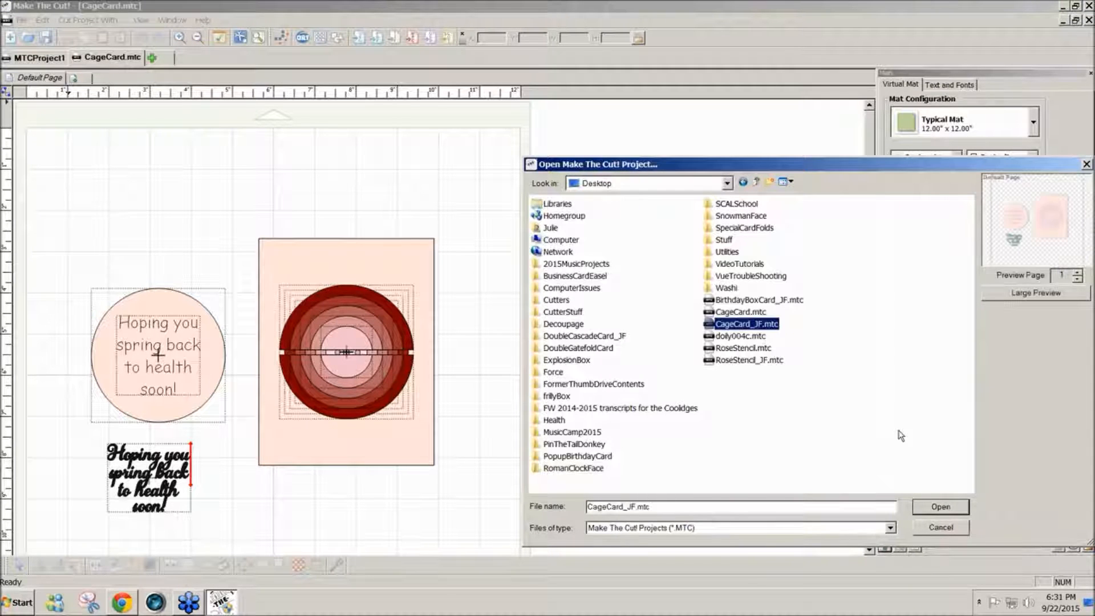
pyautogui.click(941, 507)
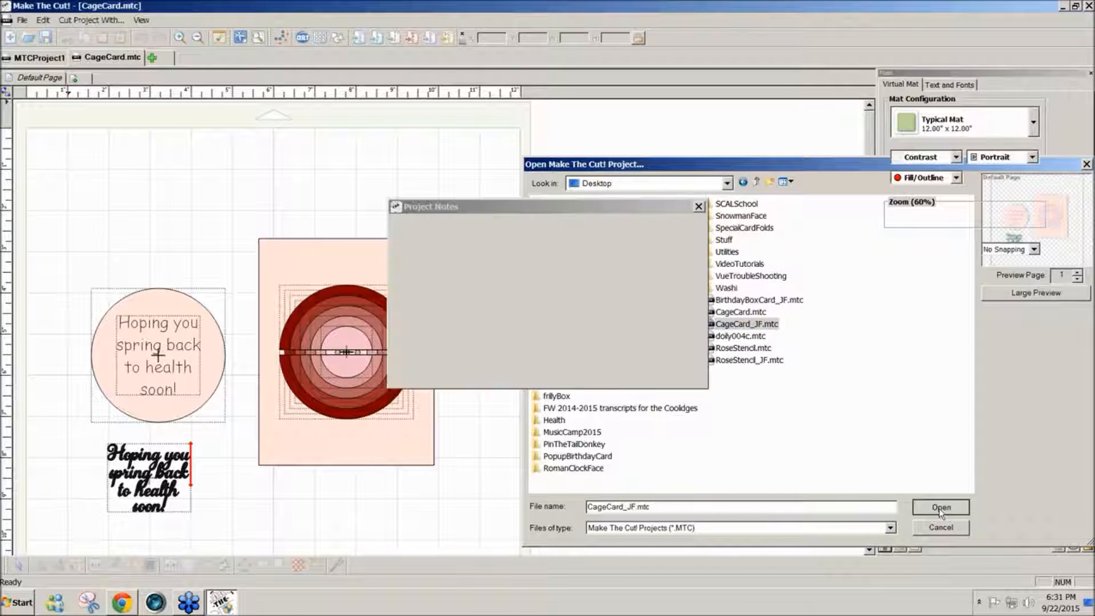
# Move the Project Notes window below the card photo so the finished card design is clear.
pyautogui.moveTo(574, 207); pyautogui.dragTo(691, 423)
pyautogui.click(559, 382)
pyautogui.click(111, 139)
pyautogui.click(340, 356)
pyautogui.click(342, 360)
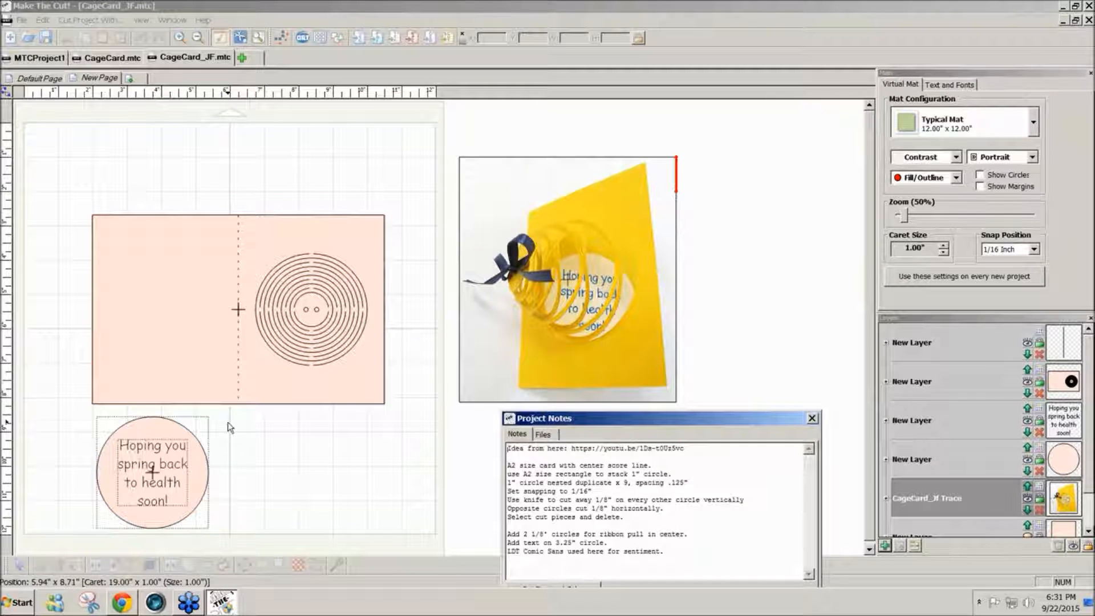
# Add a new page and place a Square (Polygons) basic shape near the mat's upper-left corner.
pyautogui.click(131, 80)
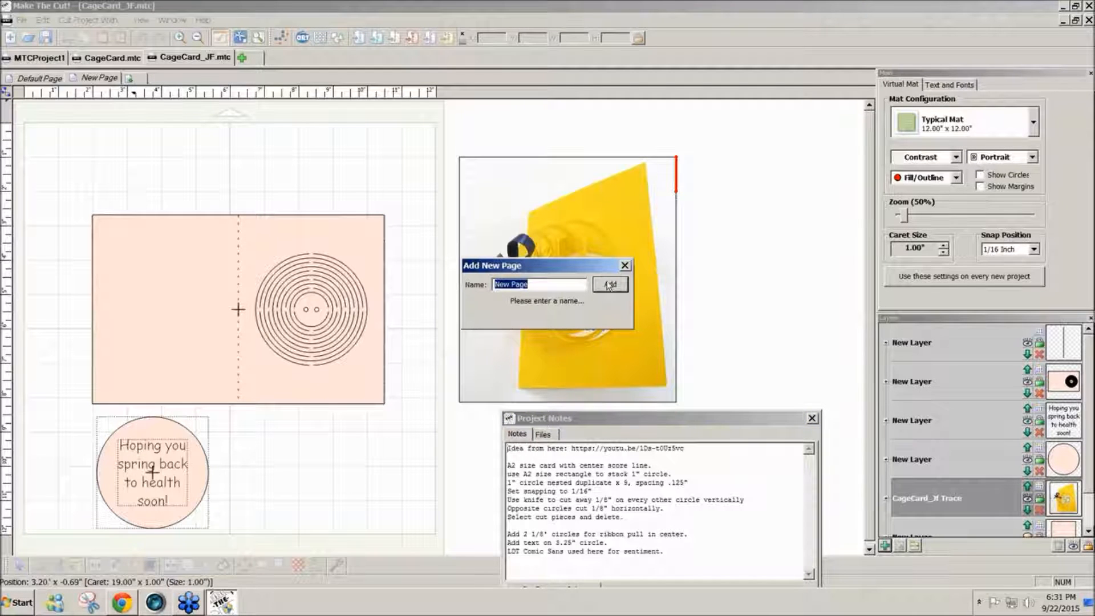
pyautogui.click(609, 285)
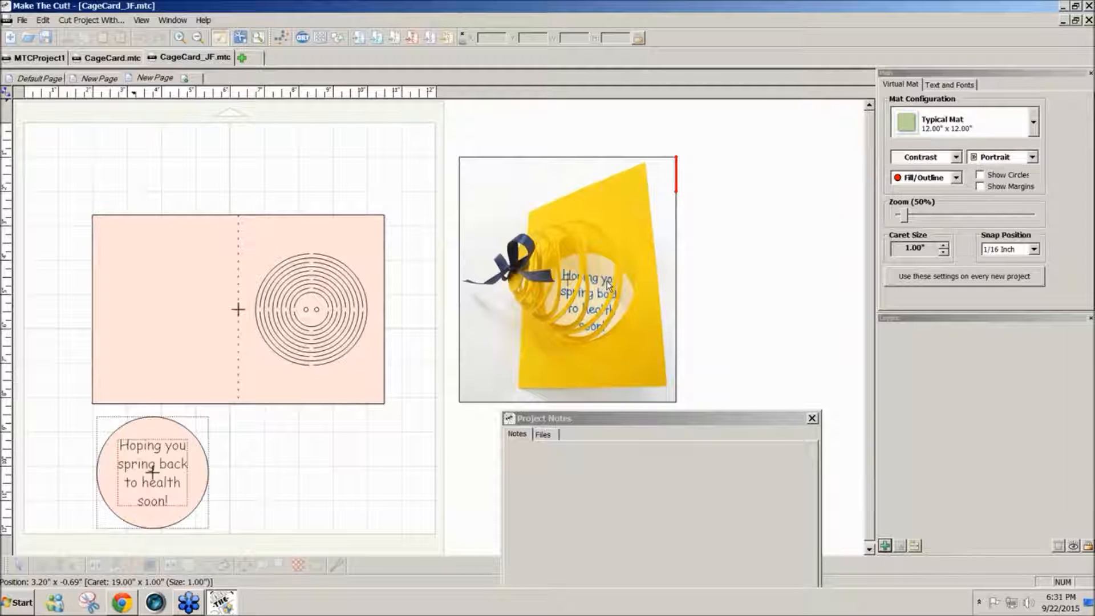
pyautogui.click(320, 37)
pyautogui.click(490, 248)
pyautogui.doubleClick(488, 242)
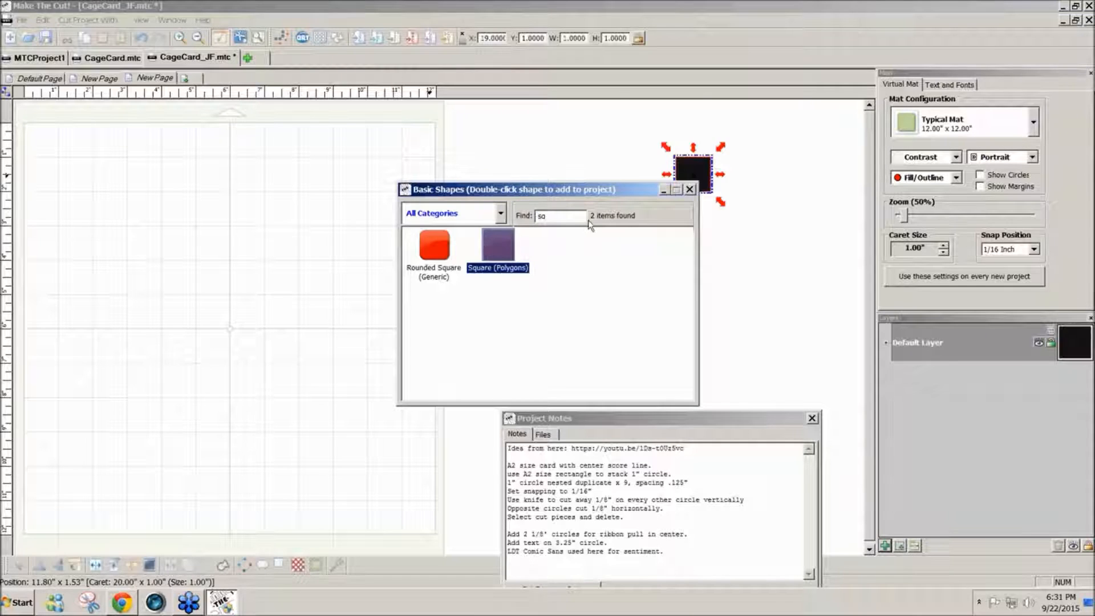
pyautogui.click(689, 191)
pyautogui.moveTo(702, 181); pyautogui.dragTo(84, 186)
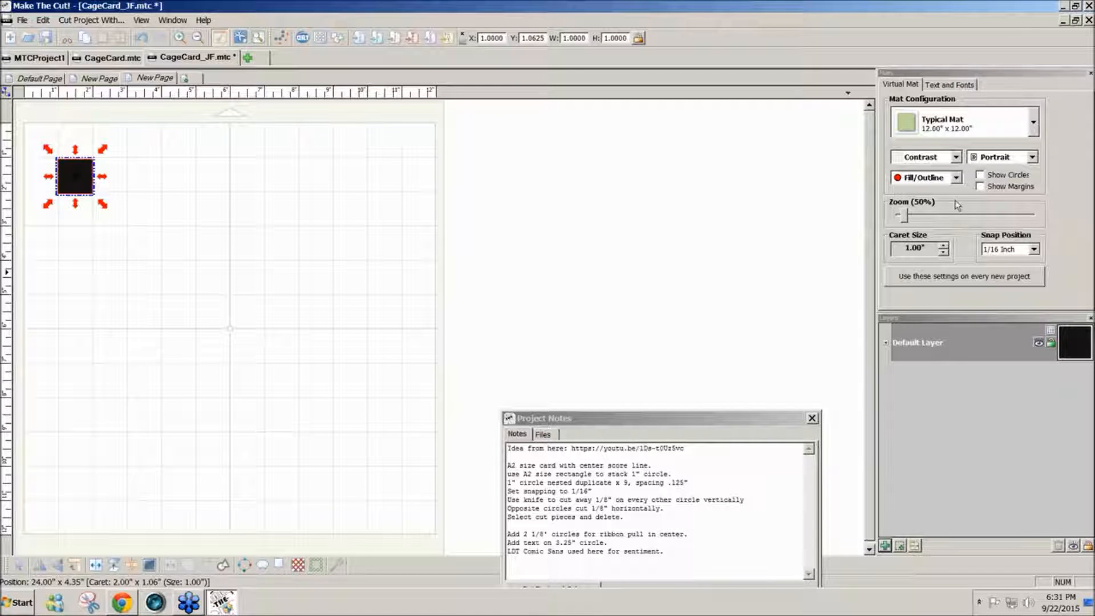
# Change the mat colour to Green and move the square to X 1, Y 1 inch.
pyautogui.click(957, 157)
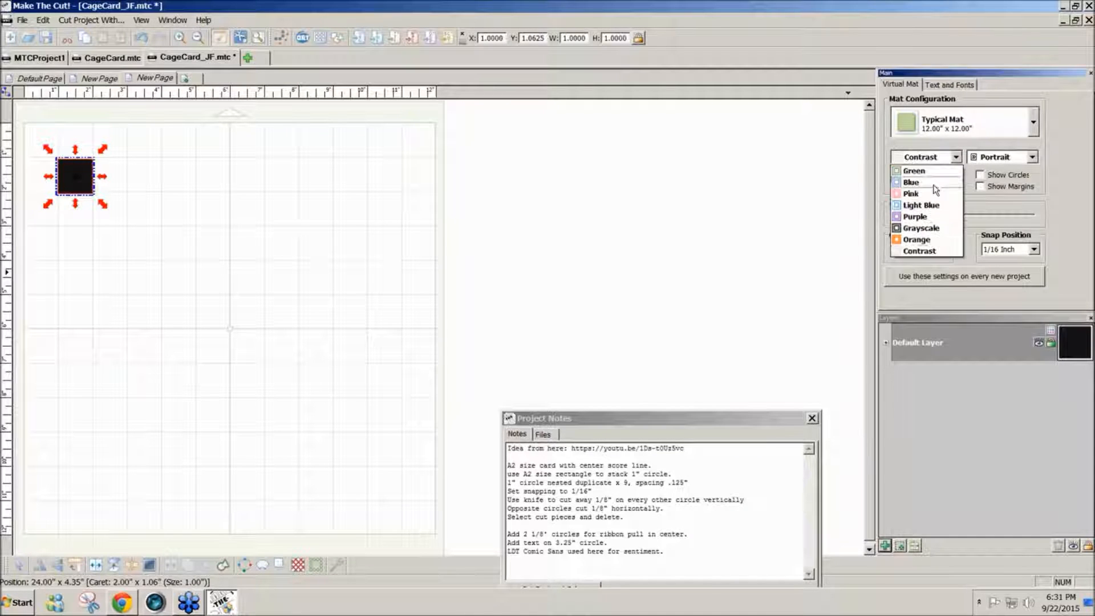
pyautogui.click(930, 174)
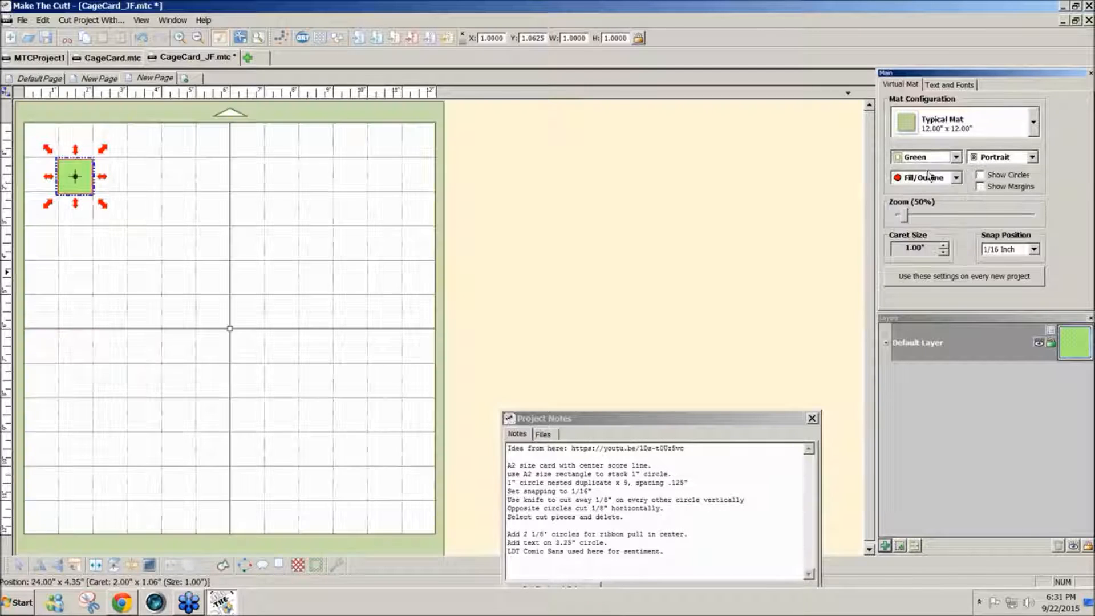
pyautogui.moveTo(76, 179); pyautogui.dragTo(75, 177)
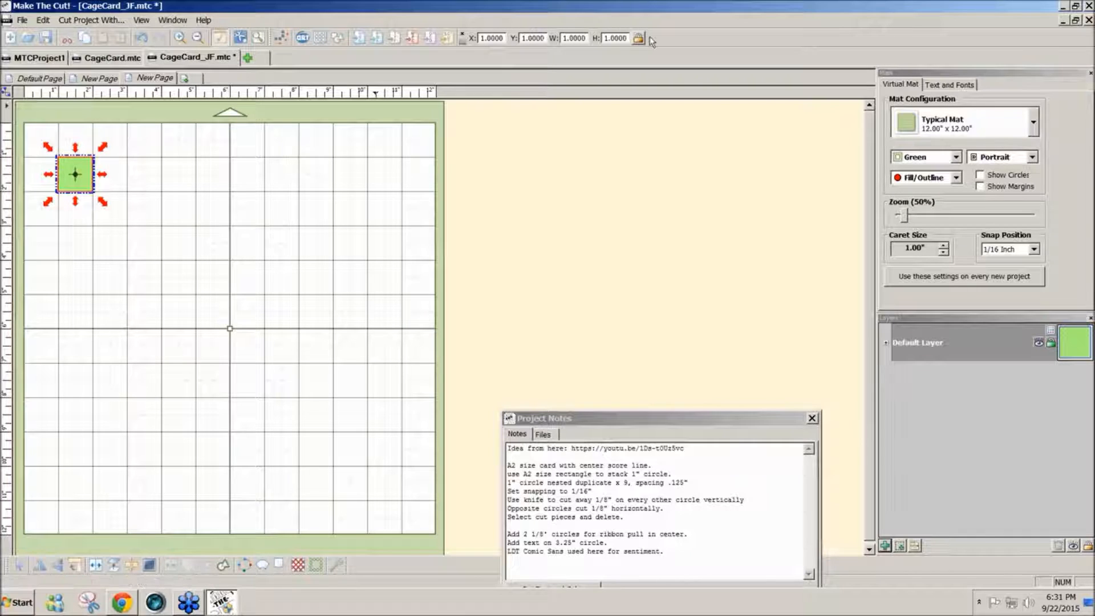
# Resize the square without locked proportions to 8.5 by 5.5 inches and centre it on the mat.
pyautogui.click(573, 38)
pyautogui.write('8.5')
pyautogui.press('Tab')
pyautogui.write('5')
pyautogui.press('Return')
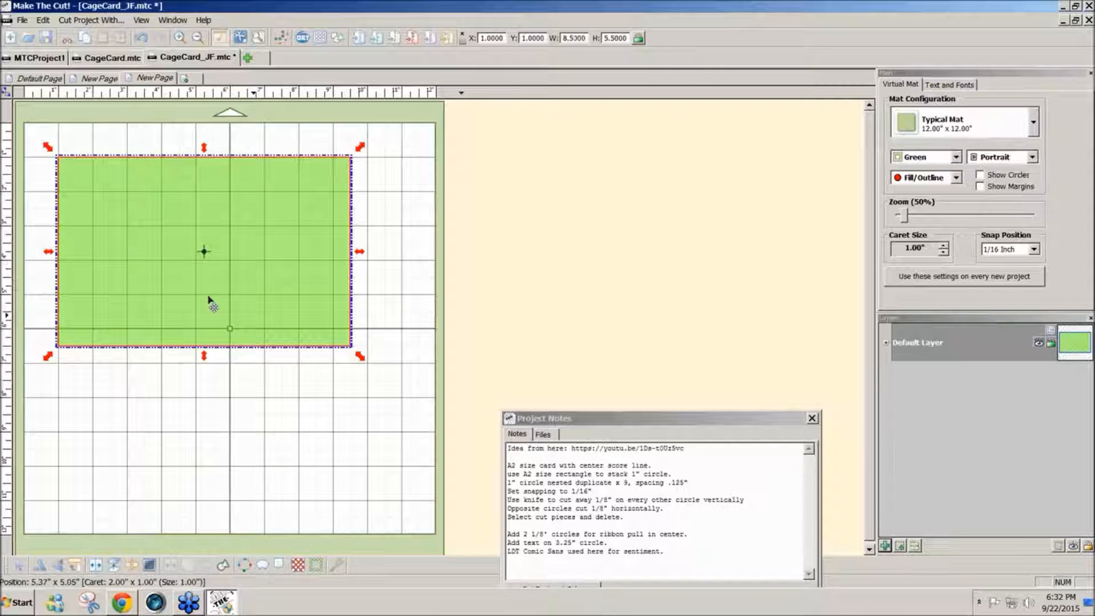
pyautogui.moveTo(204, 255); pyautogui.dragTo(229, 328)
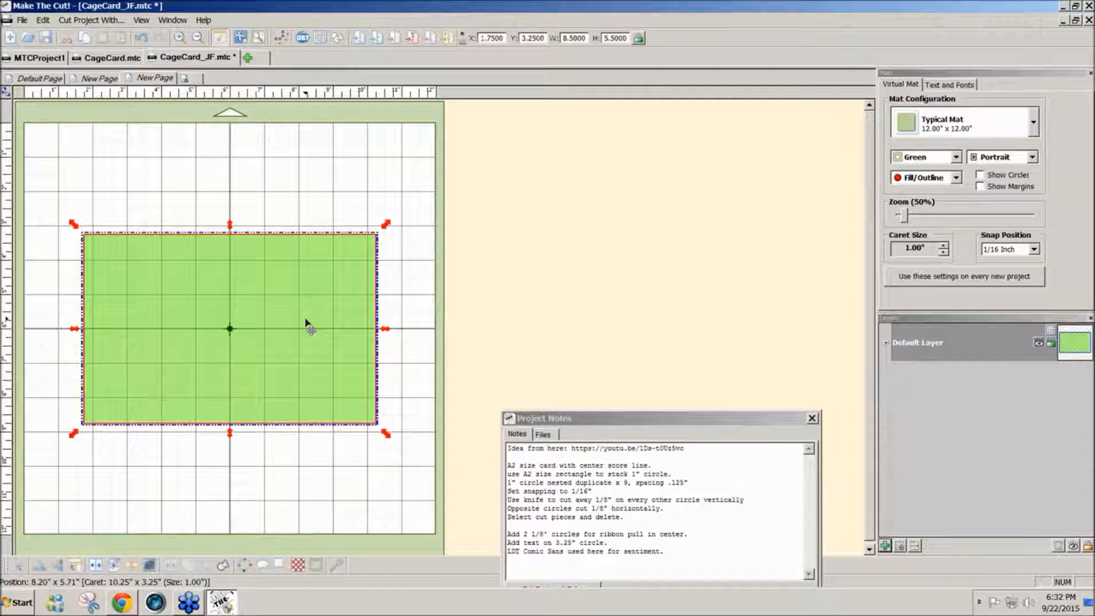
# Duplicate the card rectangle, set the copy's width to 4.25 inches and place it over the card's right half.
pyautogui.moveTo(308, 325); pyautogui.dragTo(499, 314)
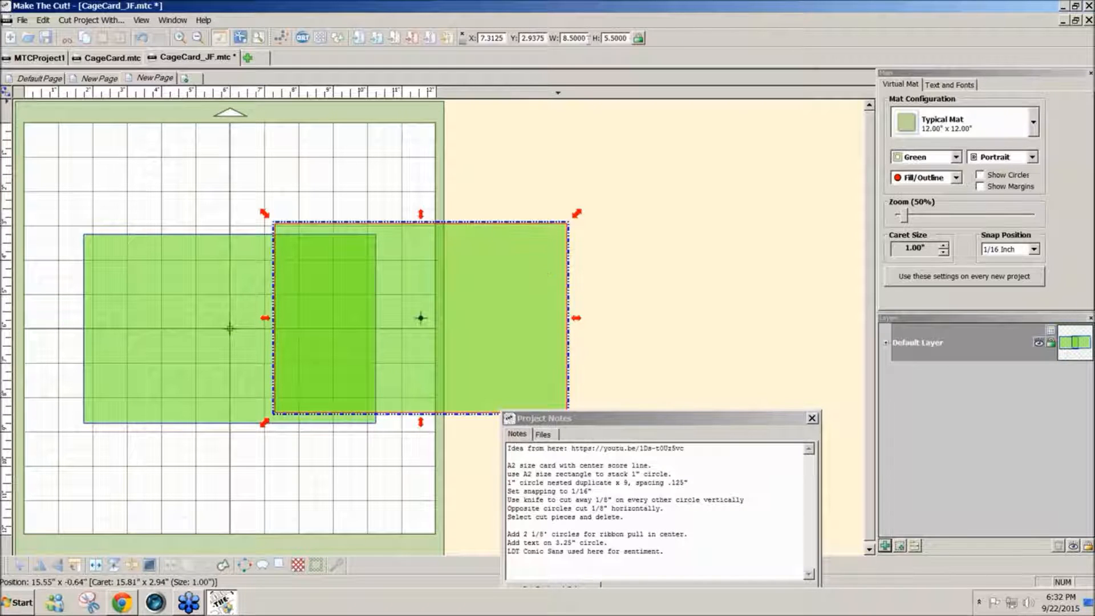
pyautogui.click(559, 37)
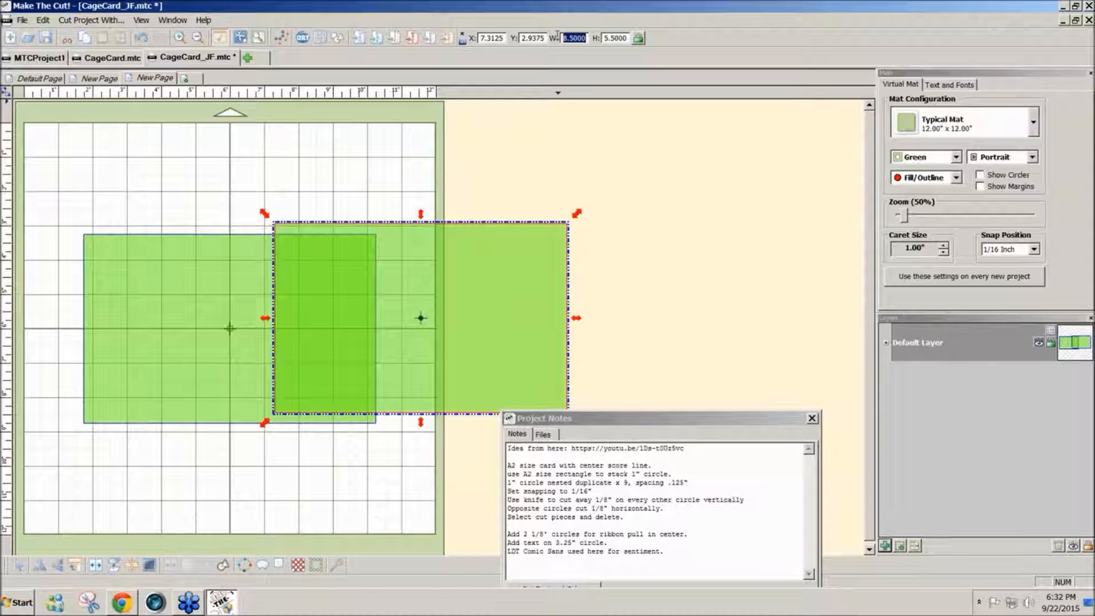
pyautogui.write('4.25')
pyautogui.press('Return')
pyautogui.moveTo(398, 278); pyautogui.dragTo(352, 292)
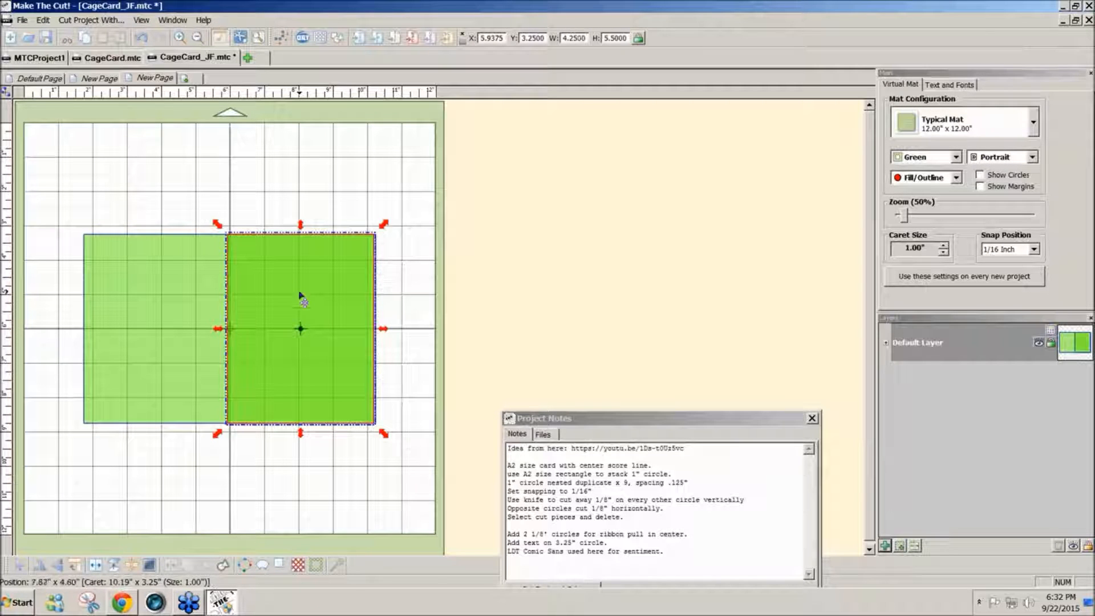
# Select both rectangles and align their right edges.
pyautogui.click(141, 200)
pyautogui.moveTo(43, 195); pyautogui.dragTo(444, 499)
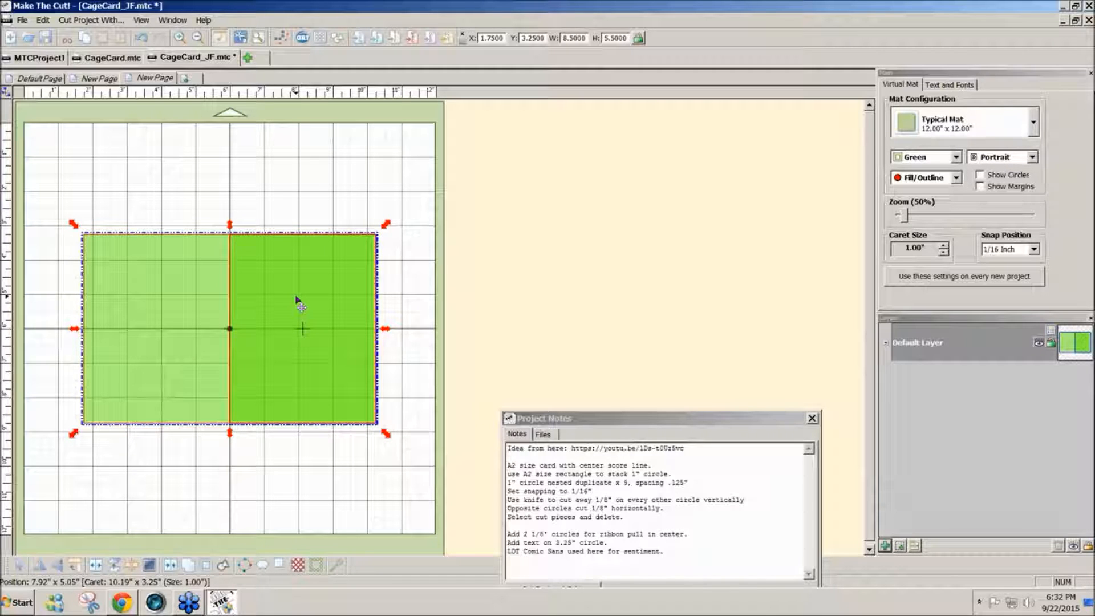
pyautogui.click(391, 379)
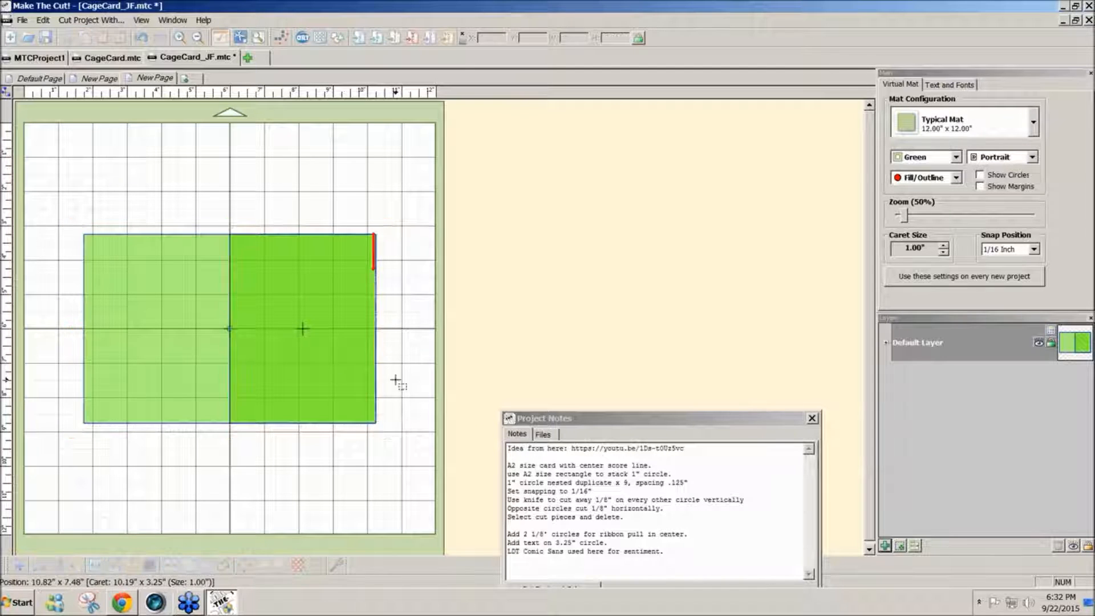
# Move the 4.25-inch rectangle to a new layer and check it by hiding and showing that layer.
pyautogui.click(337, 310)
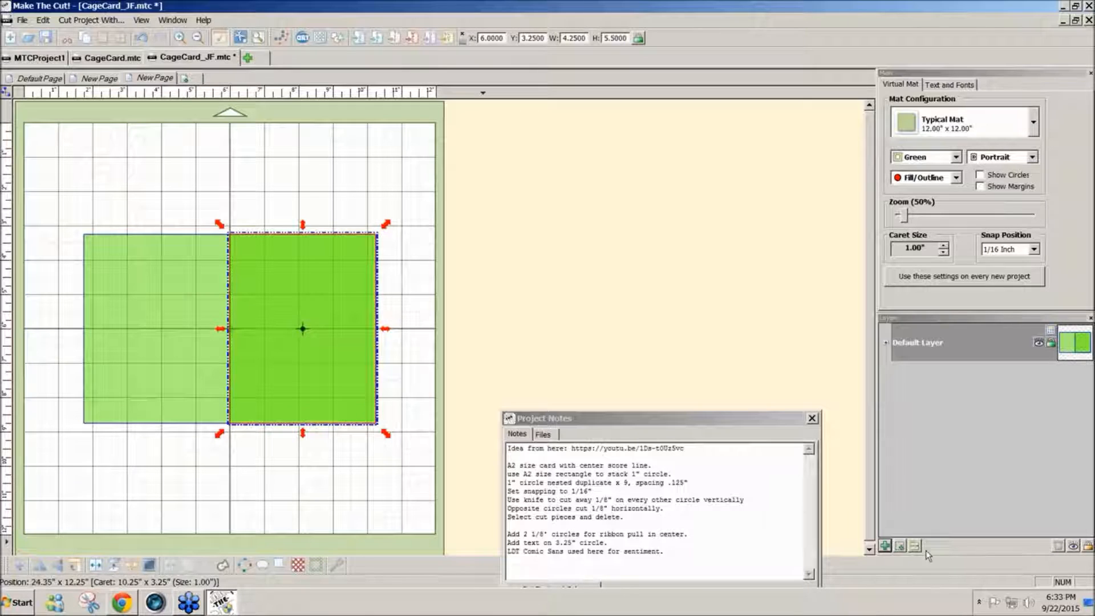
pyautogui.click(900, 547)
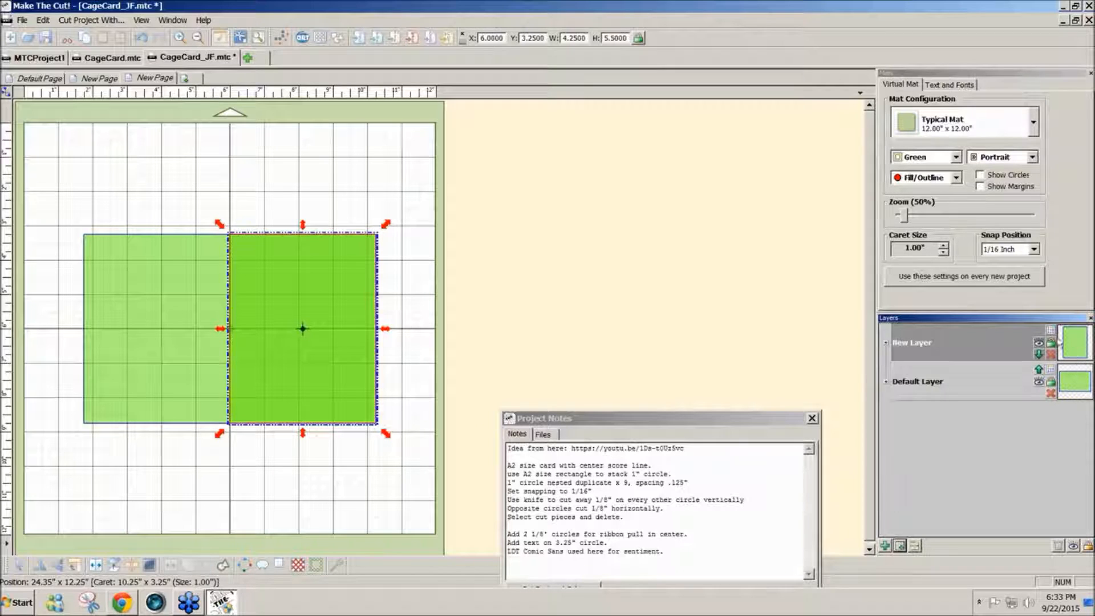
pyautogui.click(1039, 345)
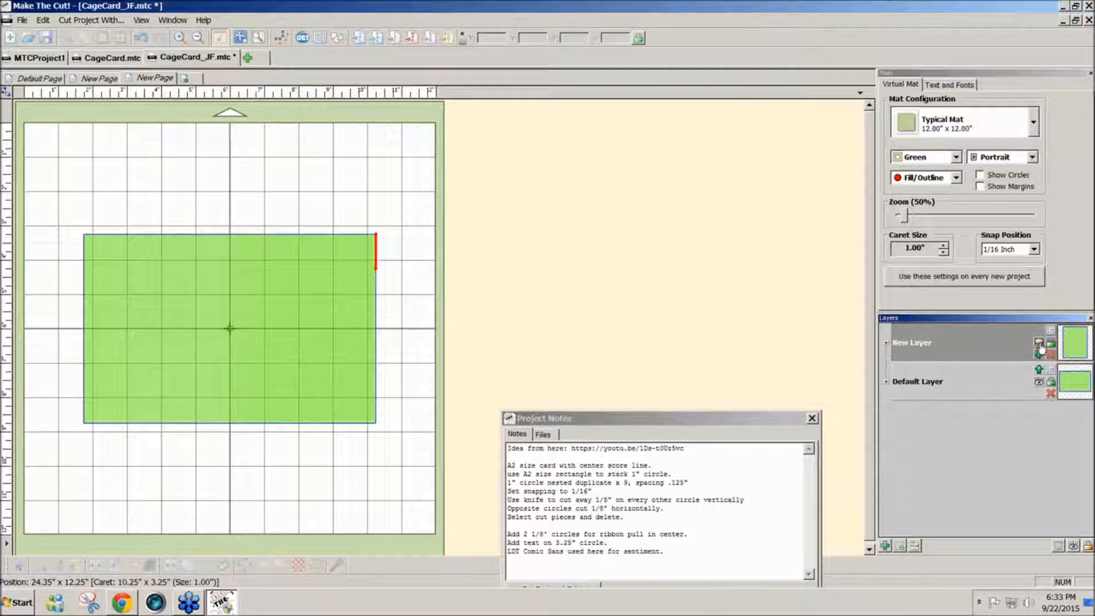
pyautogui.click(1039, 345)
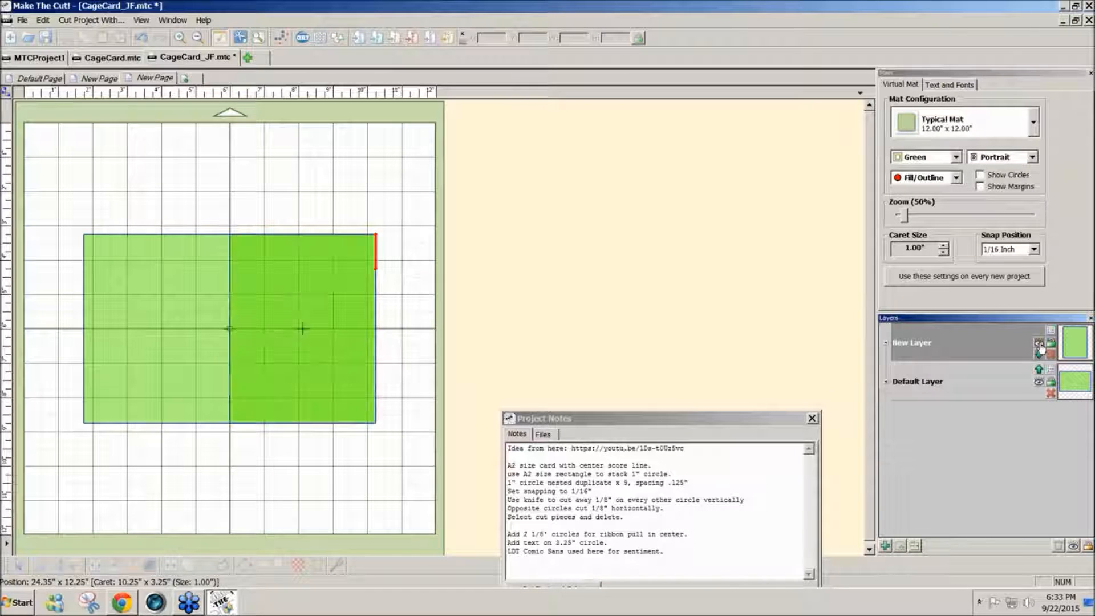
pyautogui.click(363, 199)
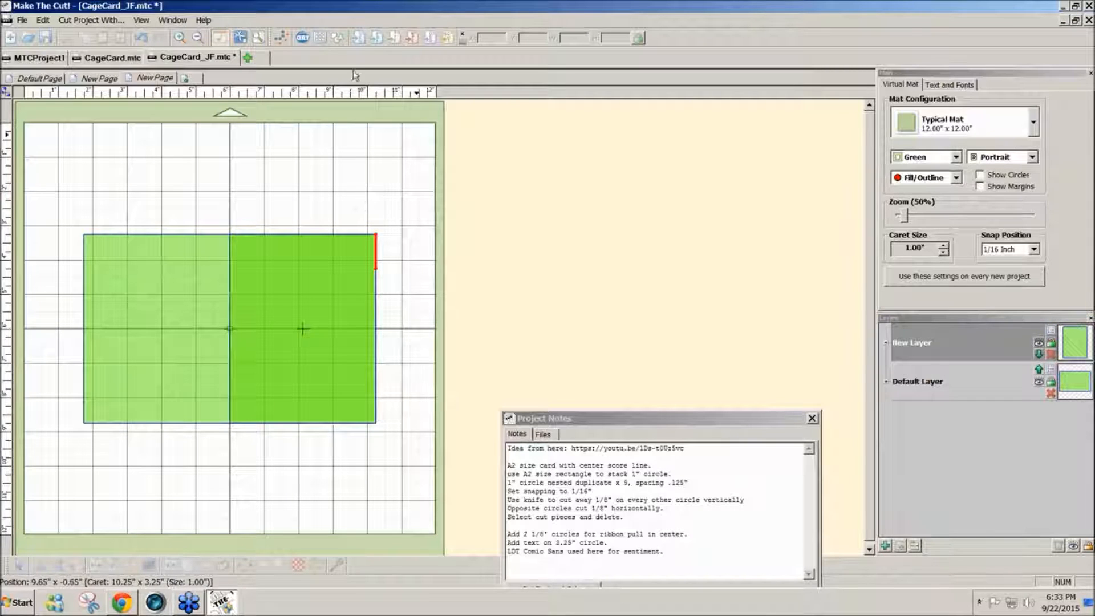
# Add a 1-inch Circle (Generic) from the basic shapes and place it off the mat beside the card, at about X 12.06, Y 3.56.
pyautogui.click(338, 38)
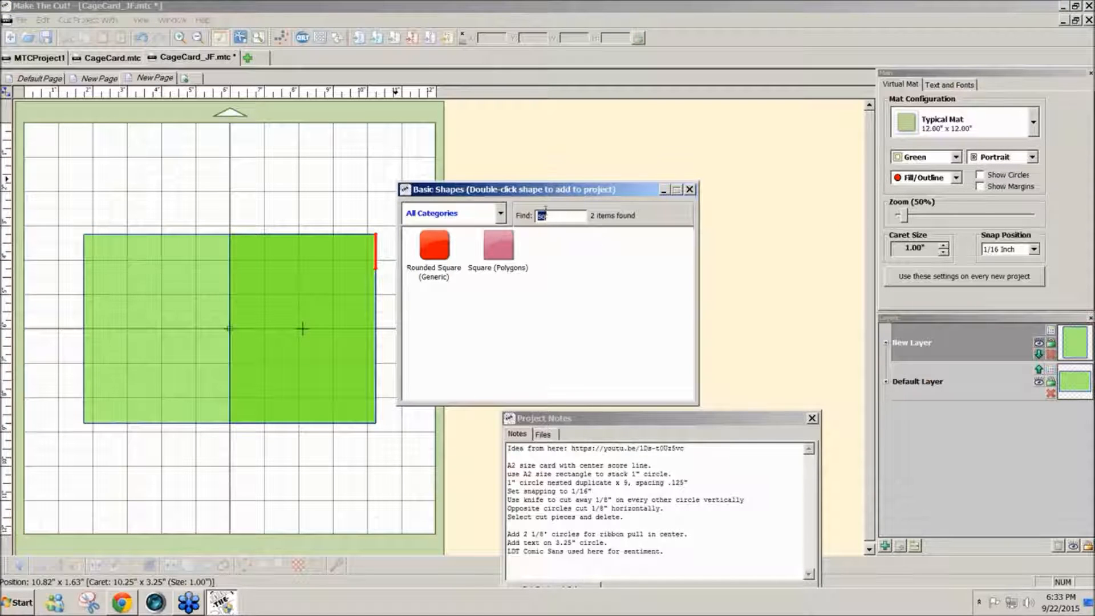
pyautogui.write('c')
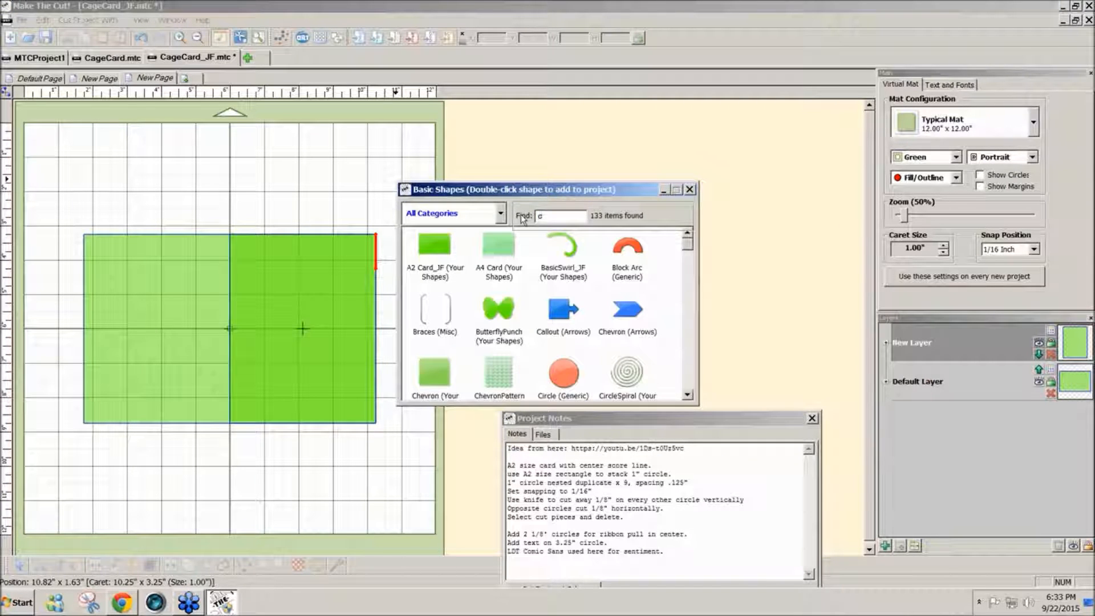
pyautogui.write('i')
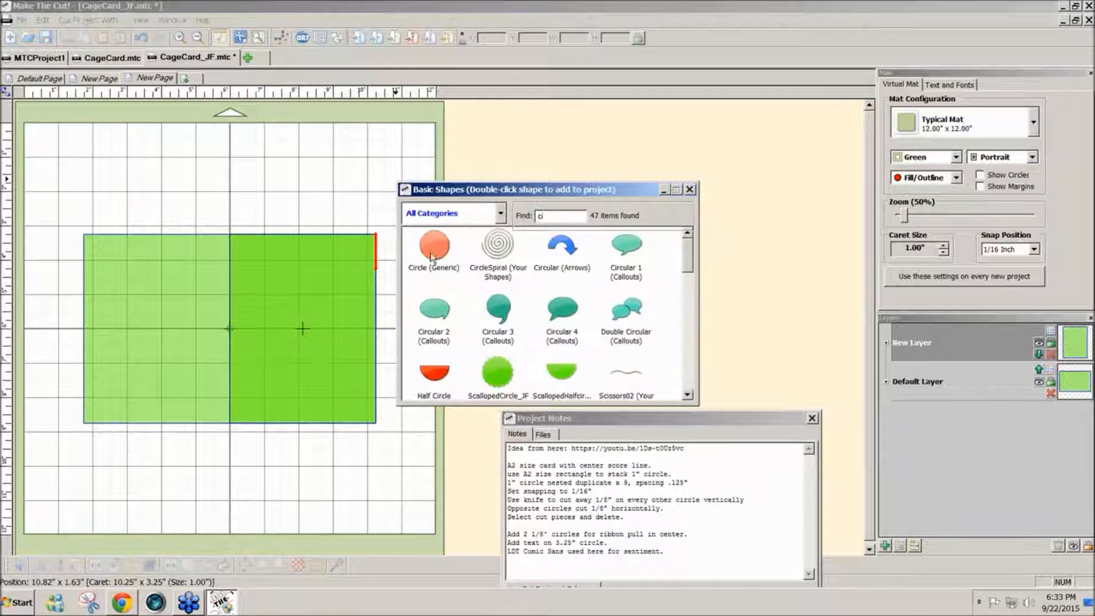
pyautogui.doubleClick(432, 250)
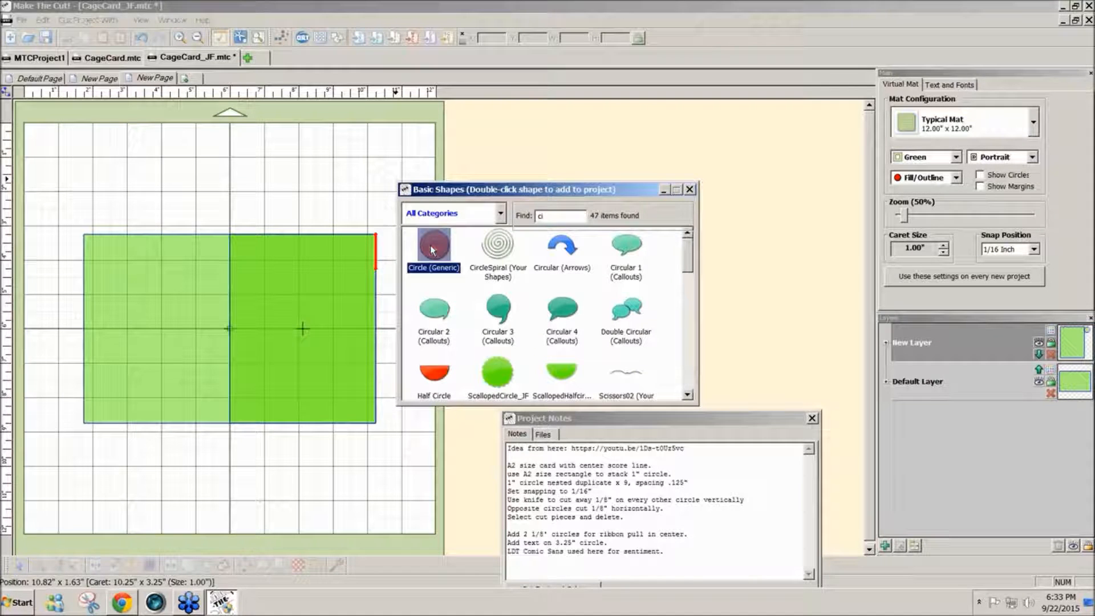
pyautogui.click(689, 189)
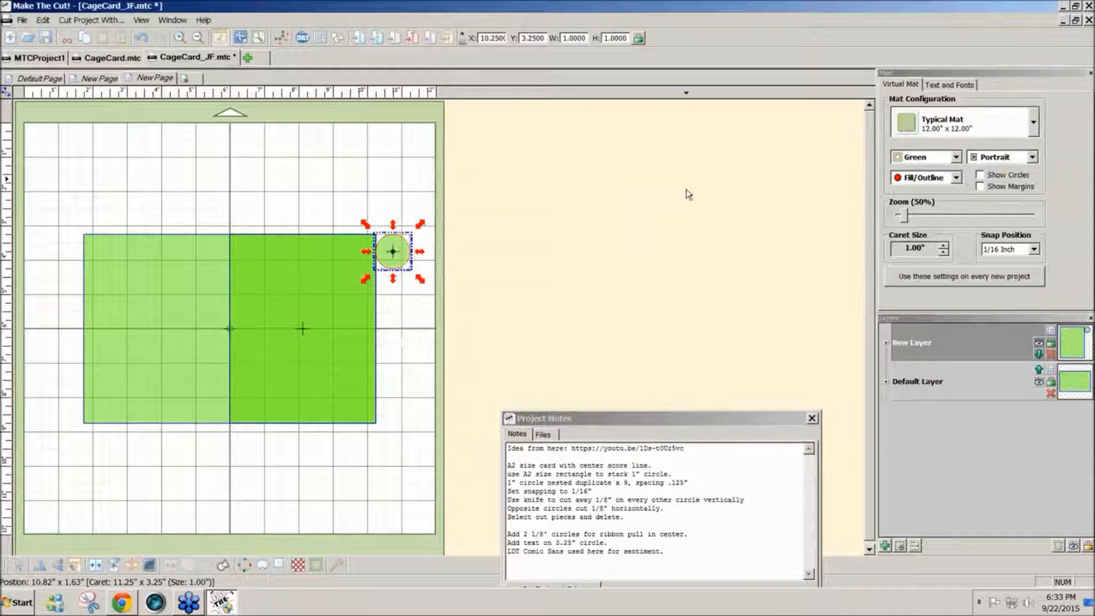
pyautogui.moveTo(398, 251); pyautogui.dragTo(422, 210)
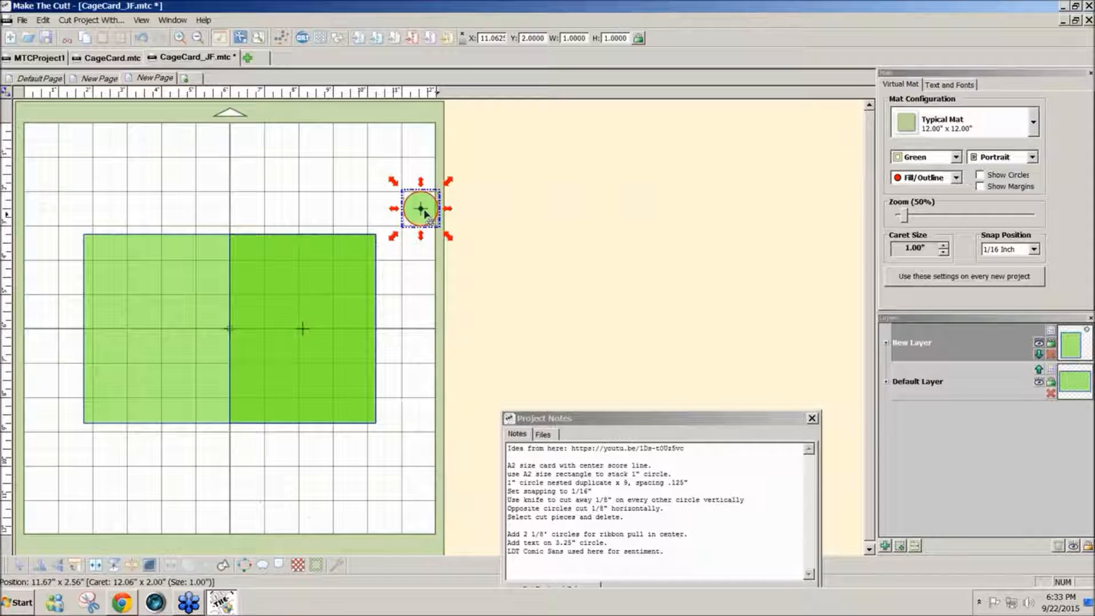
pyautogui.moveTo(422, 210); pyautogui.dragTo(455, 262)
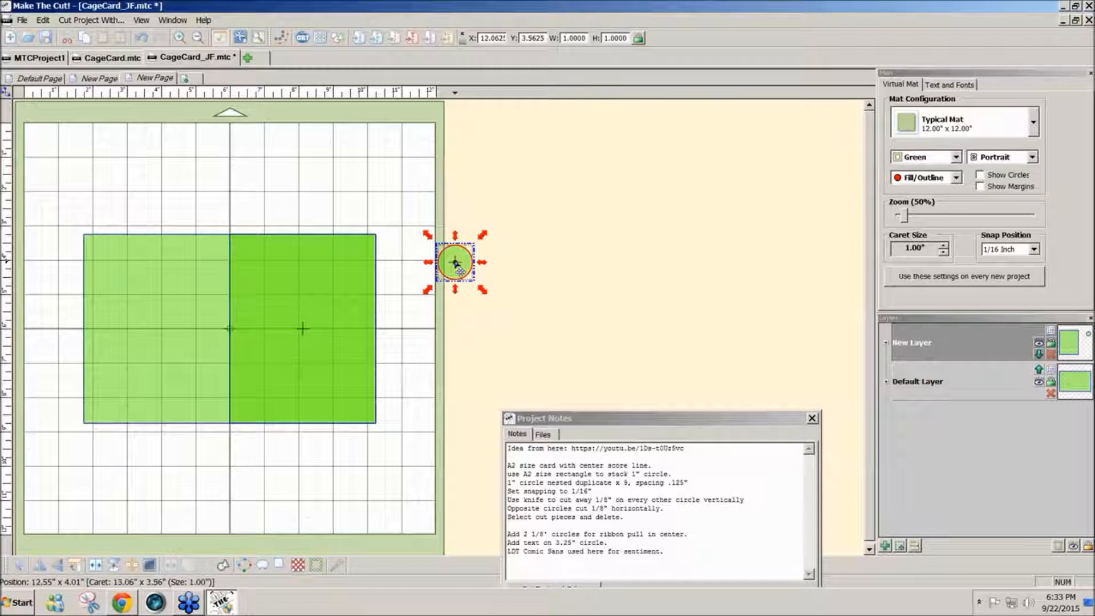
# Move the 1-inch circle farther off the mat and nest-duplicate it with count 9, gap .125 in., scaling by width with adjusted colors.
pyautogui.moveTo(456, 262); pyautogui.dragTo(492, 269)
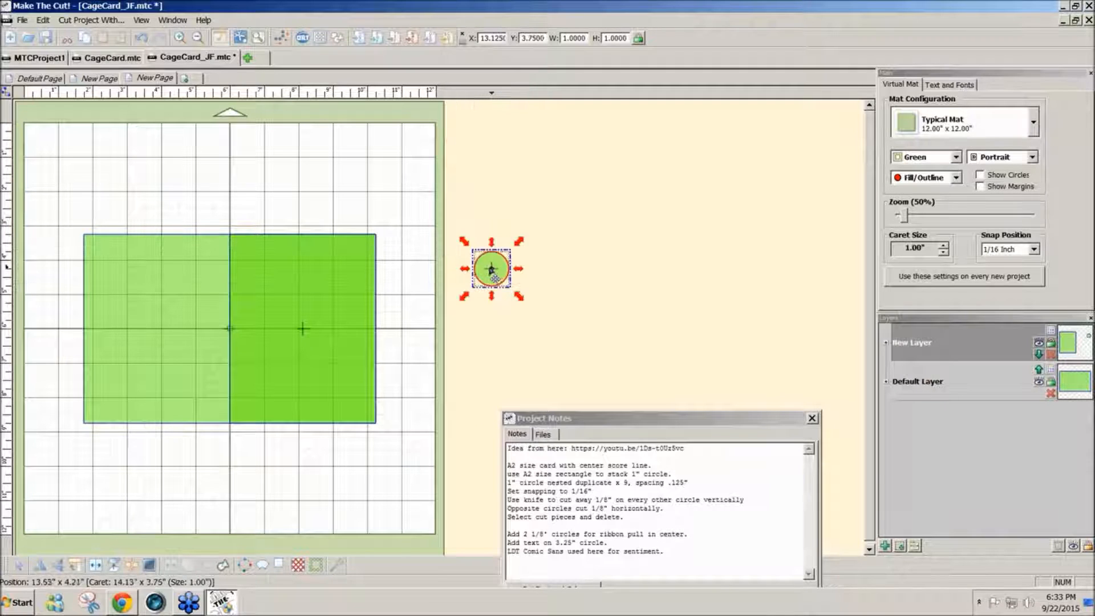
pyautogui.click(42, 20)
pyautogui.moveTo(87, 117)
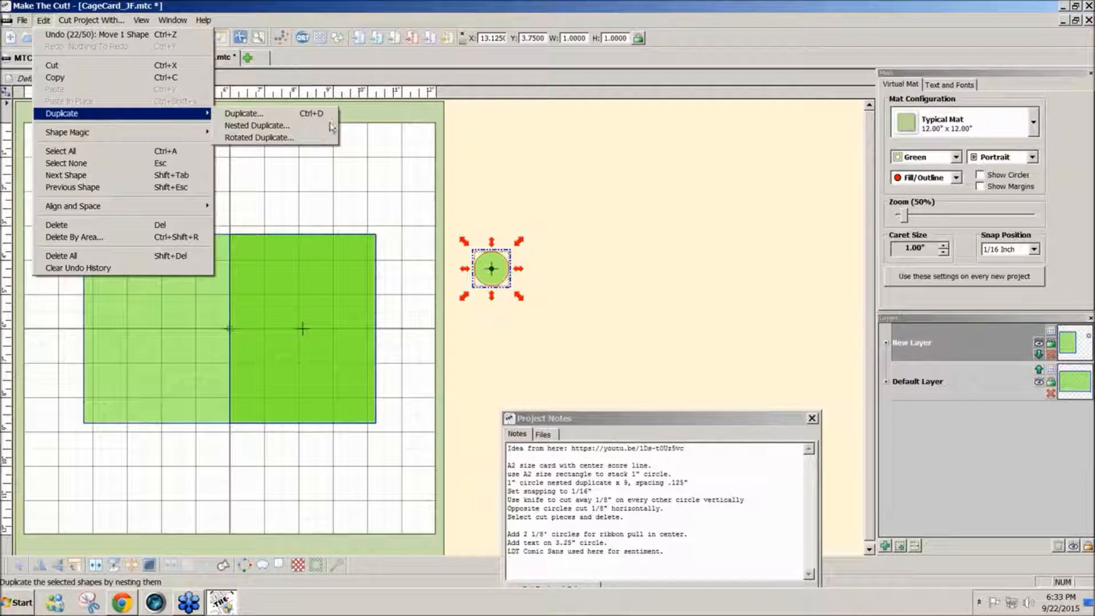
pyautogui.click(287, 119)
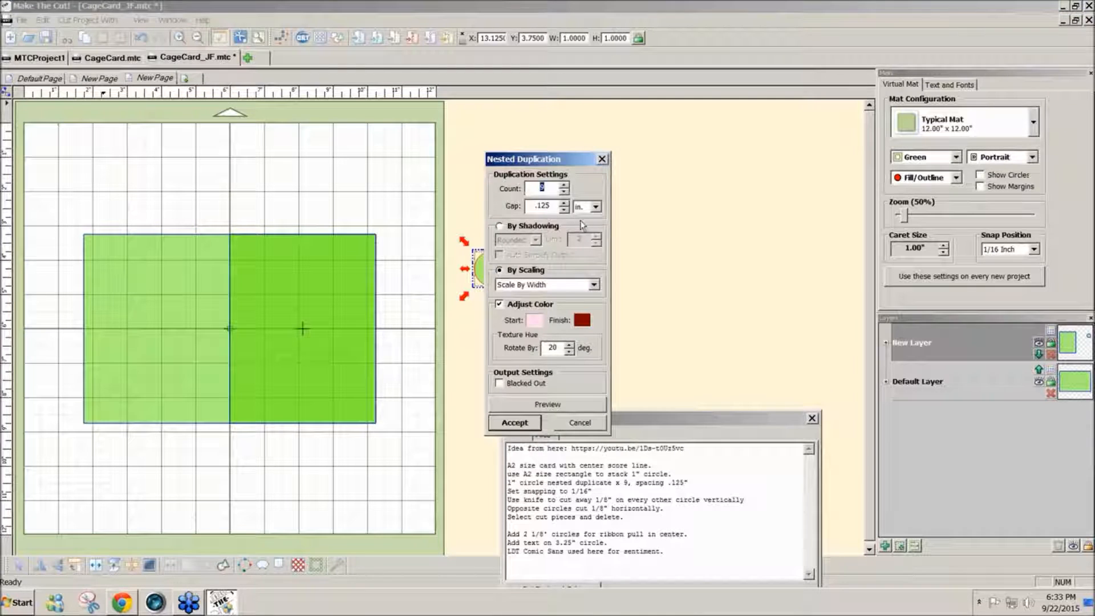
pyautogui.moveTo(552, 159); pyautogui.dragTo(629, 156)
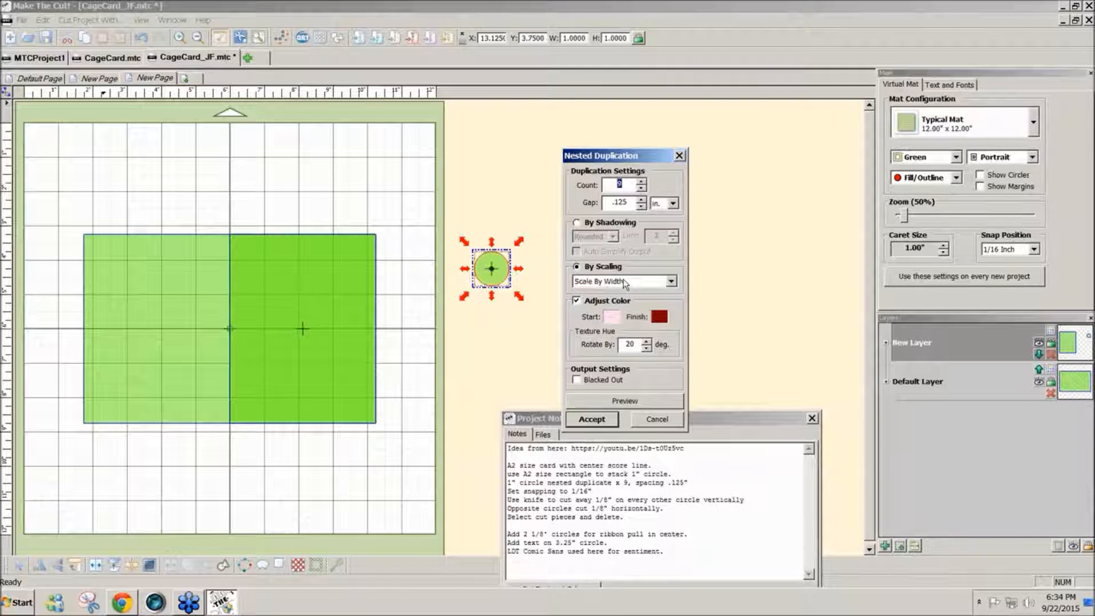
pyautogui.click(627, 401)
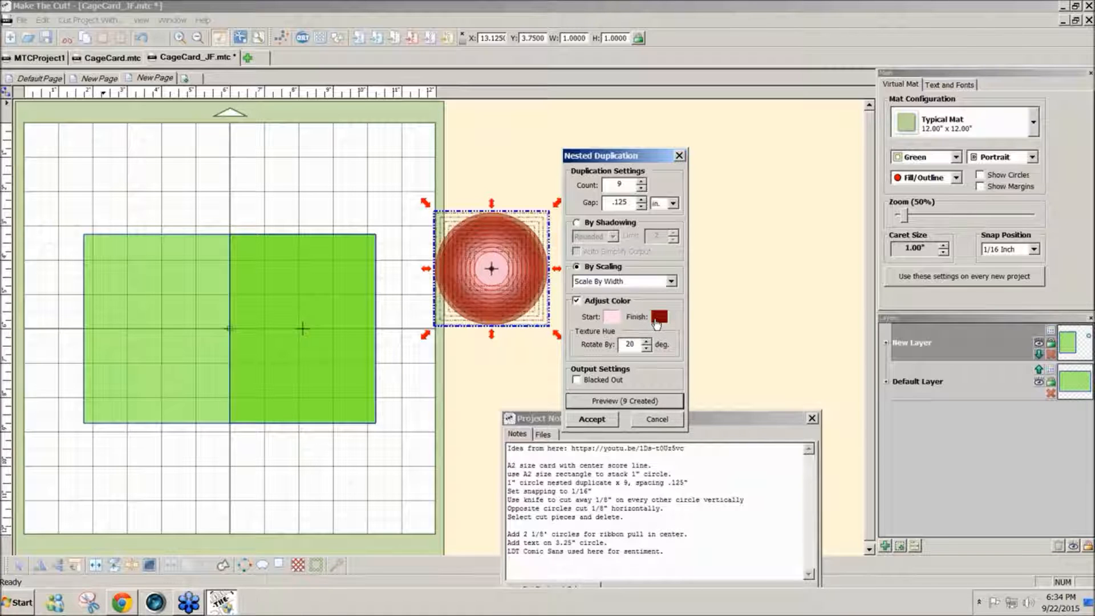
pyautogui.click(612, 421)
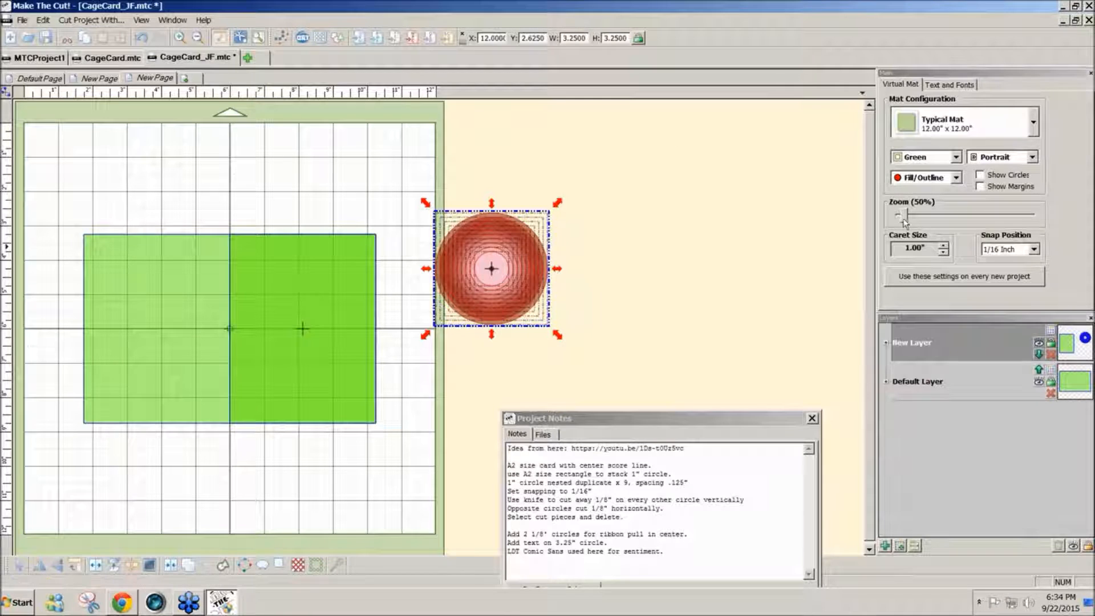
# Select all the nested circles and center them over the card's 4.25-inch right-hand rectangle.
pyautogui.moveTo(399, 174); pyautogui.dragTo(612, 368)
pyautogui.moveTo(494, 302); pyautogui.dragTo(296, 347)
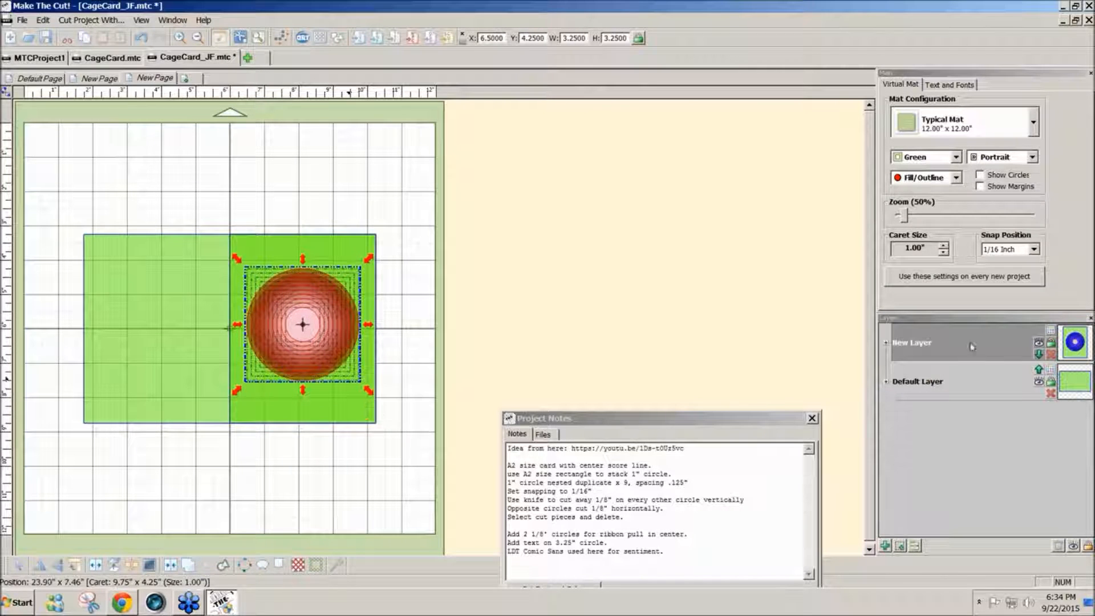
pyautogui.click(337, 410)
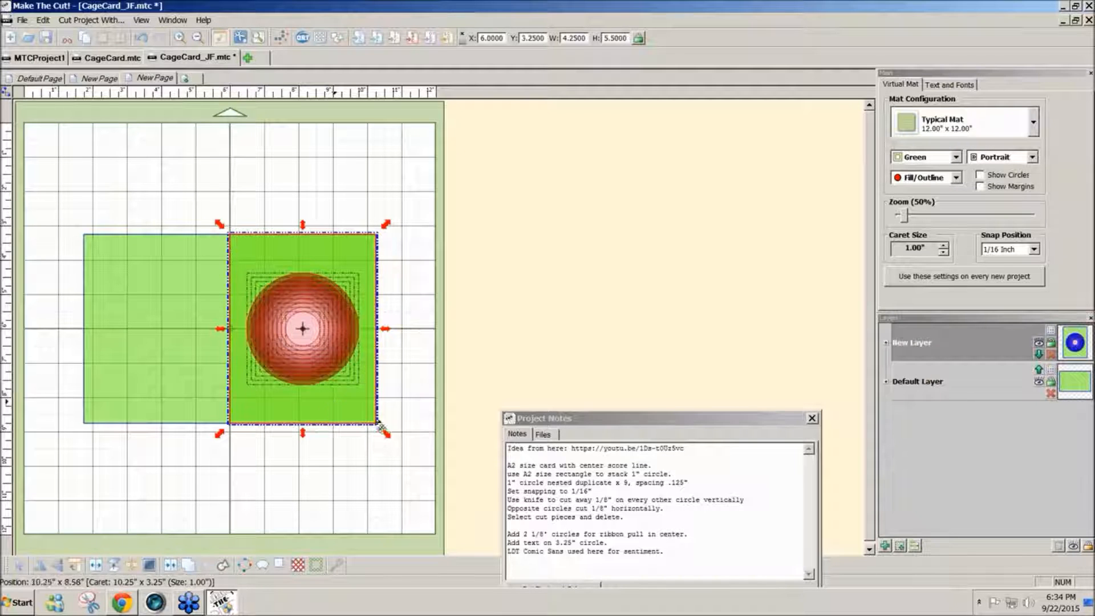
# Move the 4.25-inch rectangle to its own new layer and hide that layer.
pyautogui.click(403, 461)
pyautogui.click(354, 424)
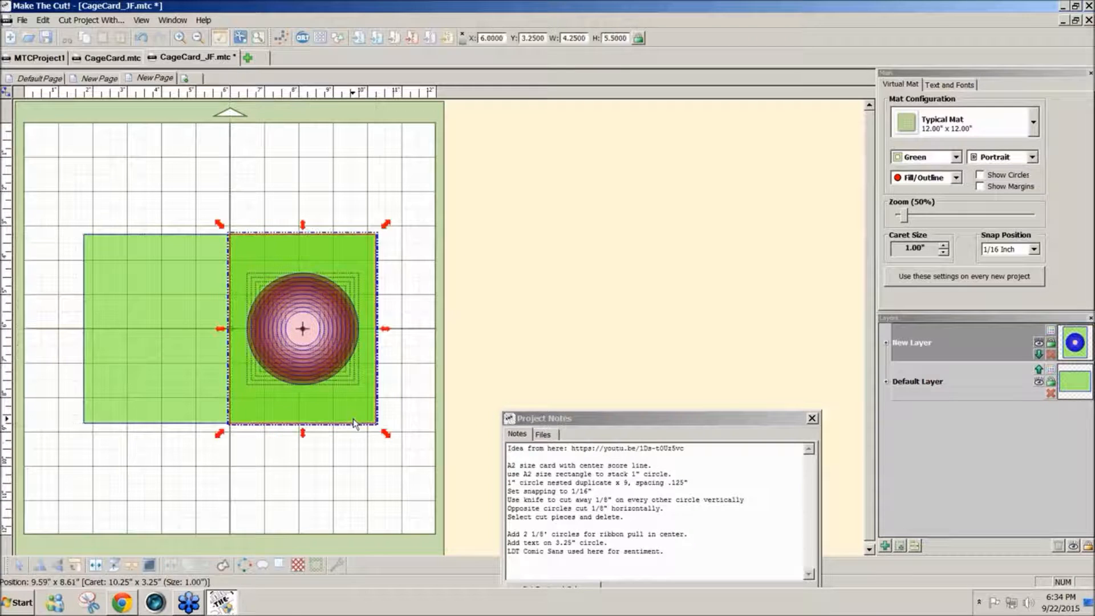
pyautogui.click(900, 546)
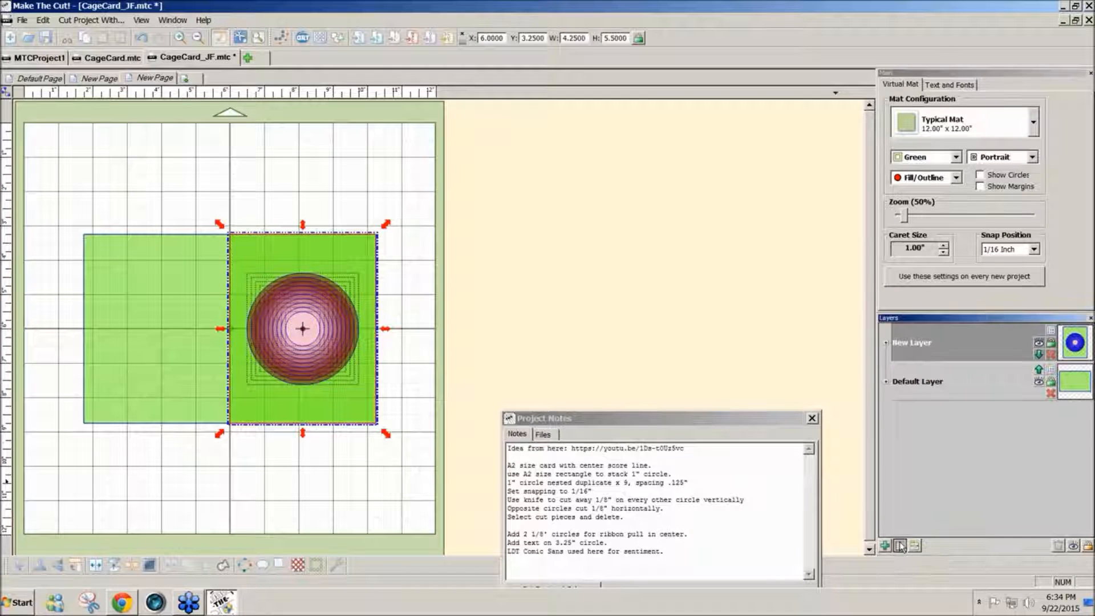
pyautogui.click(1041, 345)
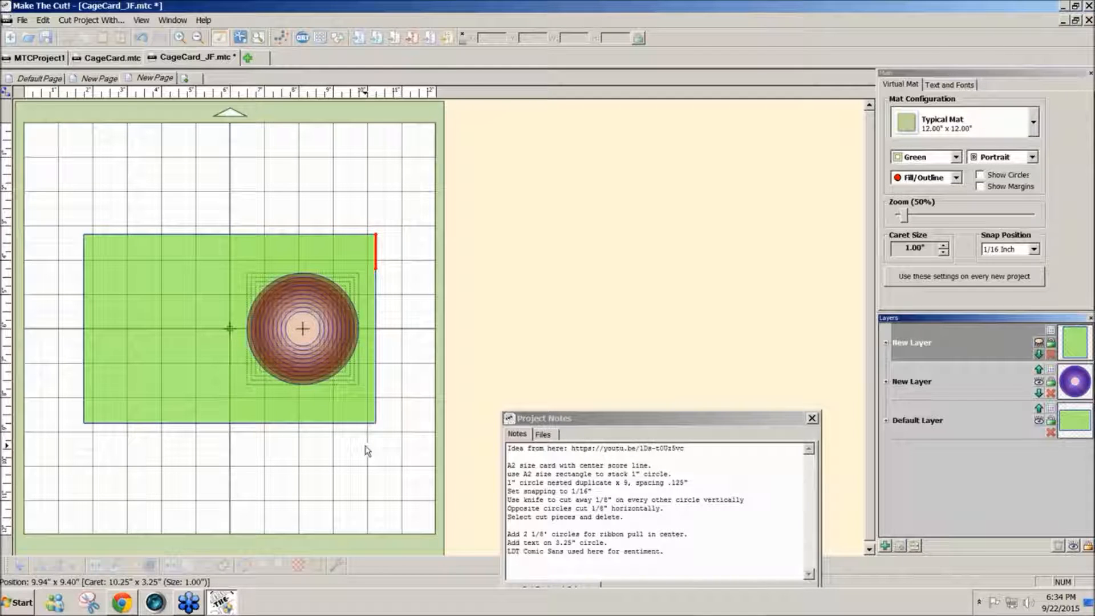
# Add a new layer and draw a vertical 5.5-inch score line across the card at X 6, from top edge to bottom edge.
pyautogui.click(885, 546)
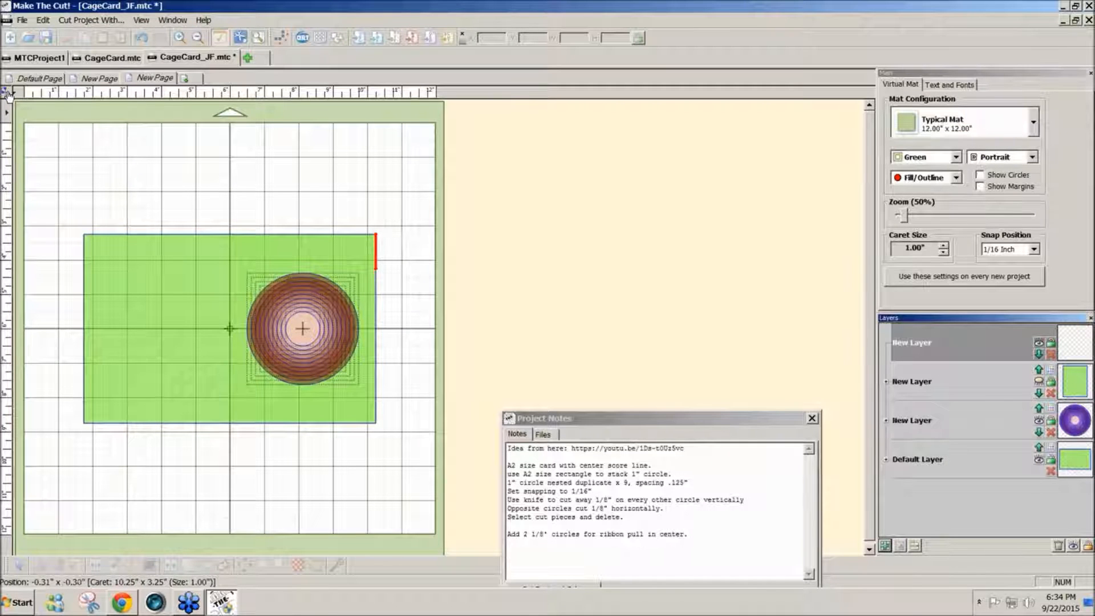
pyautogui.click(7, 93)
pyautogui.click(10, 193)
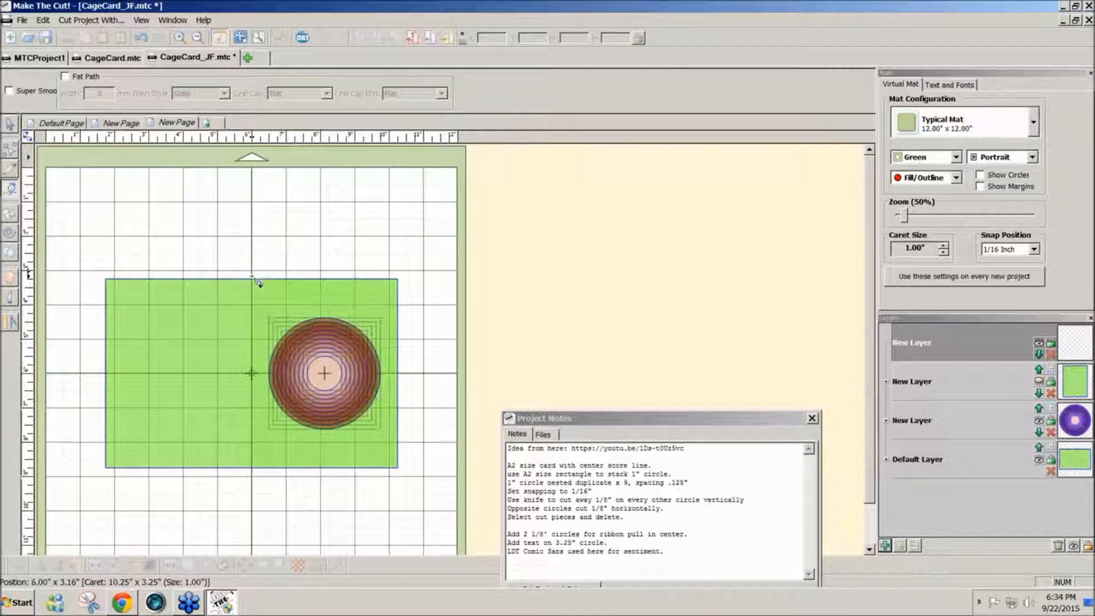
pyautogui.moveTo(255, 281); pyautogui.dragTo(255, 471)
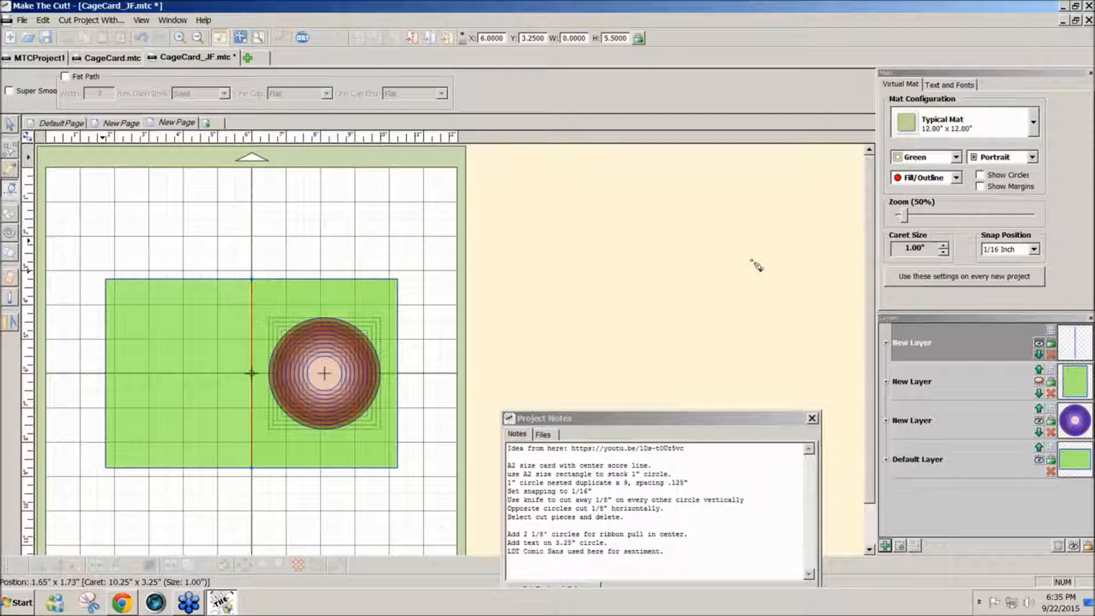
# Give the score line's layer a new dashed line style with a 0.06" dash and 0.14" space.
pyautogui.click(1051, 342)
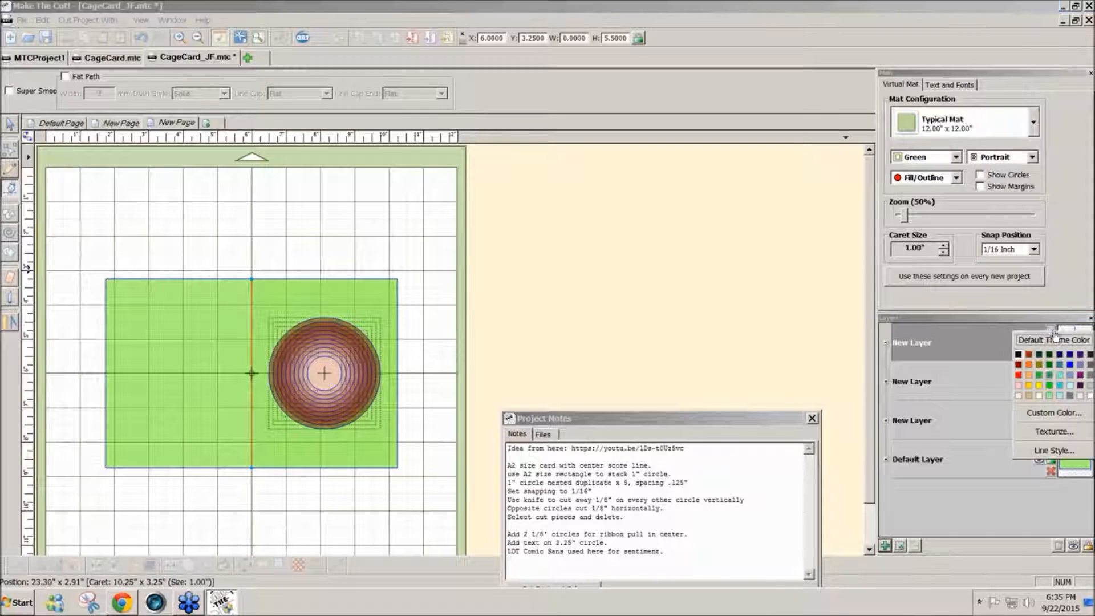
pyautogui.click(1043, 450)
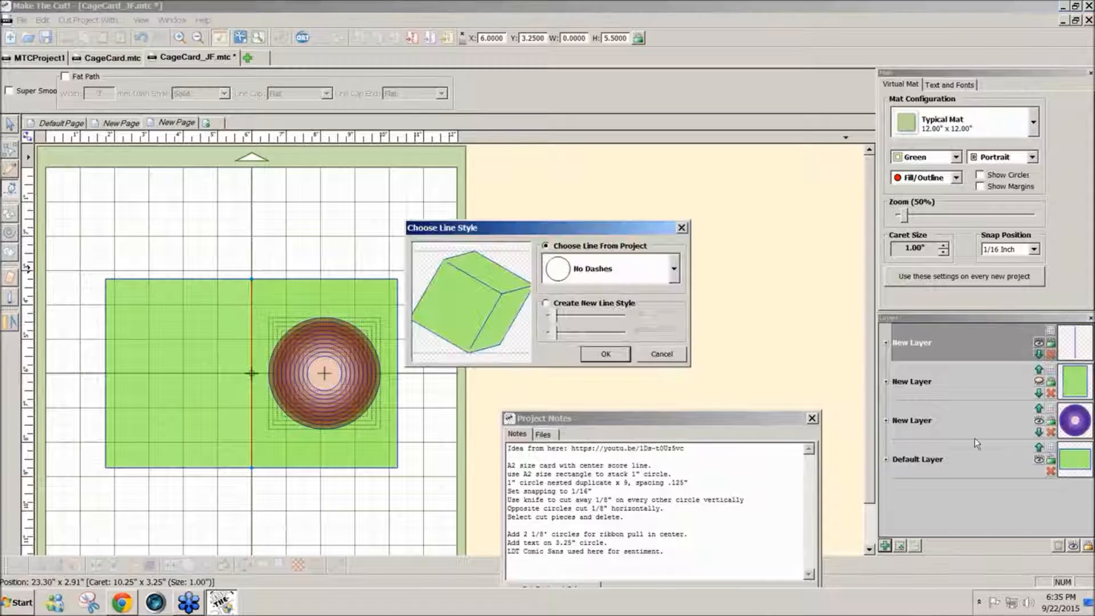
pyautogui.click(546, 303)
pyautogui.moveTo(558, 337); pyautogui.dragTo(565, 336)
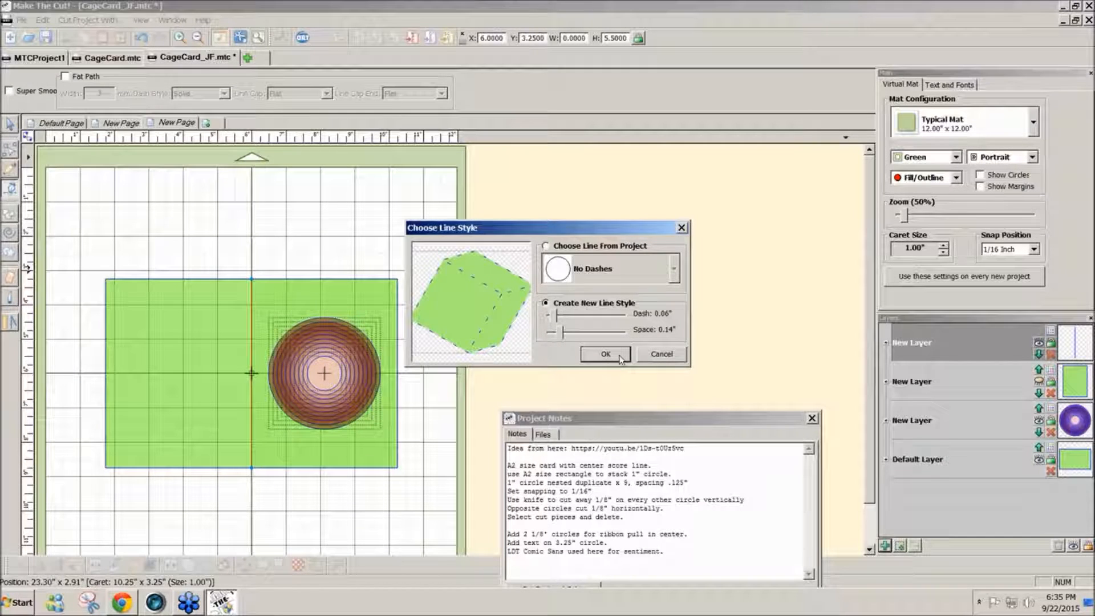
pyautogui.click(621, 357)
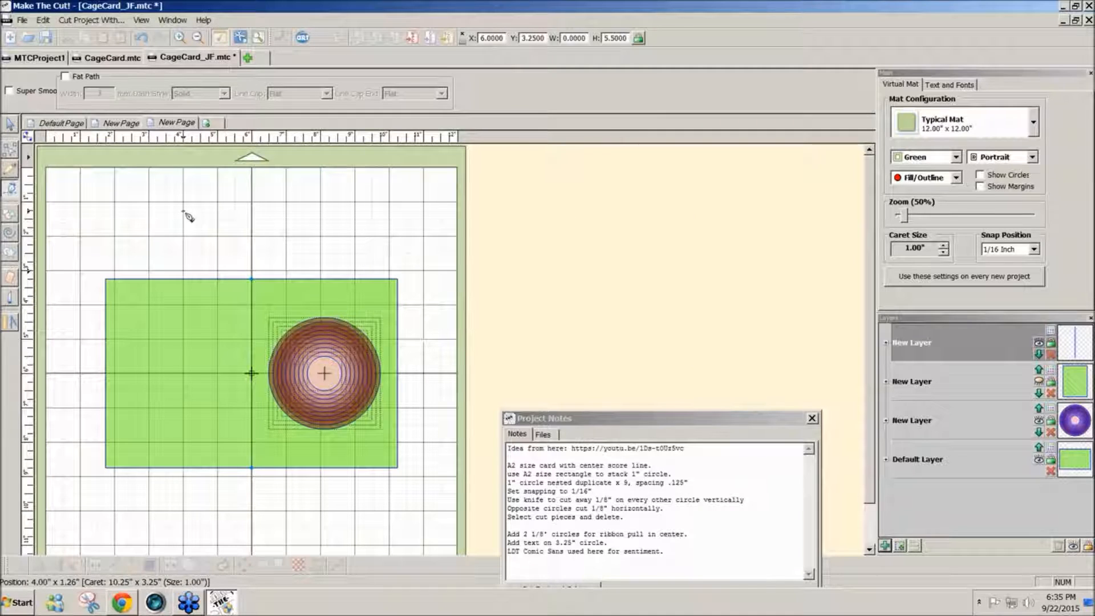
# Hide the score line's layer and the card base's Default Layer, keeping only the nested circles visible.
pyautogui.click(1040, 344)
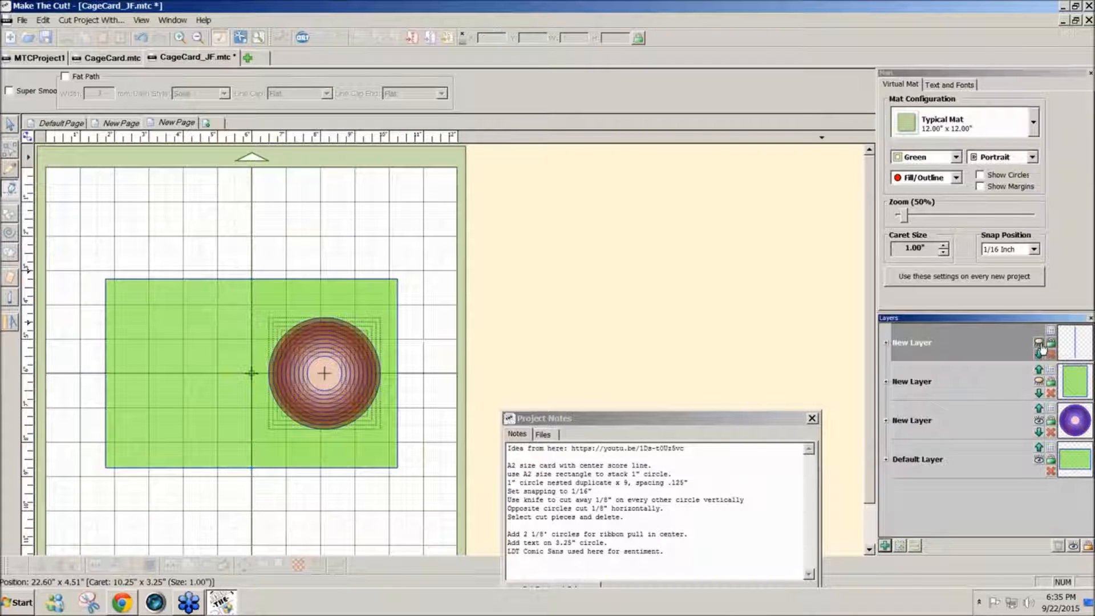
pyautogui.click(1038, 461)
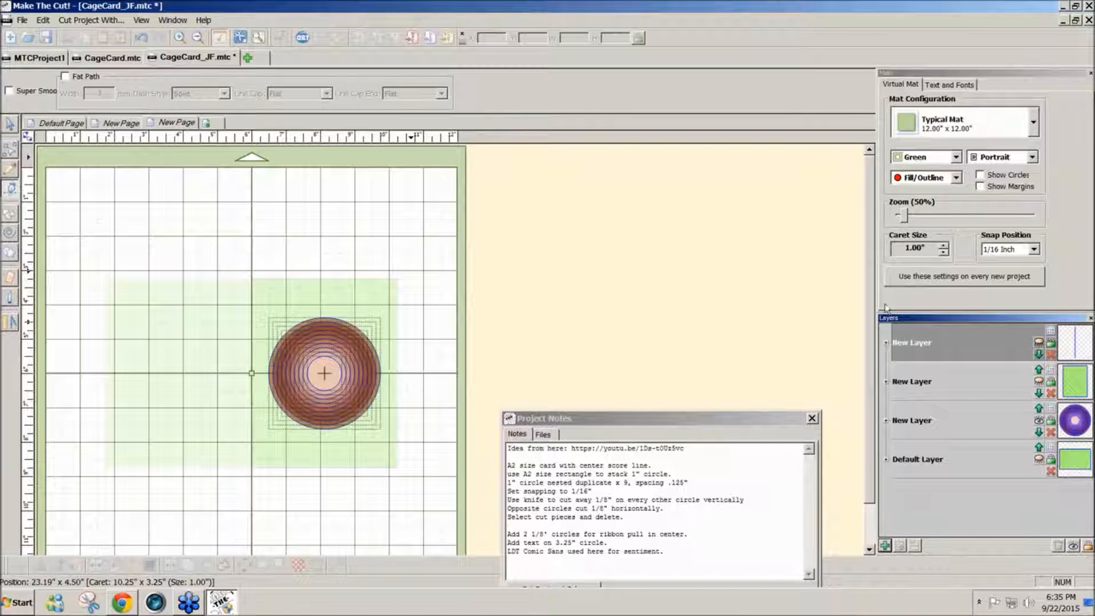
pyautogui.click(908, 212)
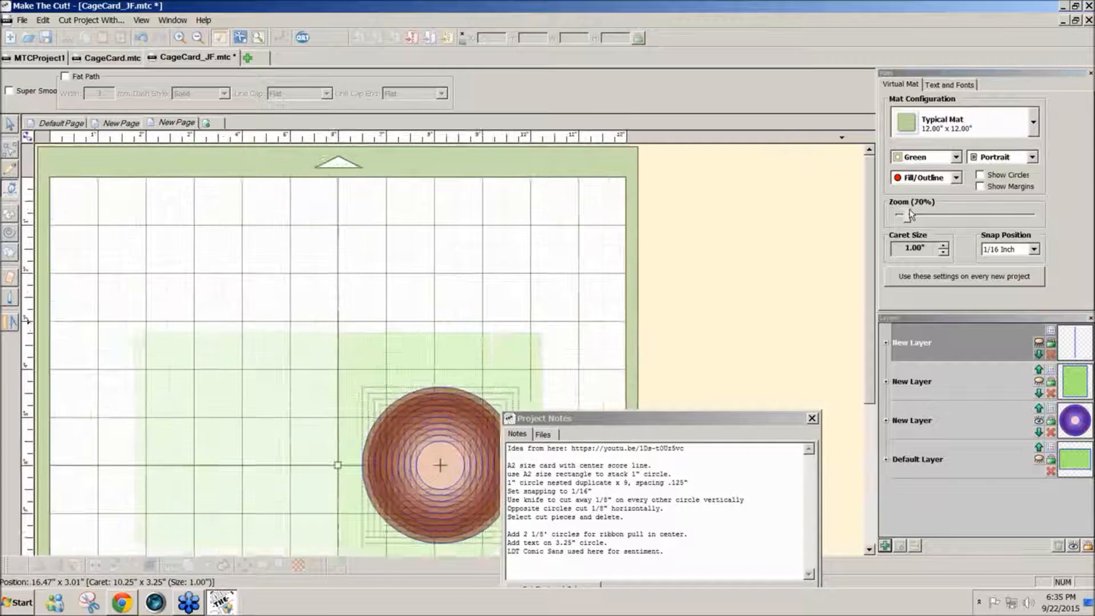
pyautogui.moveTo(868, 234); pyautogui.dragTo(866, 371)
pyautogui.moveTo(683, 417); pyautogui.dragTo(200, 410)
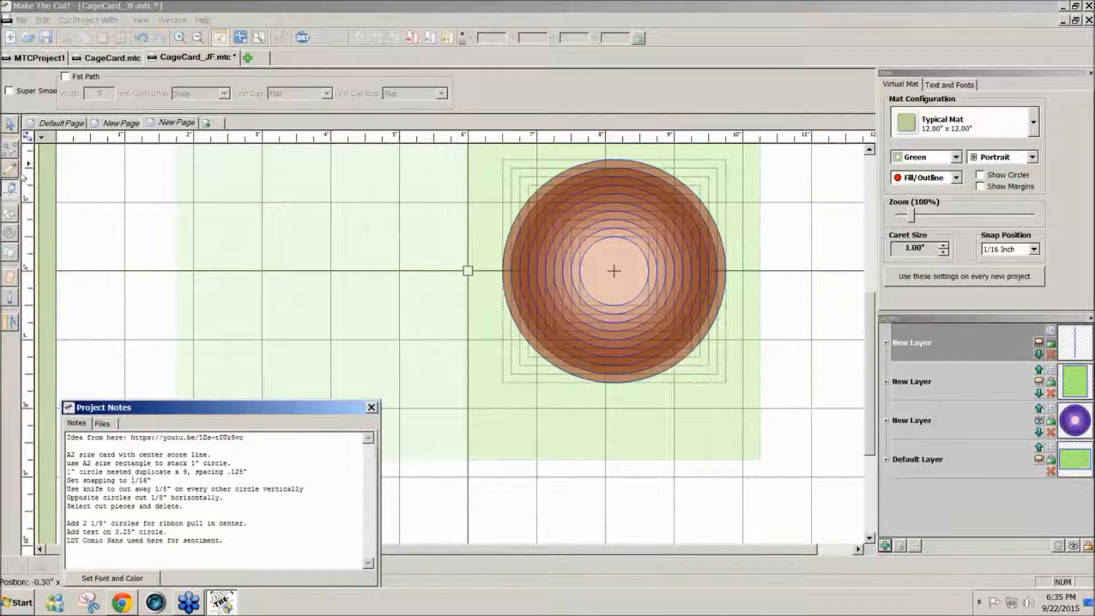
# Select every other circle starting with the outer 3.25-inch one, move them to a new layer and hide that layer.
pyautogui.click(11, 125)
pyautogui.click(509, 264)
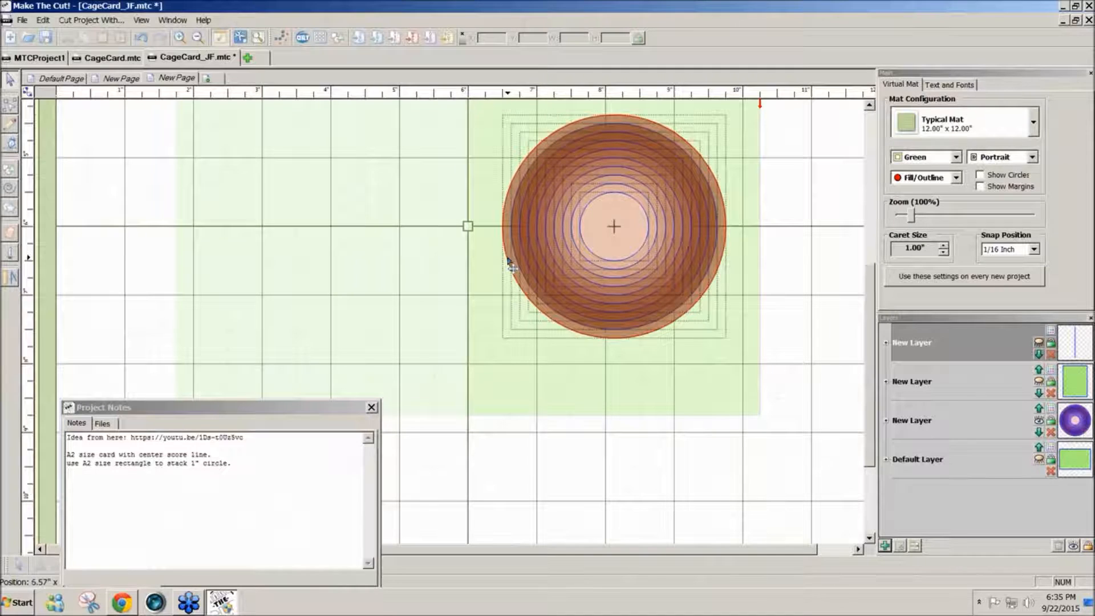
pyautogui.click(511, 266)
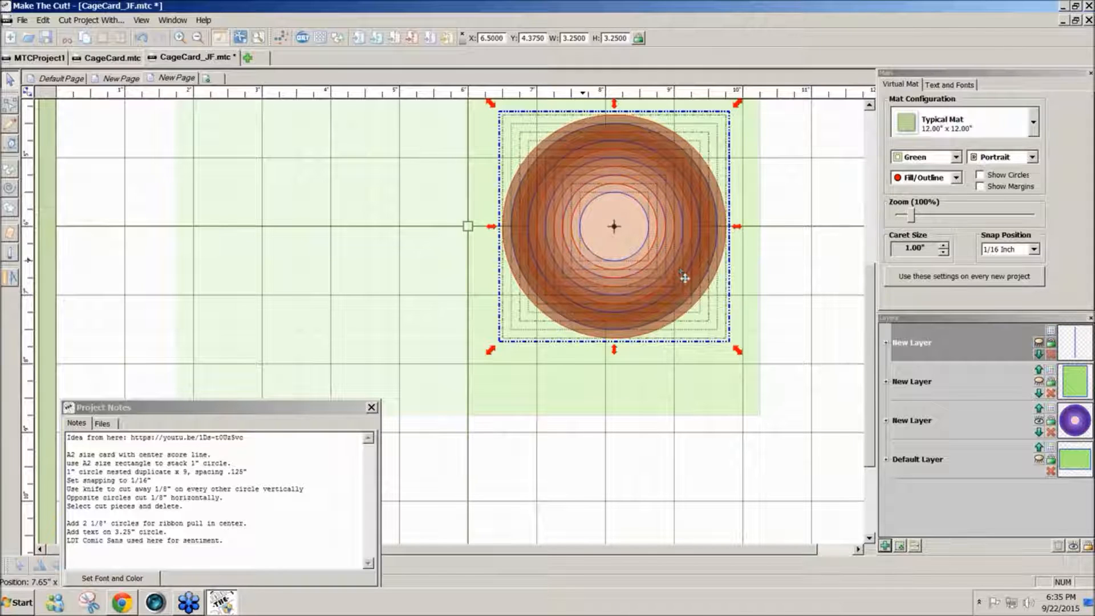
pyautogui.click(900, 546)
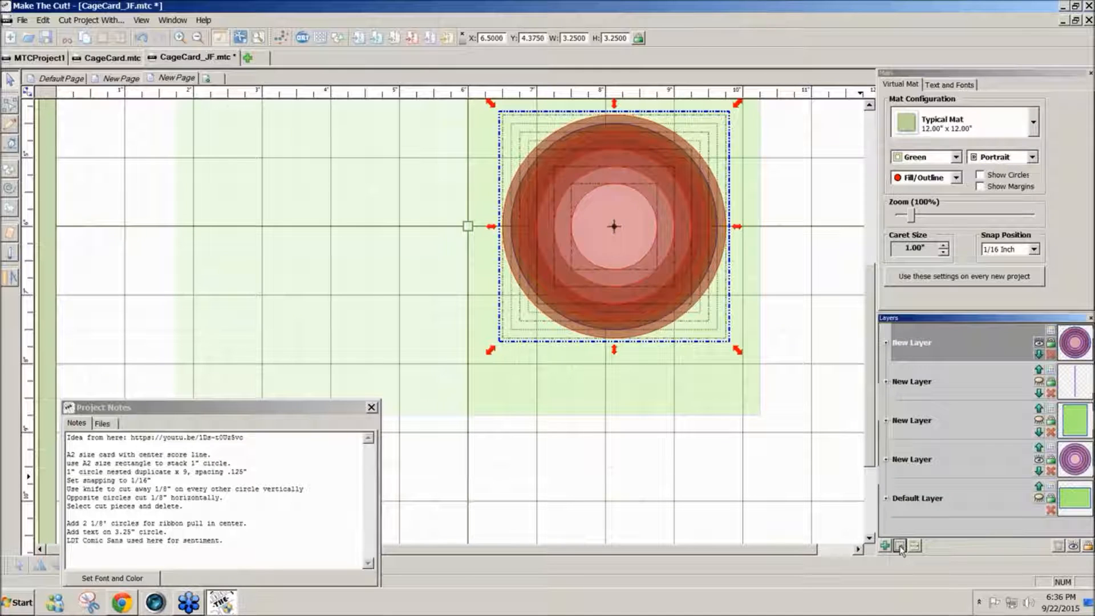
pyautogui.click(1041, 345)
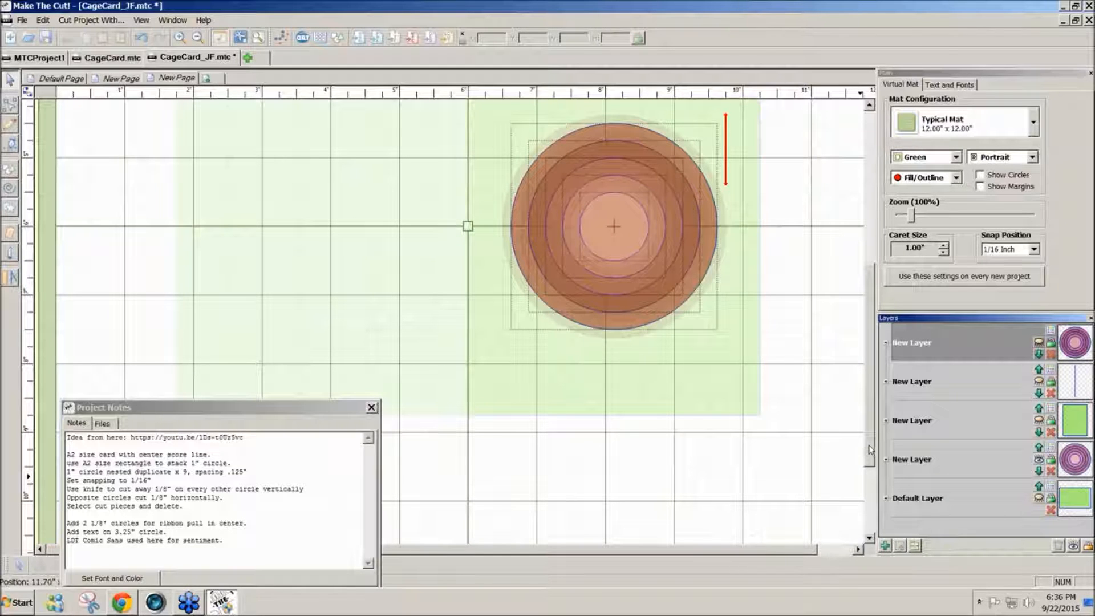
pyautogui.scroll(3, 868, 444)
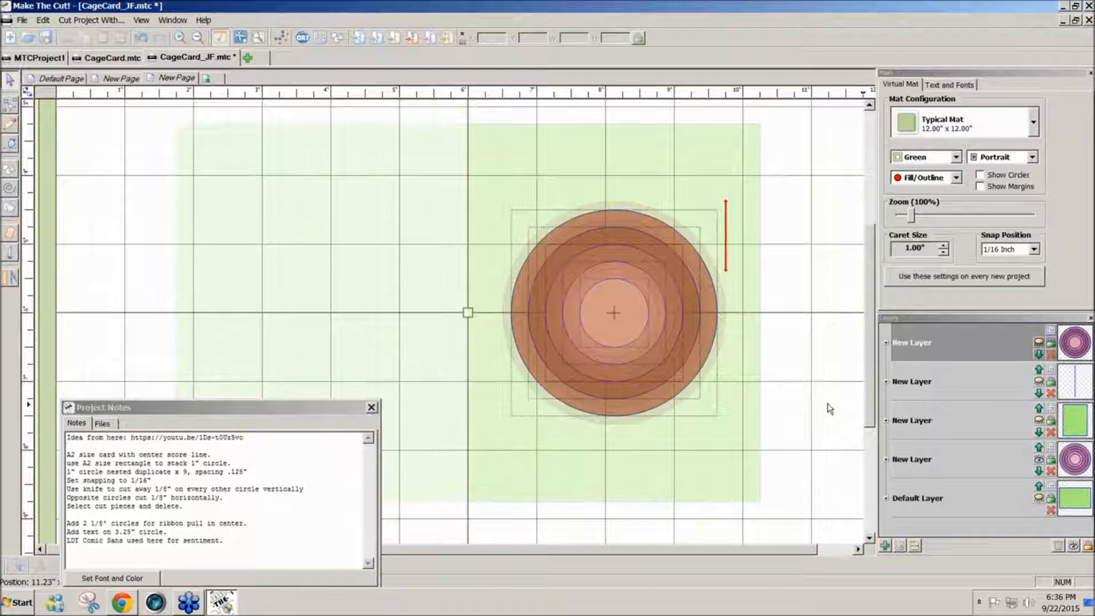
pyautogui.click(8, 257)
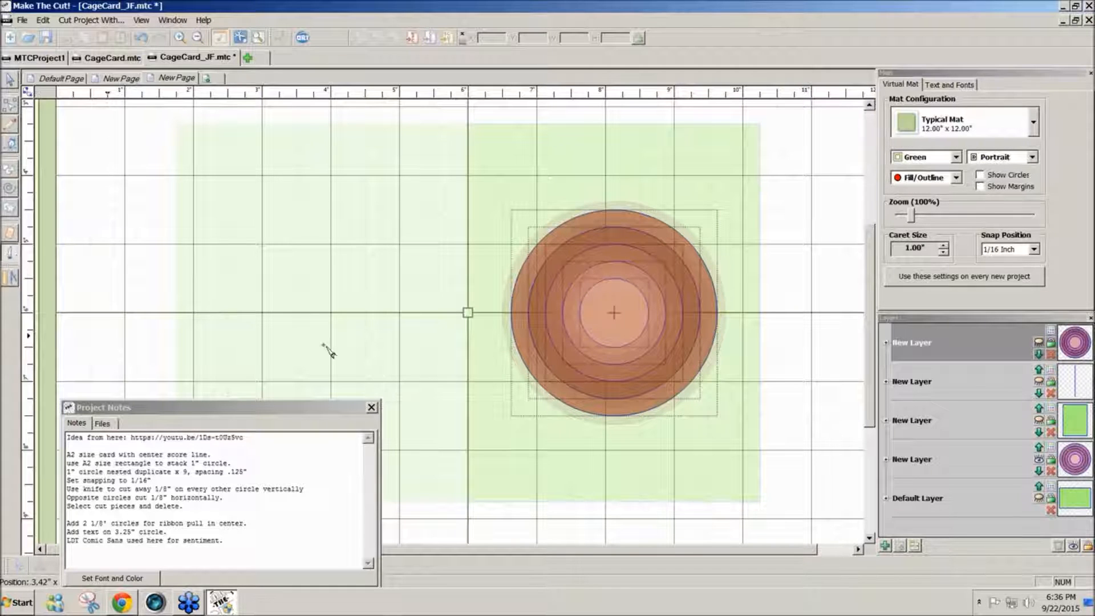
pyautogui.moveTo(473, 310); pyautogui.dragTo(507, 312)
pyautogui.click(10, 80)
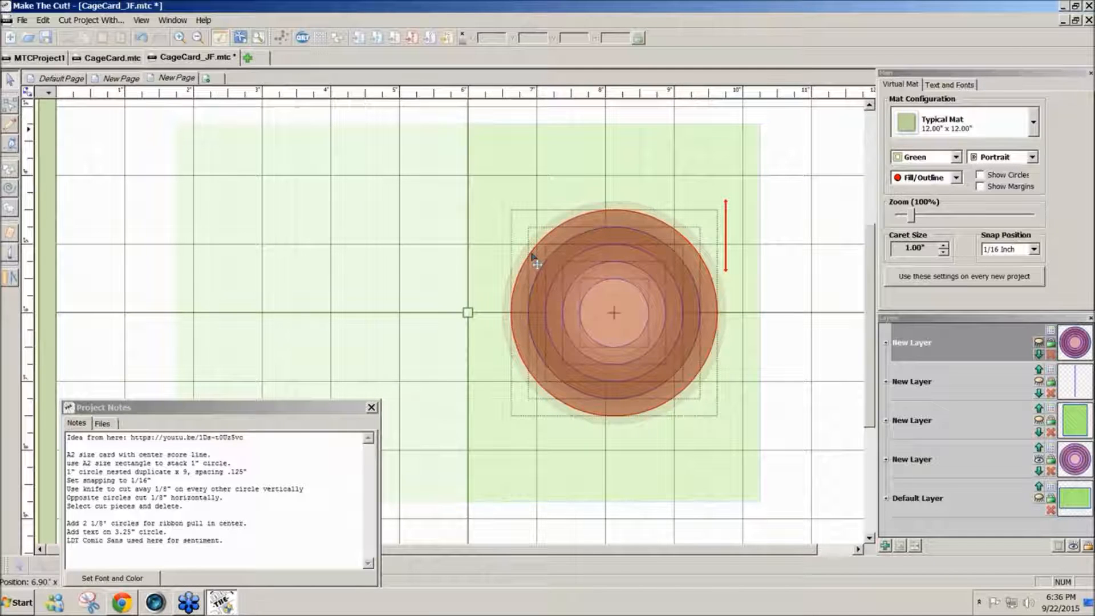
# Add a new empty layer, then with the visible circles' layer selected switch the mat color to Contrast.
pyautogui.click(886, 546)
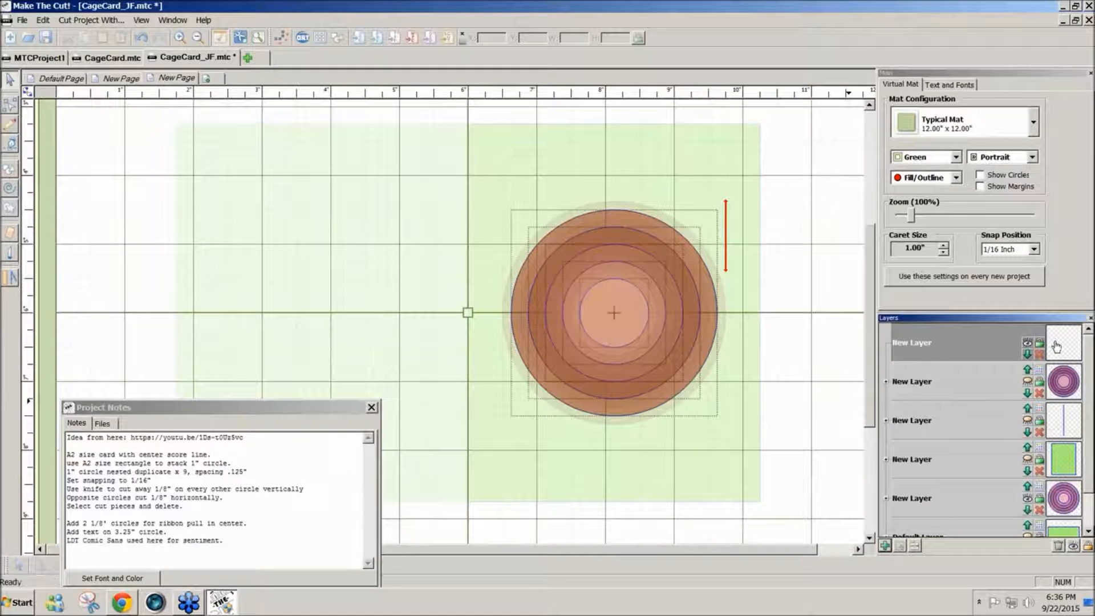
pyautogui.click(1063, 502)
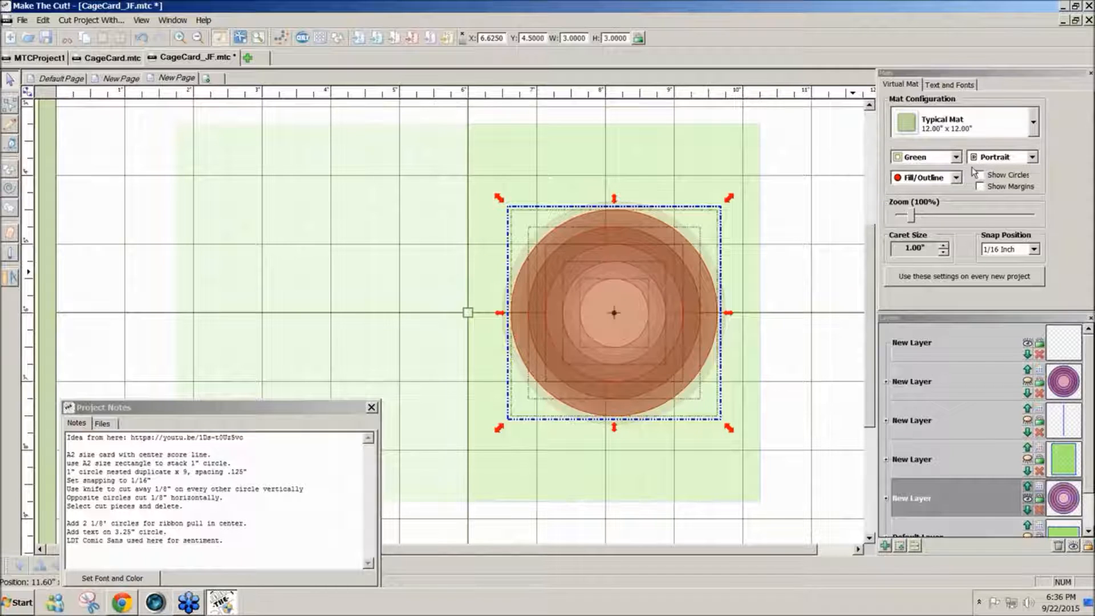
pyautogui.click(956, 157)
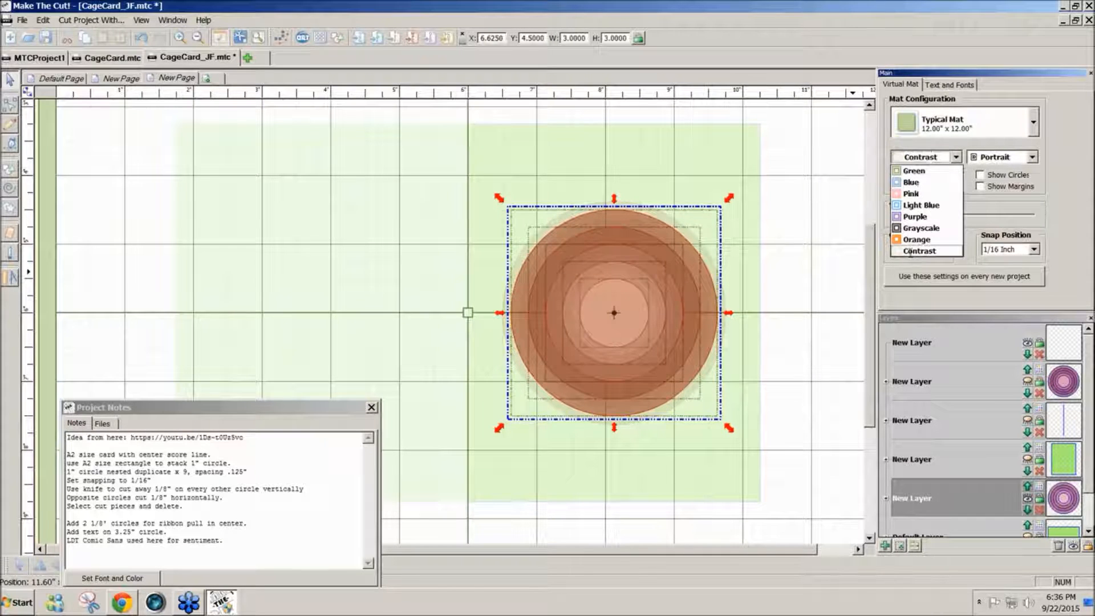
pyautogui.click(911, 251)
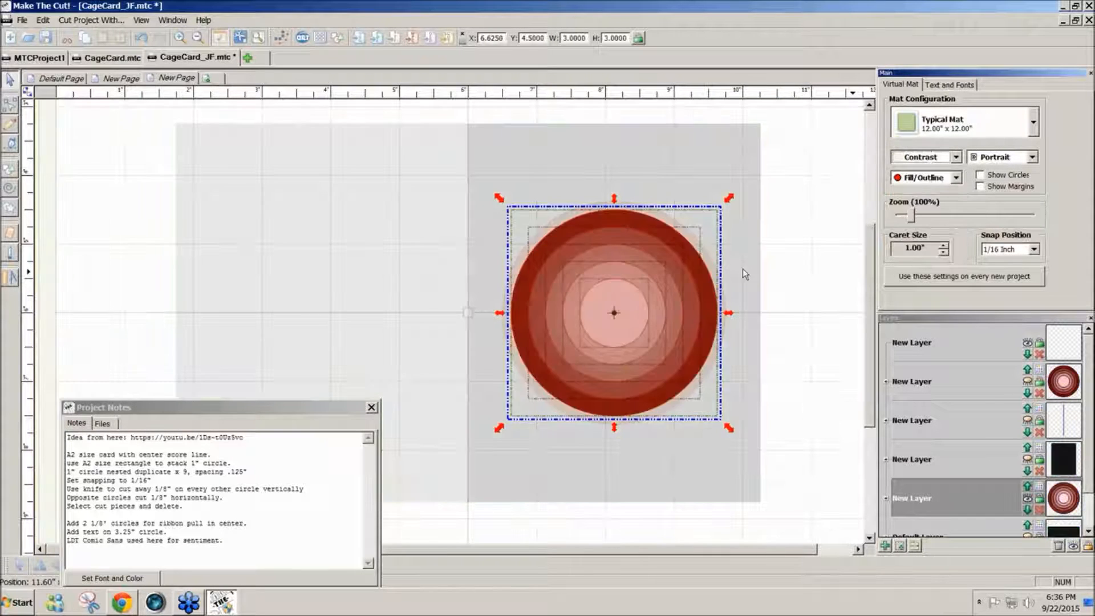
# Knife-cut the visible 3-inch circle set with two horizontal lines 1/8 inch apart, one on each side of its center.
pyautogui.click(10, 254)
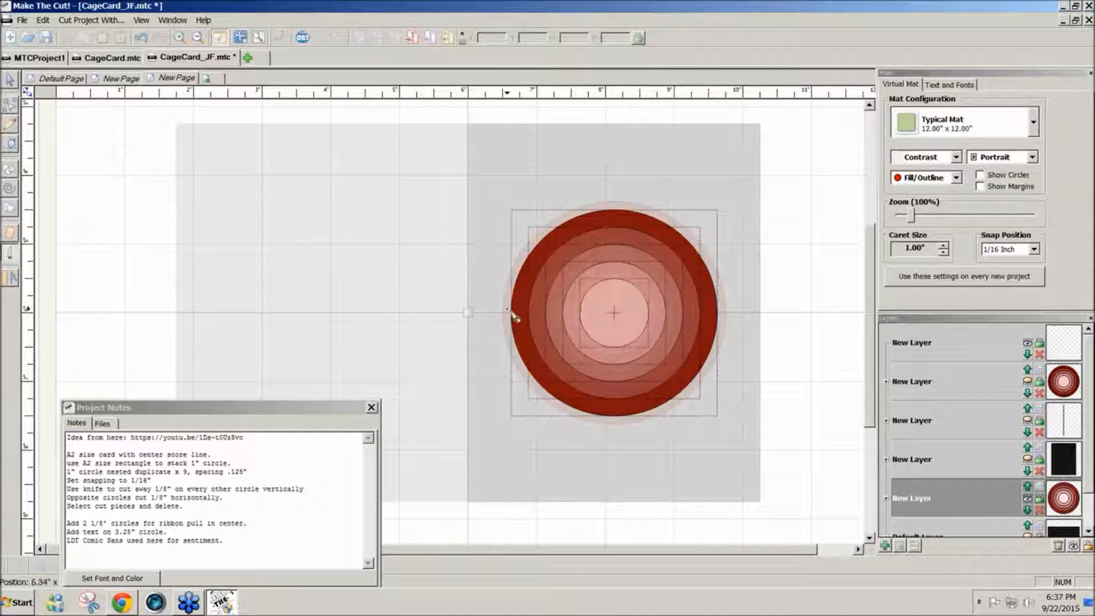
pyautogui.moveTo(499, 311); pyautogui.dragTo(740, 311)
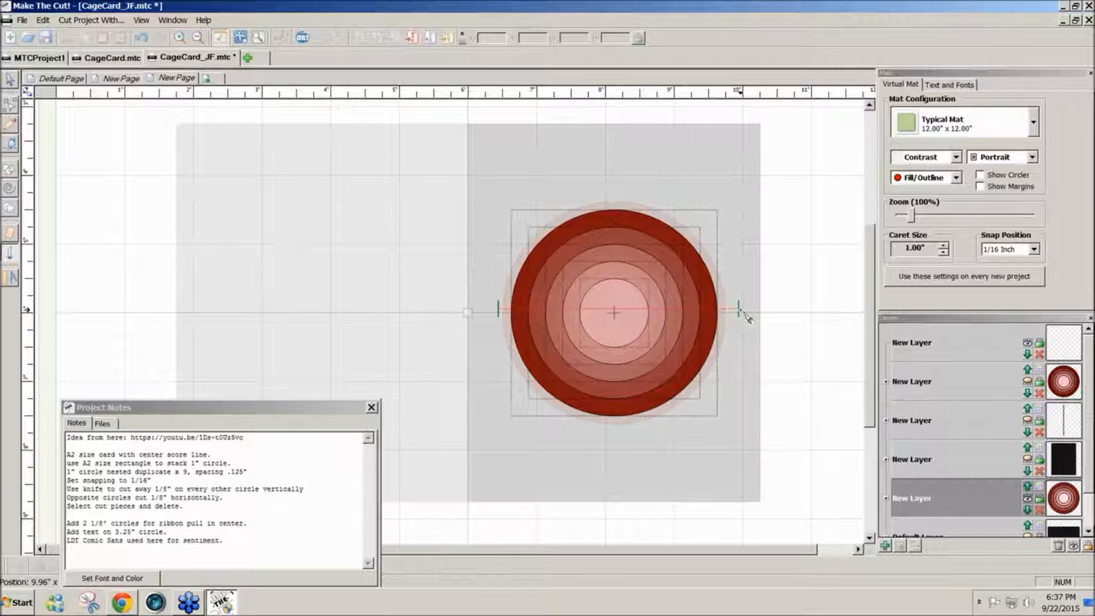
pyautogui.click(744, 313)
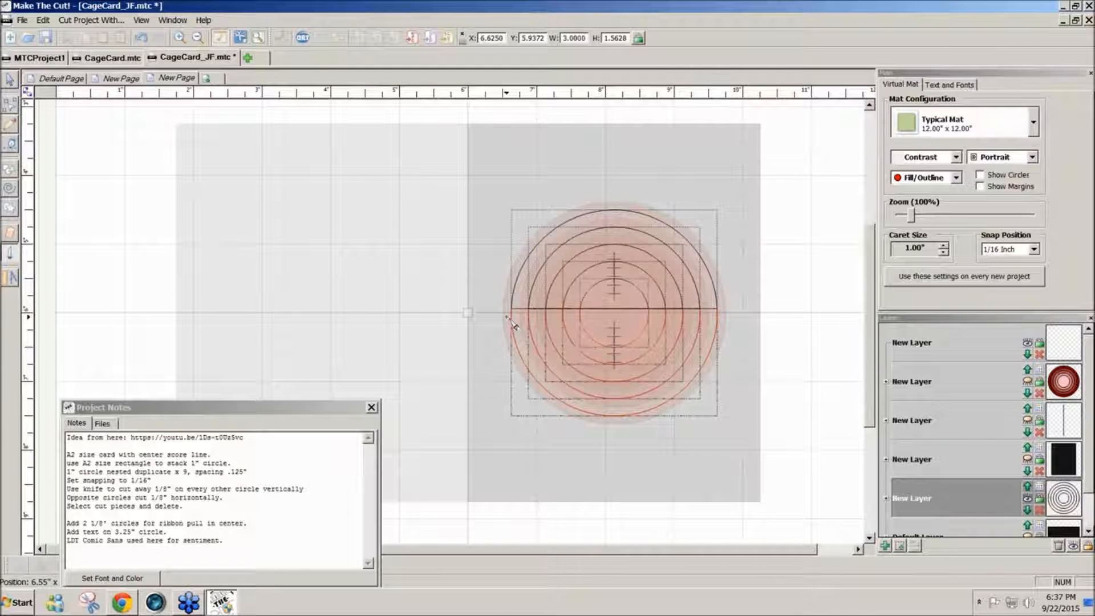
pyautogui.moveTo(515, 324); pyautogui.dragTo(739, 324)
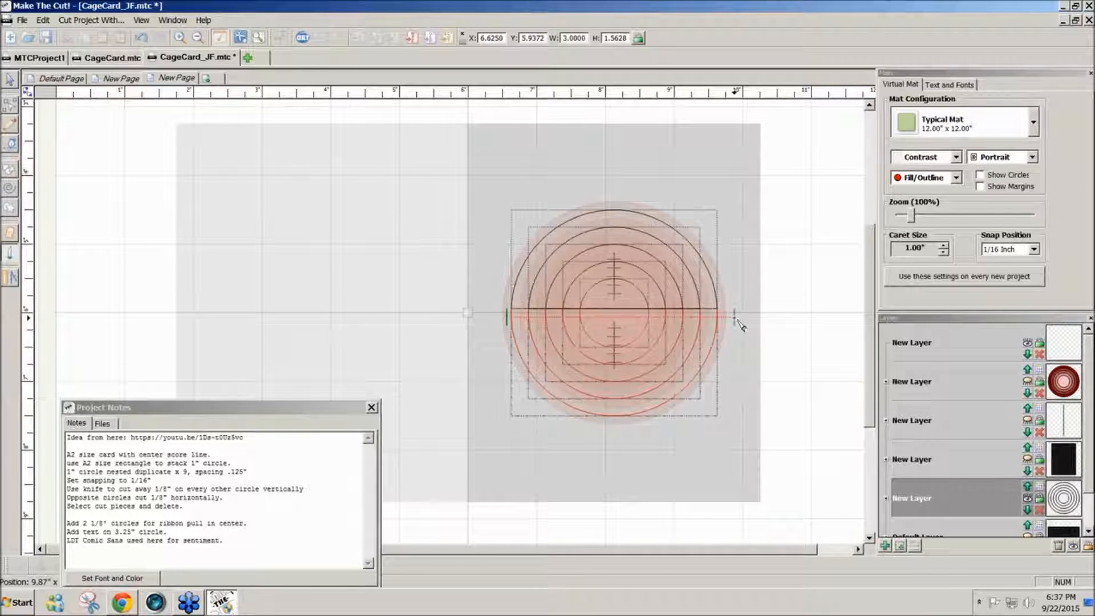
pyautogui.moveTo(740, 324); pyautogui.dragTo(740, 324)
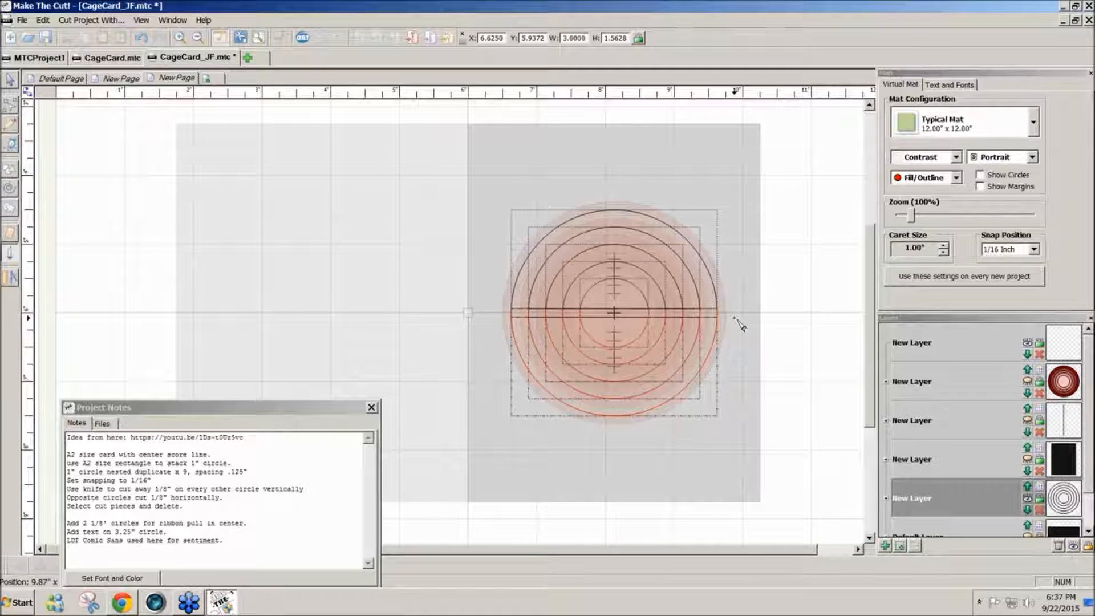
# Swap visibility to the 3.25-inch circle set and knife-cut it with two vertical lines 1/8 inch apart around its center.
pyautogui.click(1028, 499)
pyautogui.click(1029, 381)
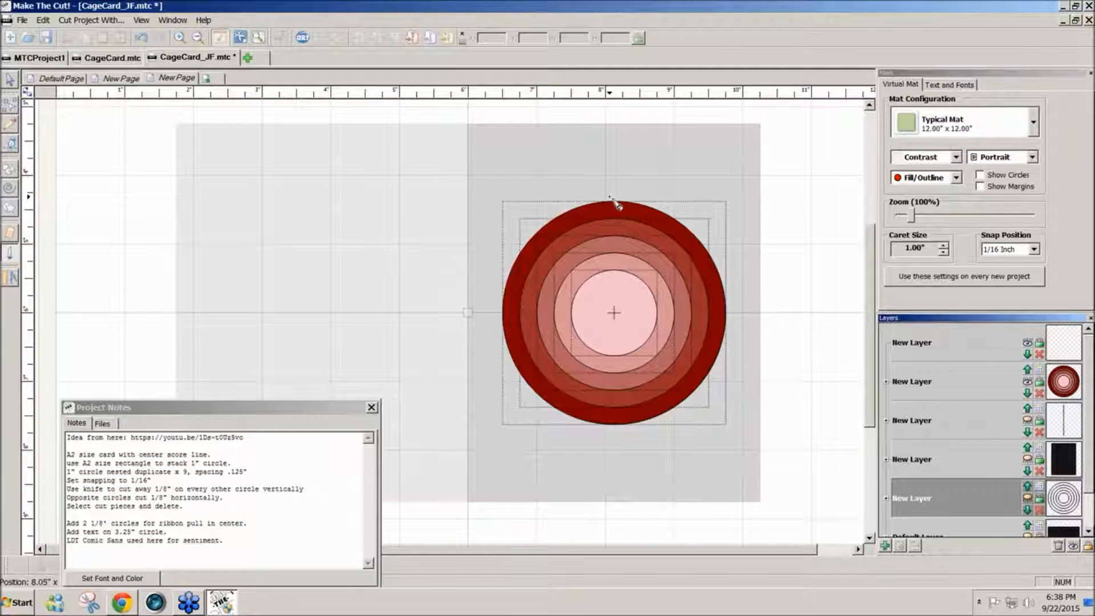
pyautogui.moveTo(609, 197)
pyautogui.mouseDown()
pyautogui.moveTo(618, 323)
pyautogui.moveTo(613, 435)
pyautogui.mouseUp()
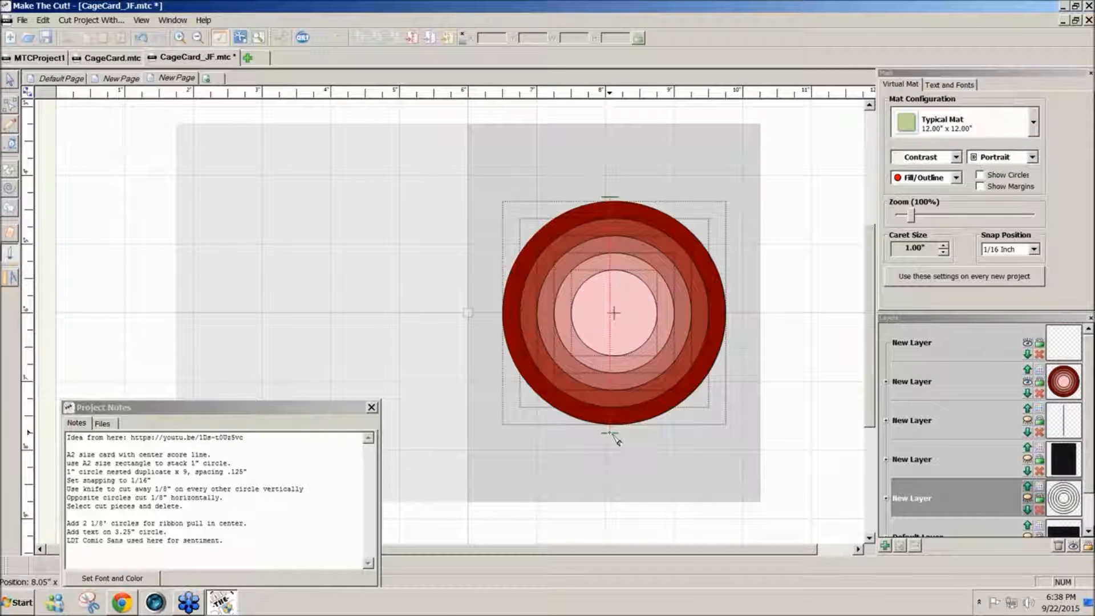
pyautogui.moveTo(610, 433); pyautogui.dragTo(611, 433)
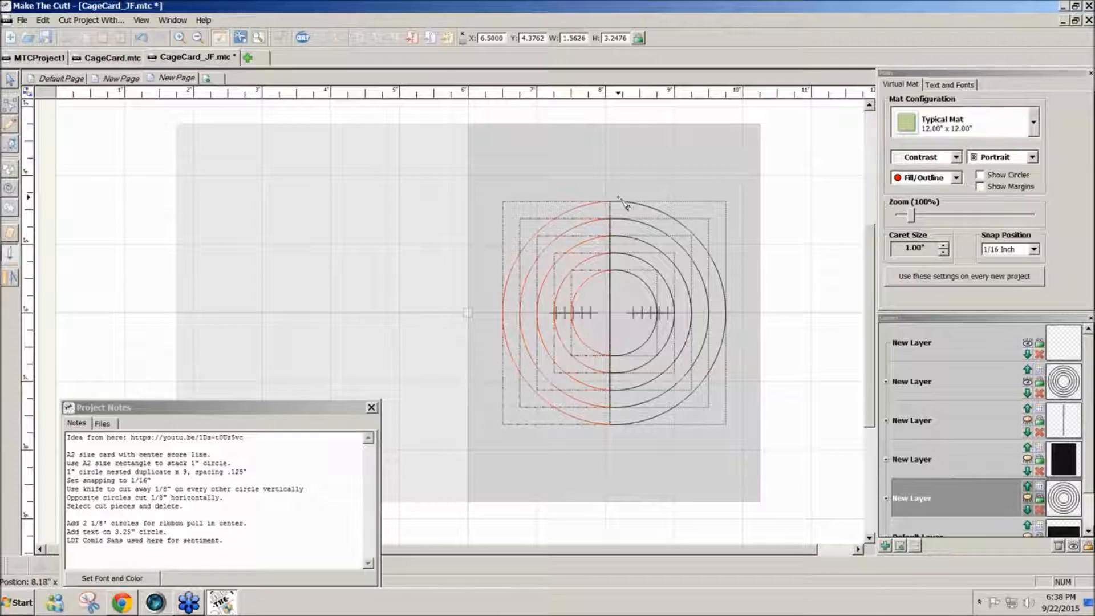
pyautogui.moveTo(618, 199); pyautogui.dragTo(621, 431)
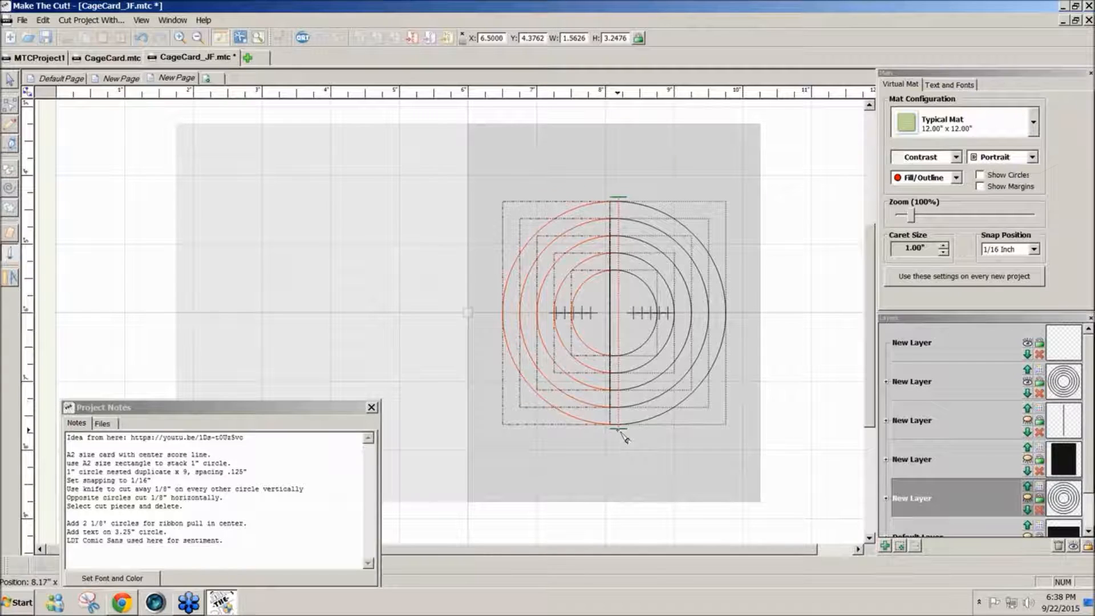
pyautogui.moveTo(624, 436); pyautogui.dragTo(624, 436)
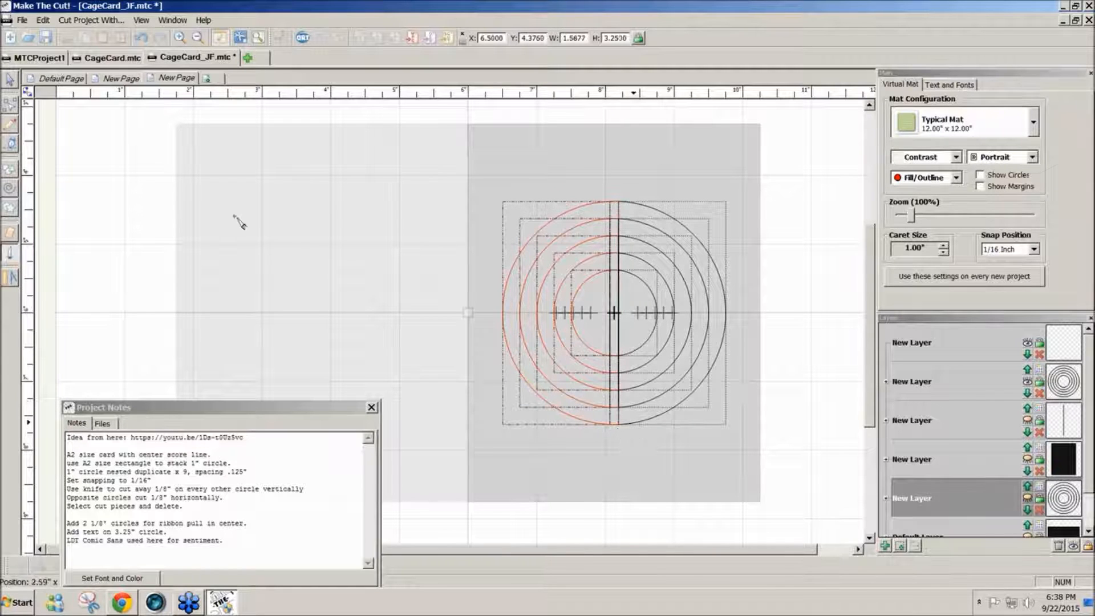
# Show both circle sets together and delete the narrow vertical and horizontal strips left between the knife cuts.
pyautogui.click(9, 82)
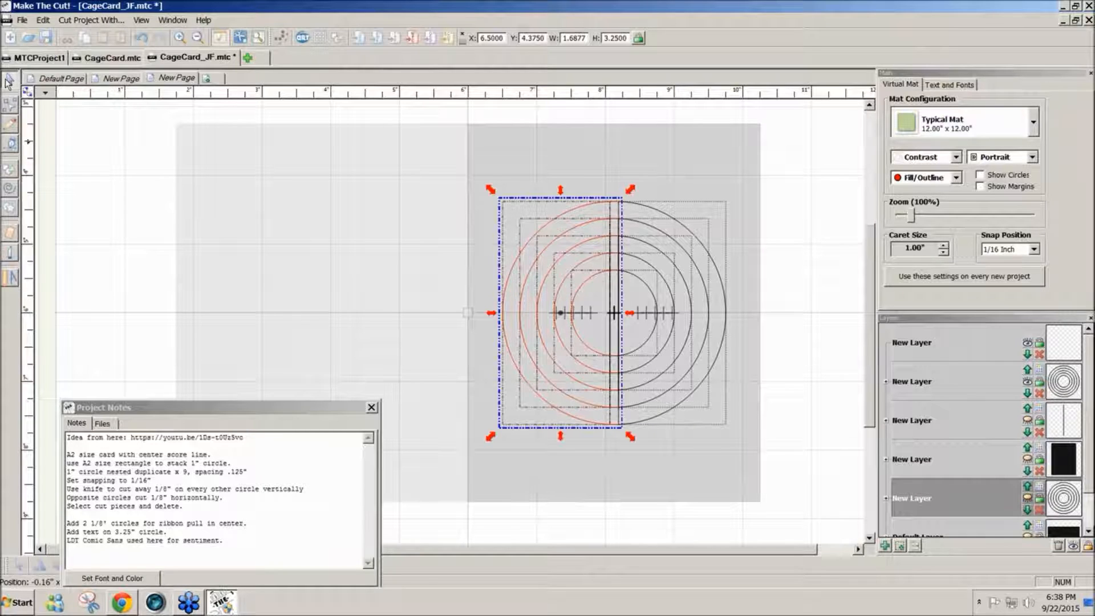
pyautogui.click(1027, 498)
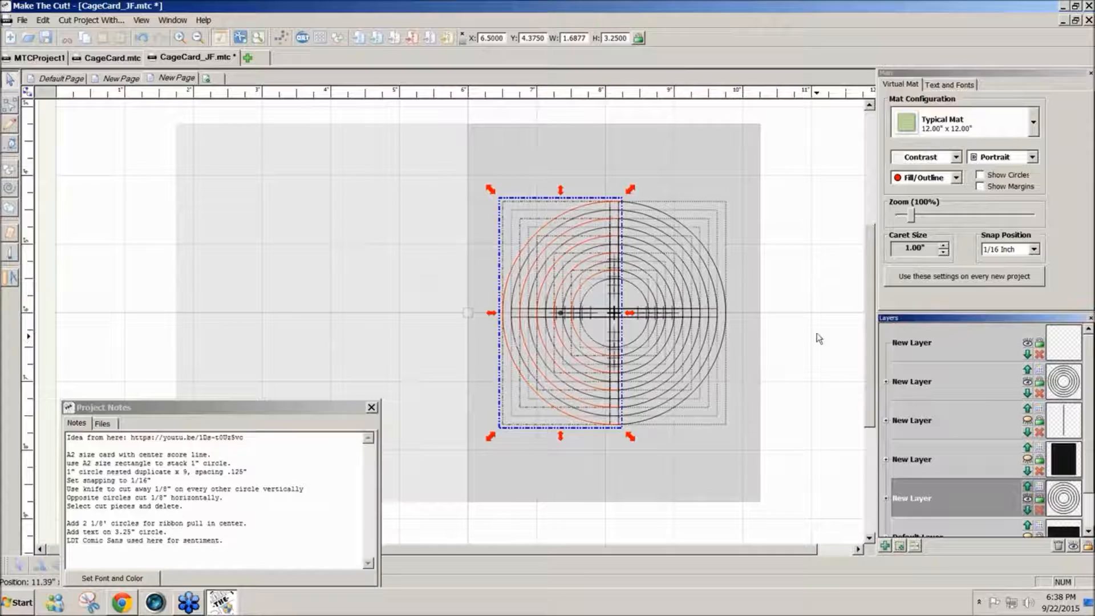
pyautogui.click(587, 109)
pyautogui.moveTo(590, 109); pyautogui.dragTo(629, 492)
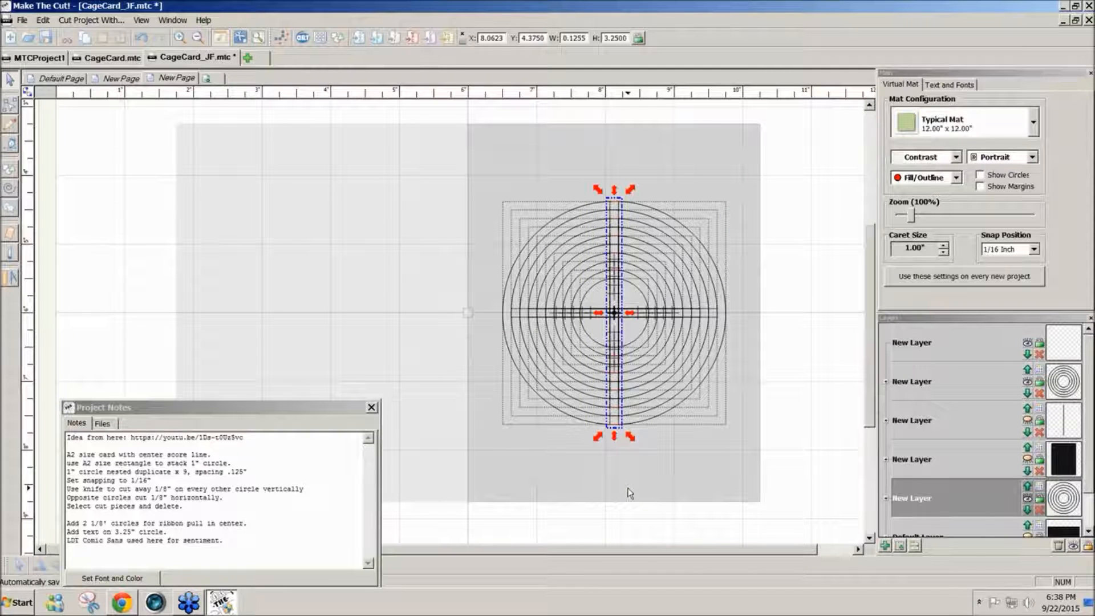
pyautogui.press('Delete')
pyautogui.moveTo(782, 324); pyautogui.dragTo(416, 310)
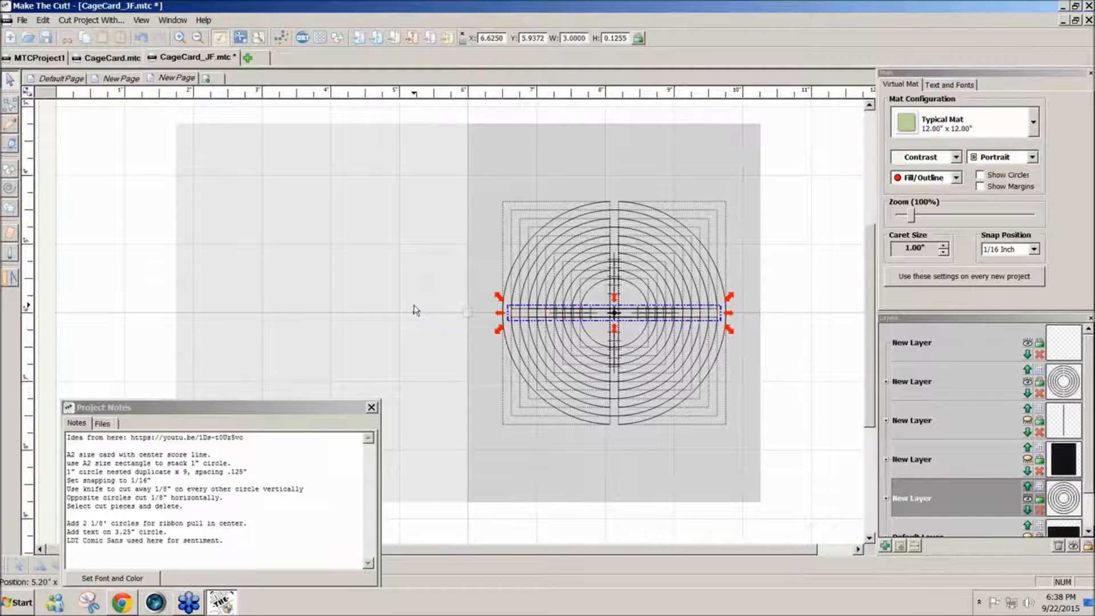
pyautogui.press('Delete')
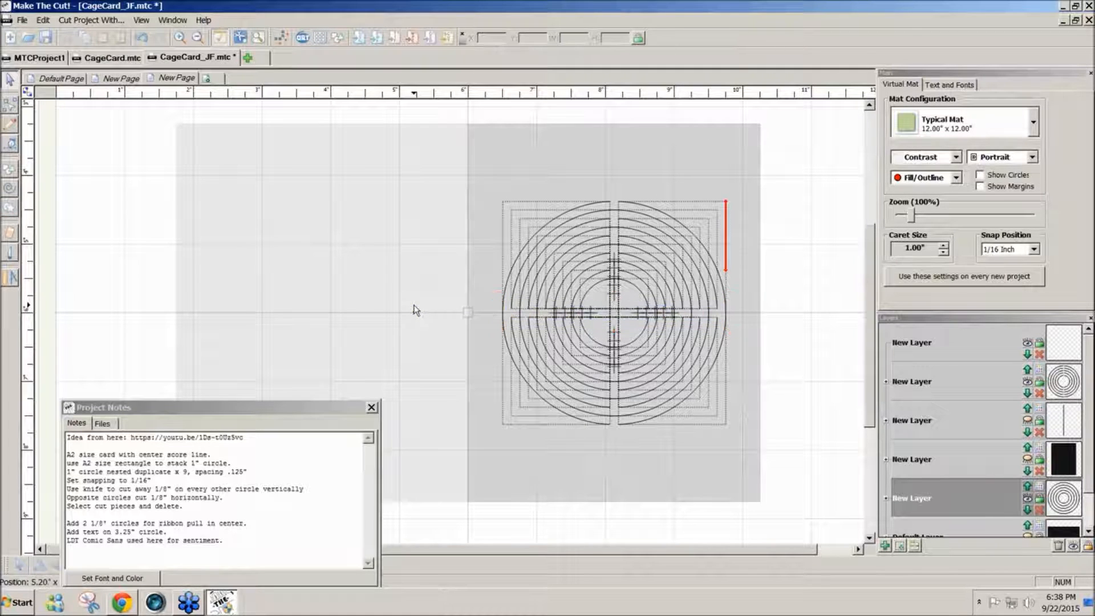
# Join all the remaining circle pieces into one shape, close the project notes and remove the empty layers.
pyautogui.moveTo(790, 443); pyautogui.dragTo(481, 175)
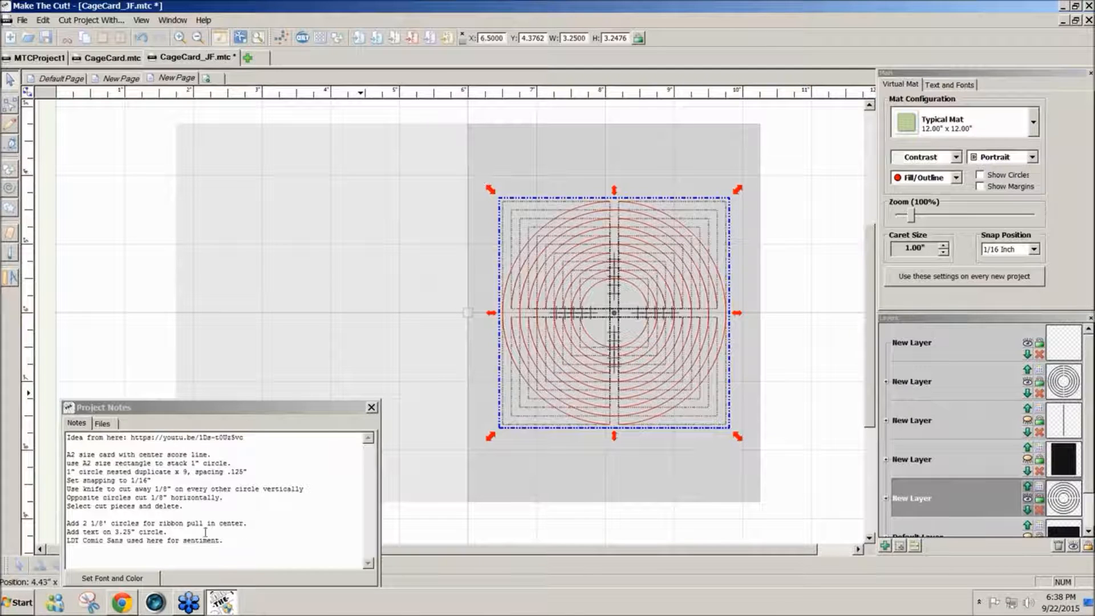
pyautogui.click(371, 407)
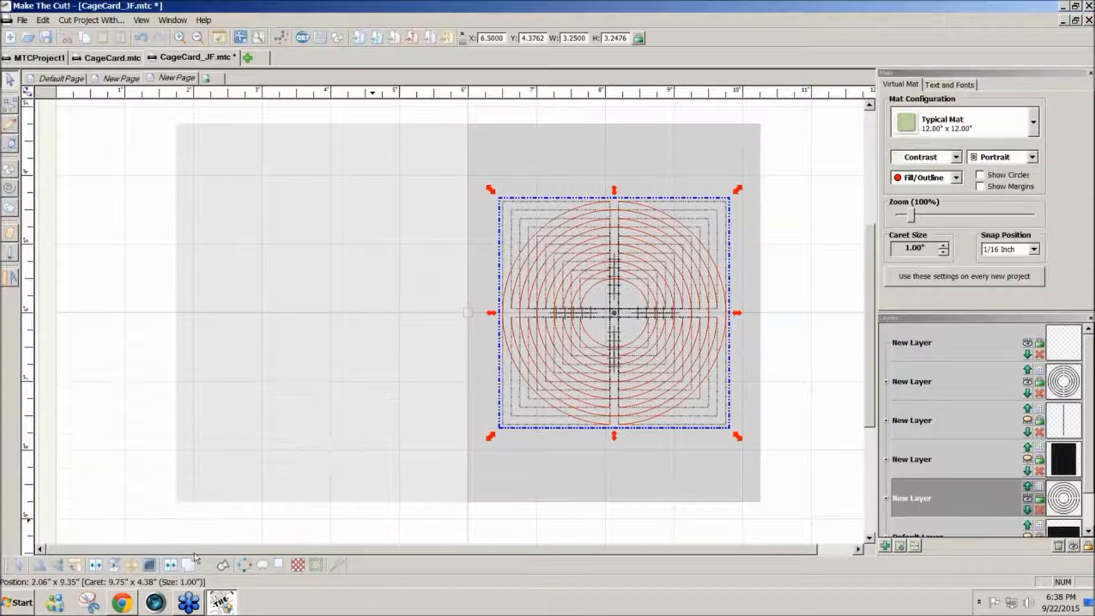
pyautogui.click(172, 566)
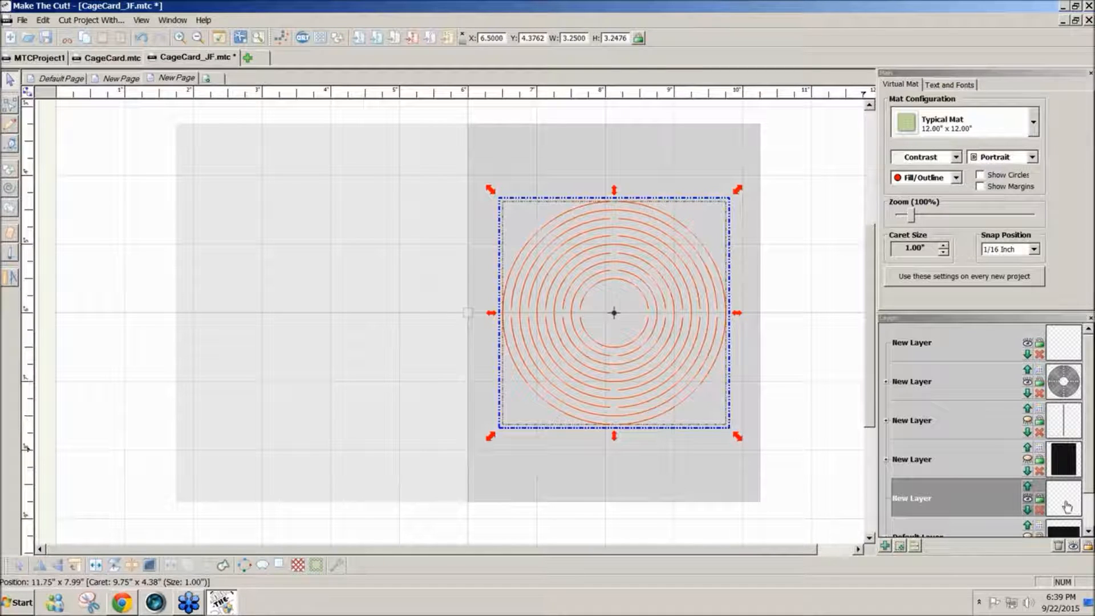
pyautogui.scroll(-1, 1084, 508)
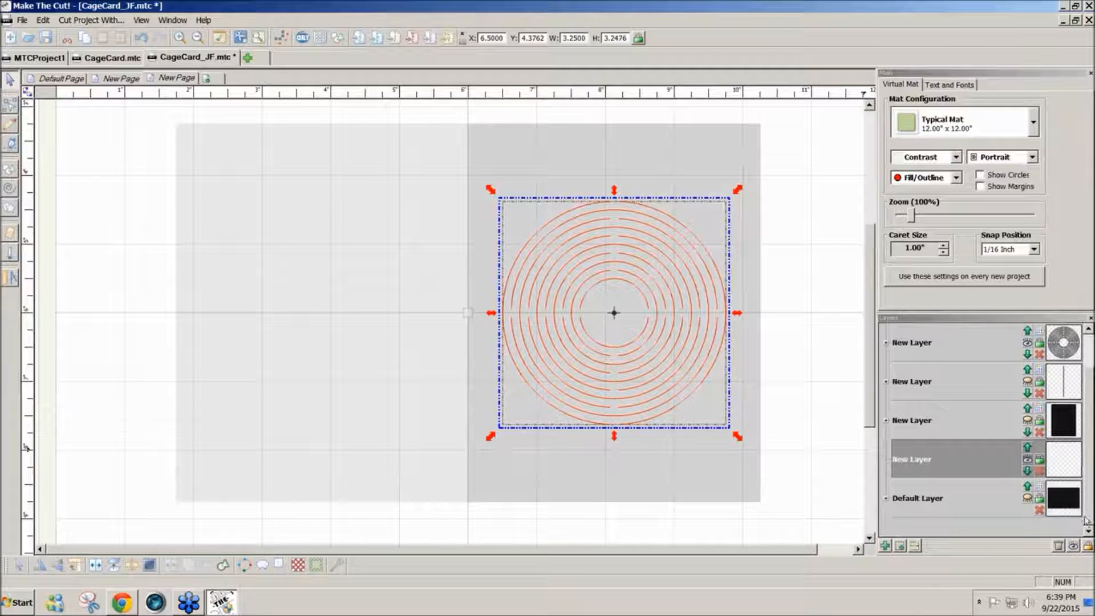
pyautogui.click(1058, 547)
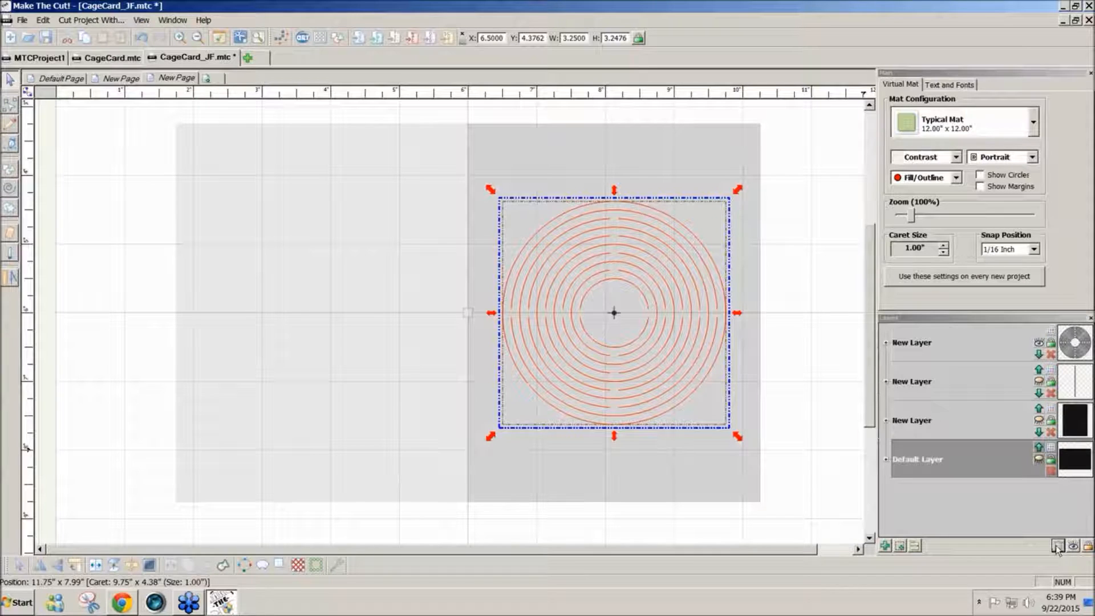
# Show all layers and color the half-card rectangle and the card base light peach, leaving the half-card rectangle's layer hidden.
pyautogui.click(1073, 546)
pyautogui.click(1027, 564)
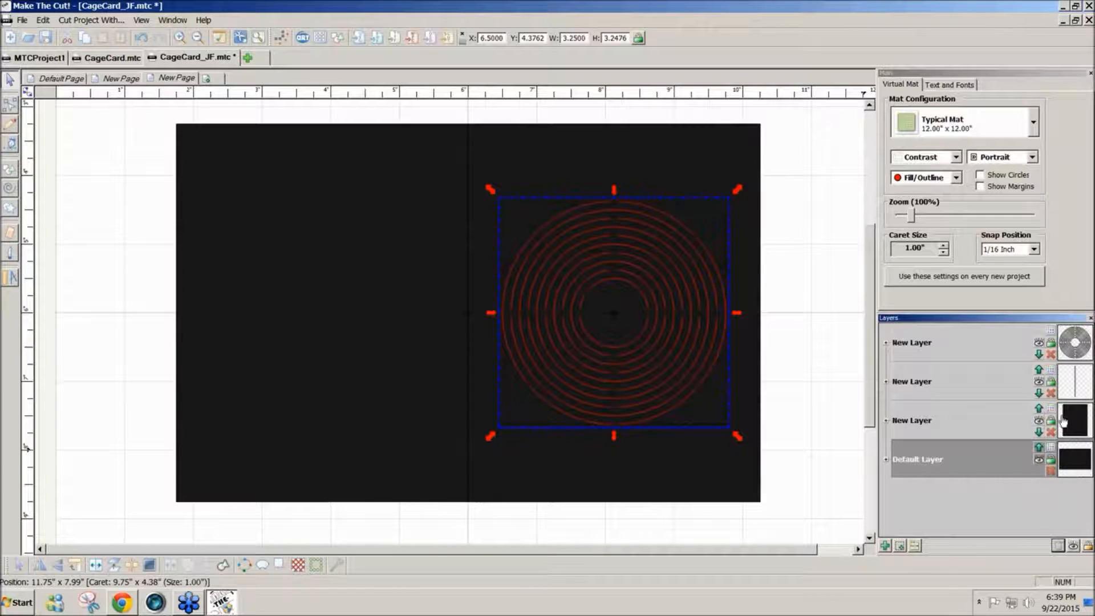
pyautogui.click(1051, 409)
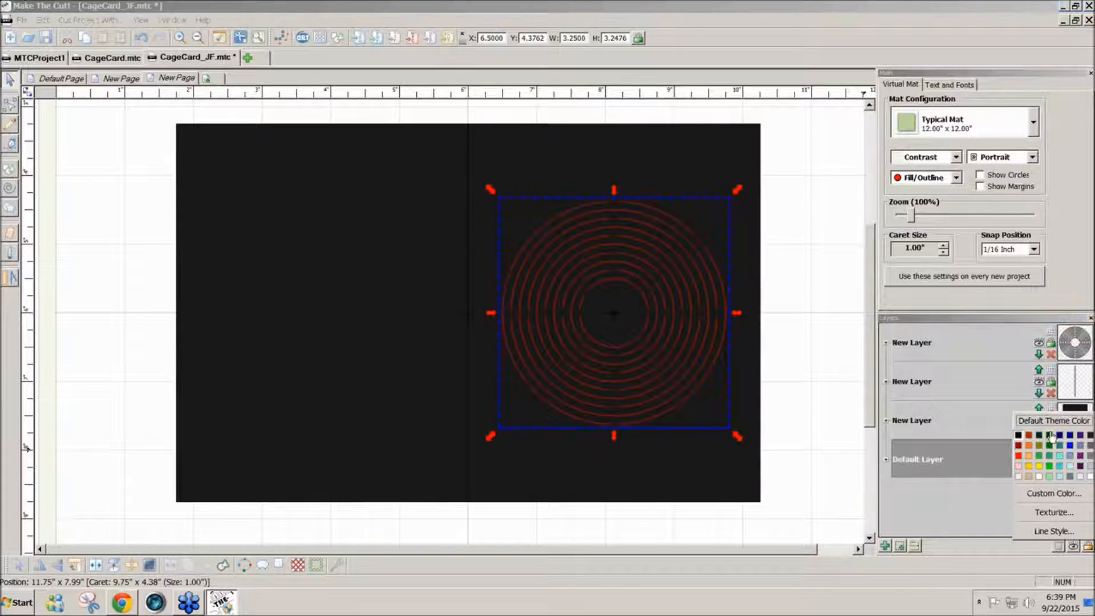
pyautogui.click(1027, 477)
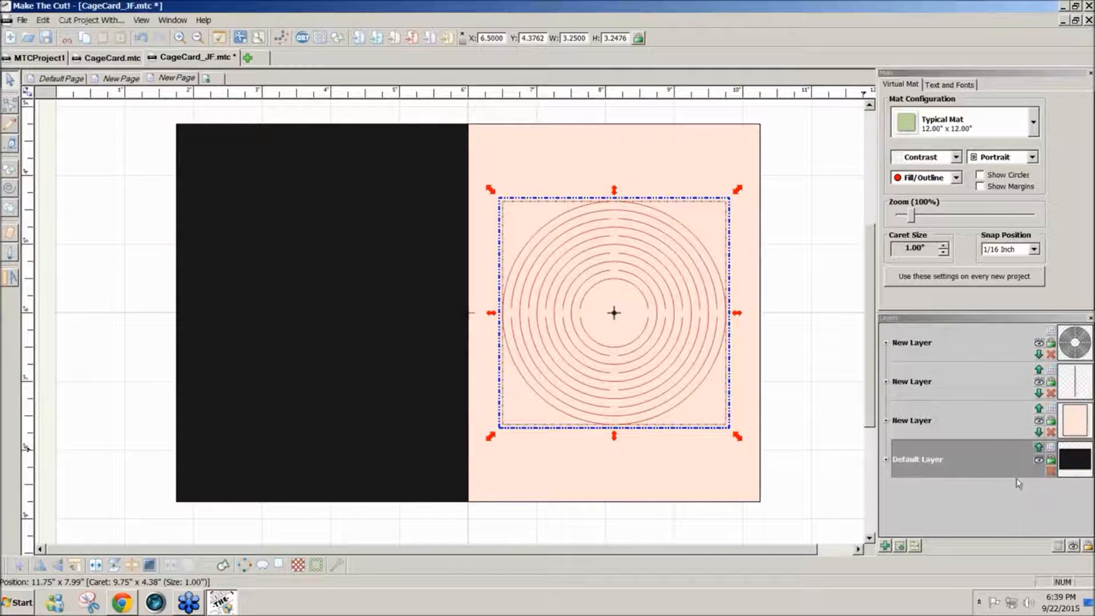
pyautogui.click(1039, 421)
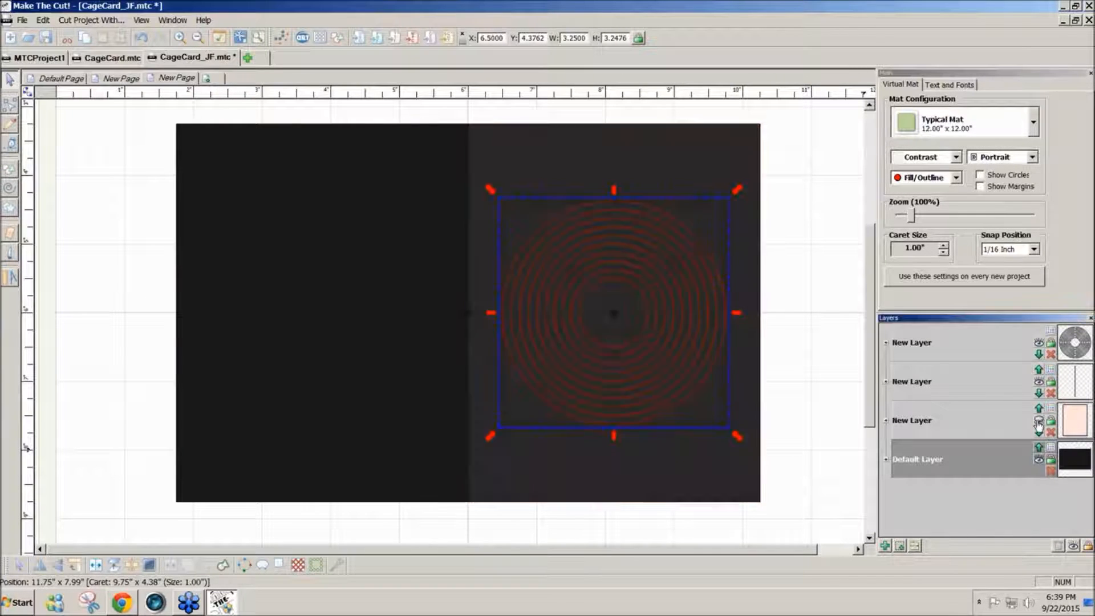
pyautogui.click(1052, 458)
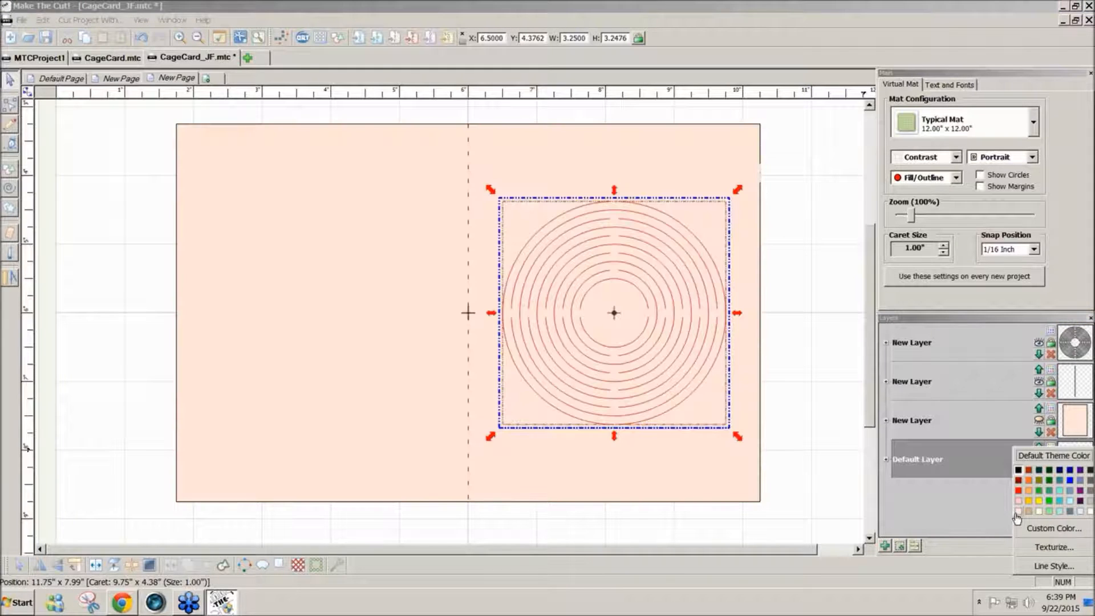
pyautogui.click(1018, 518)
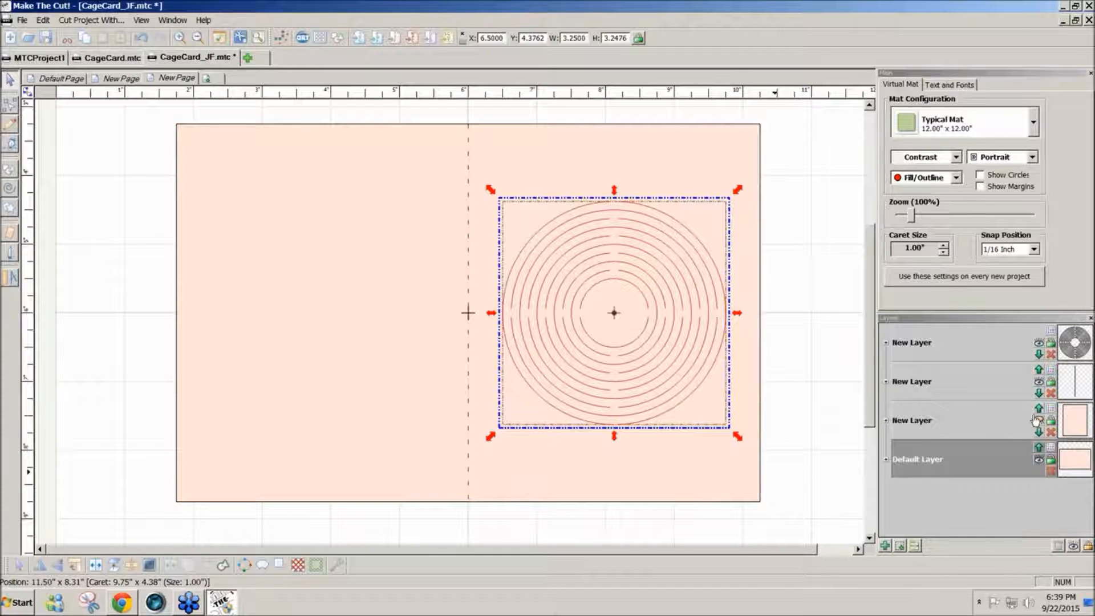
# With the score line hidden, join the card base and cut circles, and bring the score line's layer back on top.
pyautogui.click(1036, 382)
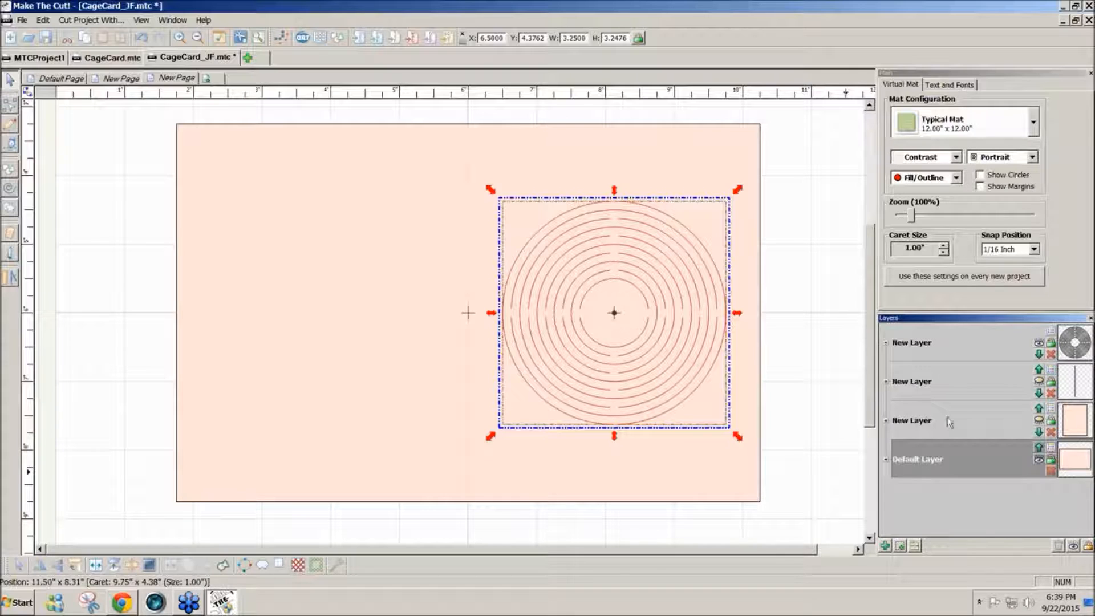
pyautogui.moveTo(798, 514); pyautogui.dragTo(112, 104)
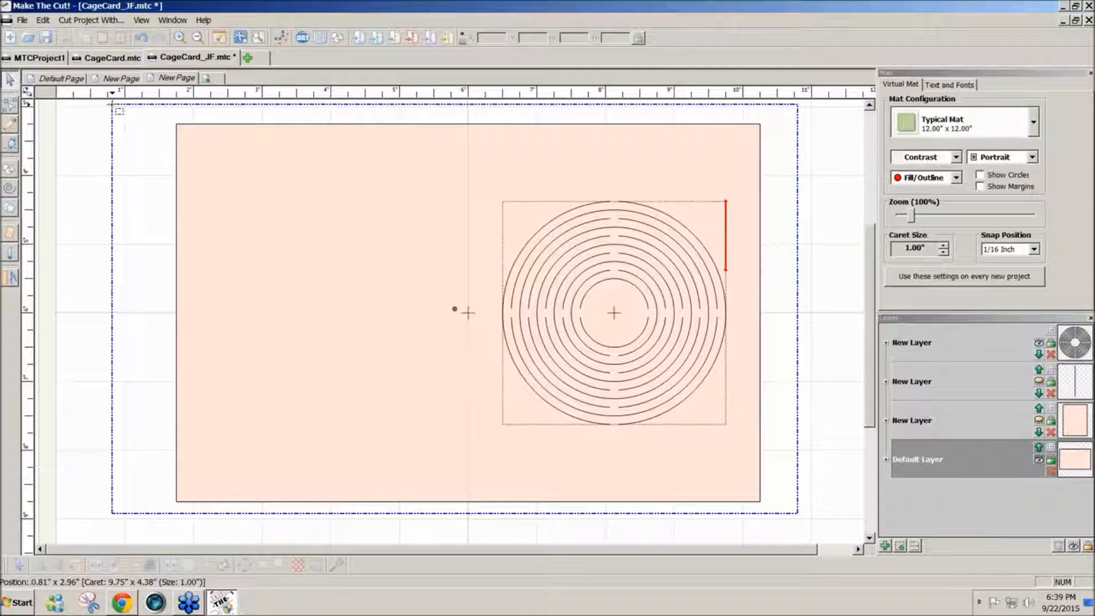
pyautogui.moveTo(112, 105); pyautogui.dragTo(113, 106)
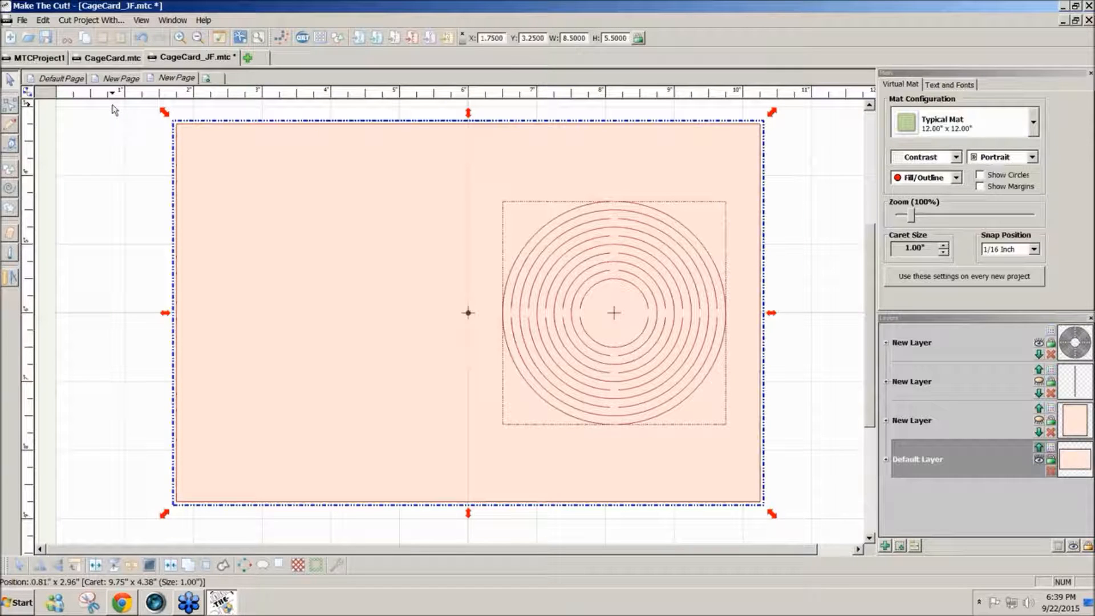
pyautogui.click(174, 568)
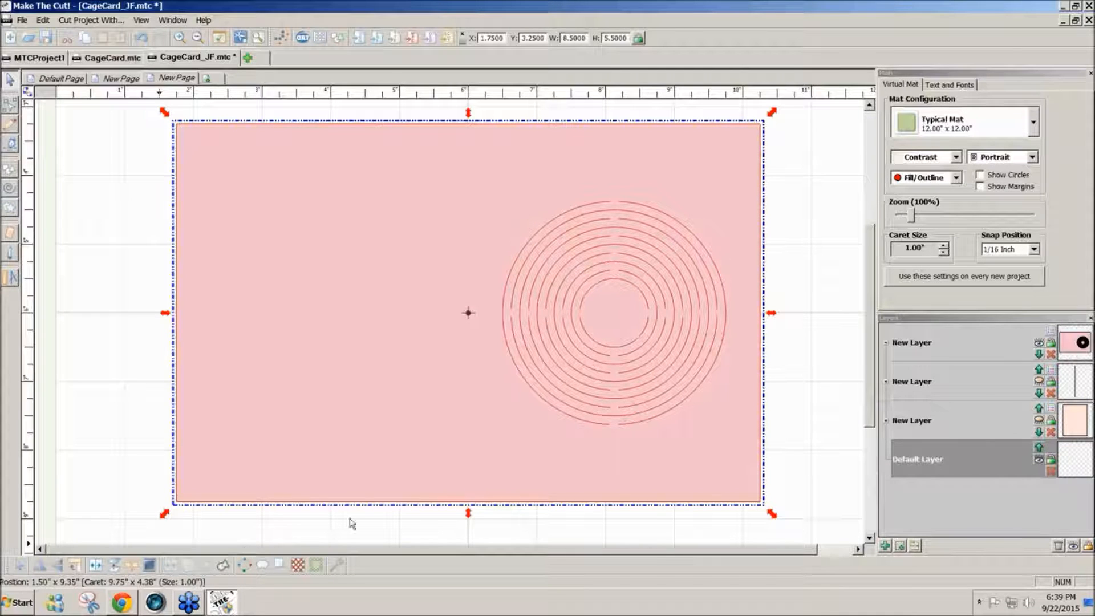
pyautogui.click(1039, 372)
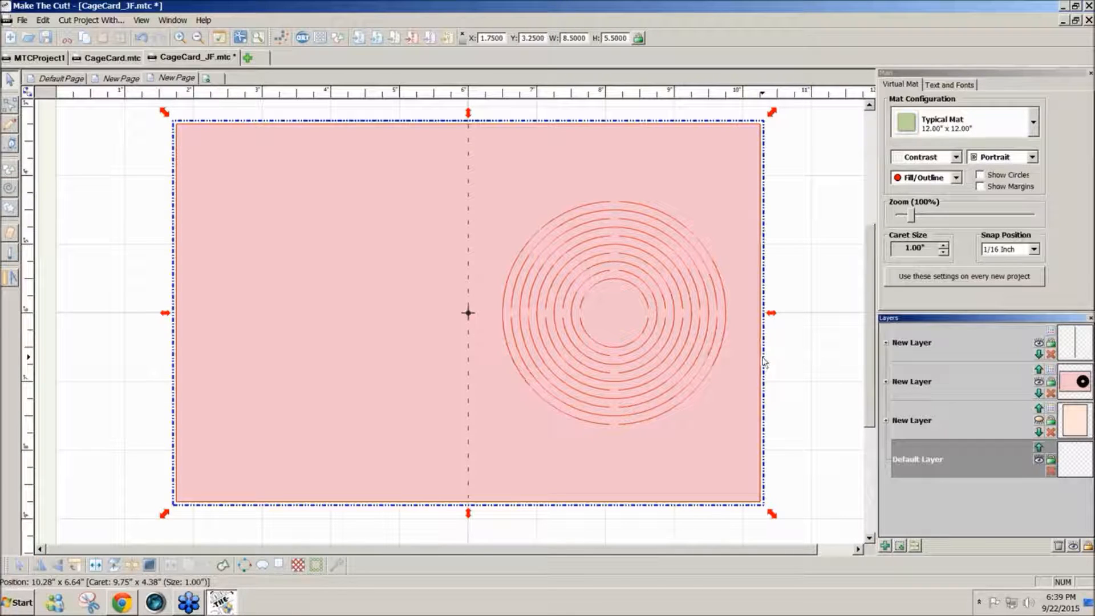
pyautogui.click(801, 362)
pyautogui.moveTo(868, 345)
pyautogui.mouseDown()
pyautogui.moveTo(867, 331)
pyautogui.moveTo(872, 366)
pyautogui.mouseUp()
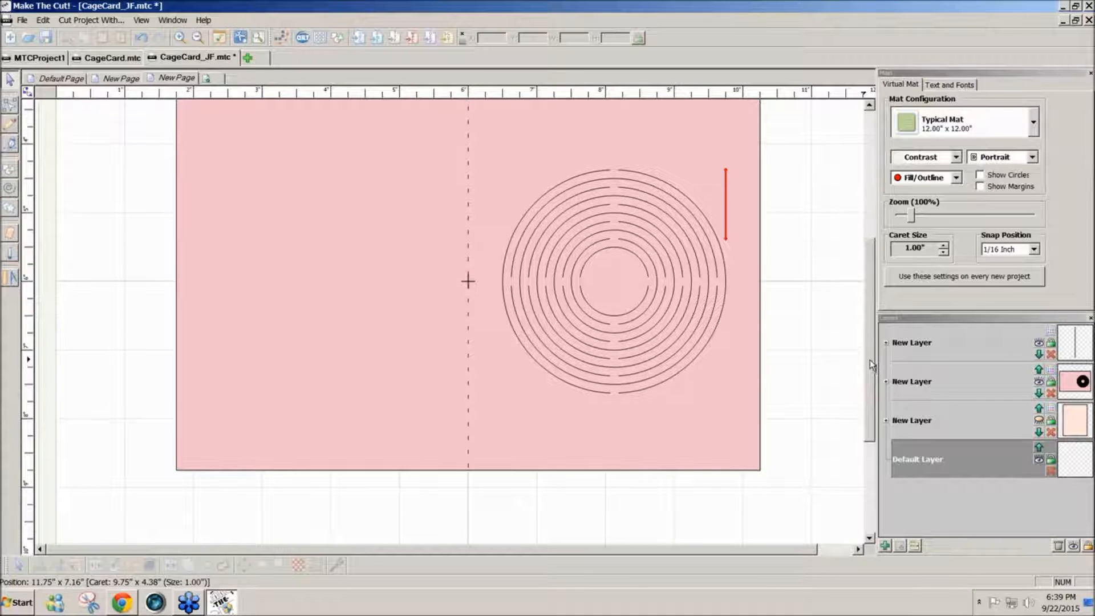
pyautogui.moveTo(870, 366); pyautogui.dragTo(871, 337)
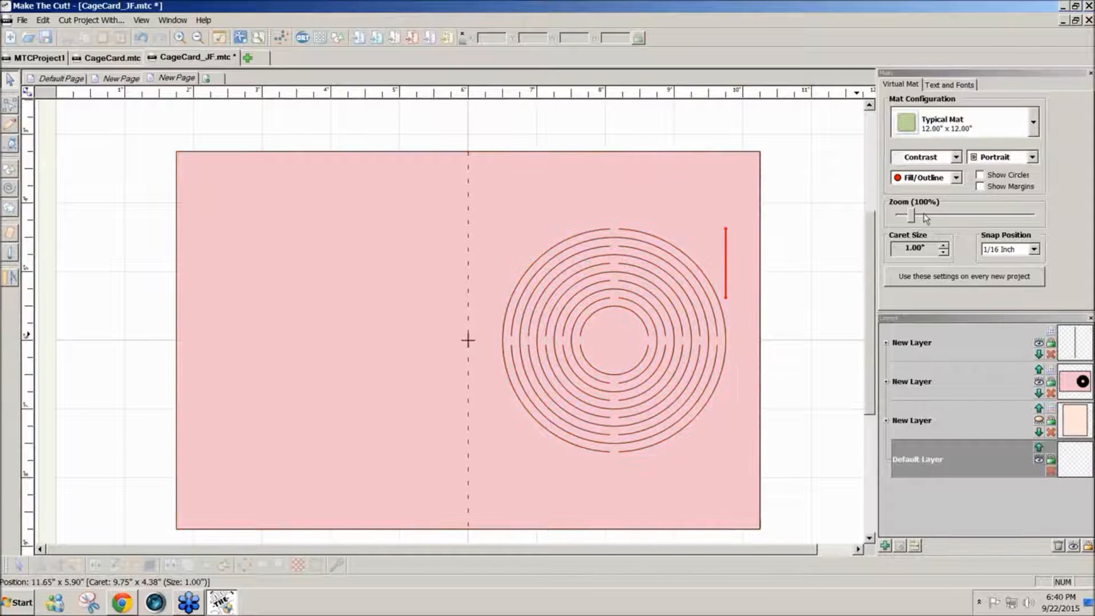
pyautogui.moveTo(912, 217); pyautogui.dragTo(901, 216)
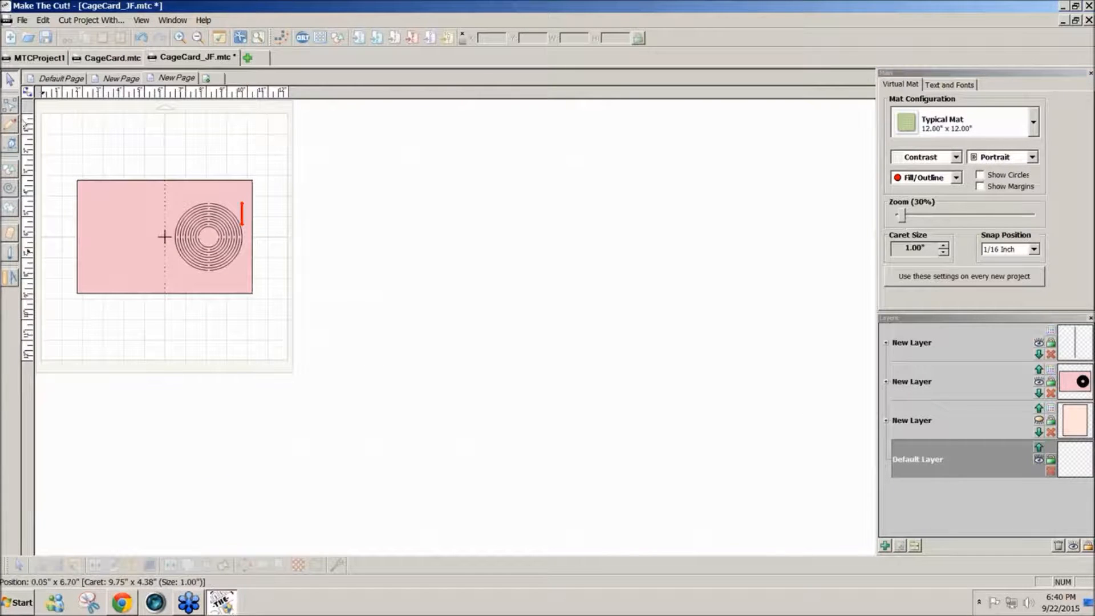
pyautogui.click(7, 98)
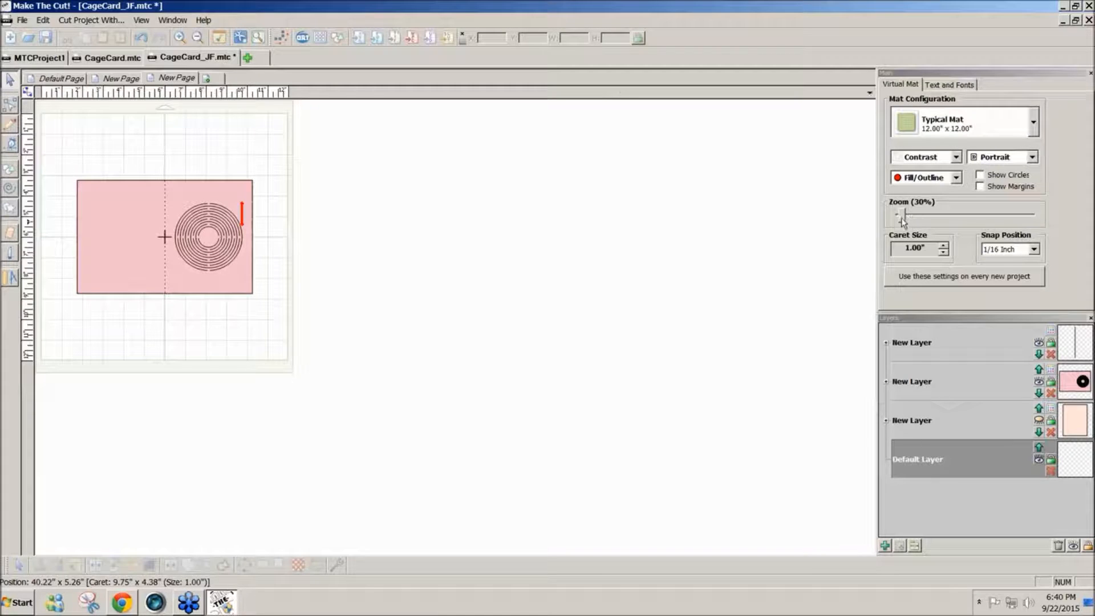
# Add a basic circle to the project, put it on its own layer above the others, and color it light peach.
pyautogui.moveTo(902, 217); pyautogui.dragTo(910, 217)
pyautogui.scroll(-2, 871, 232)
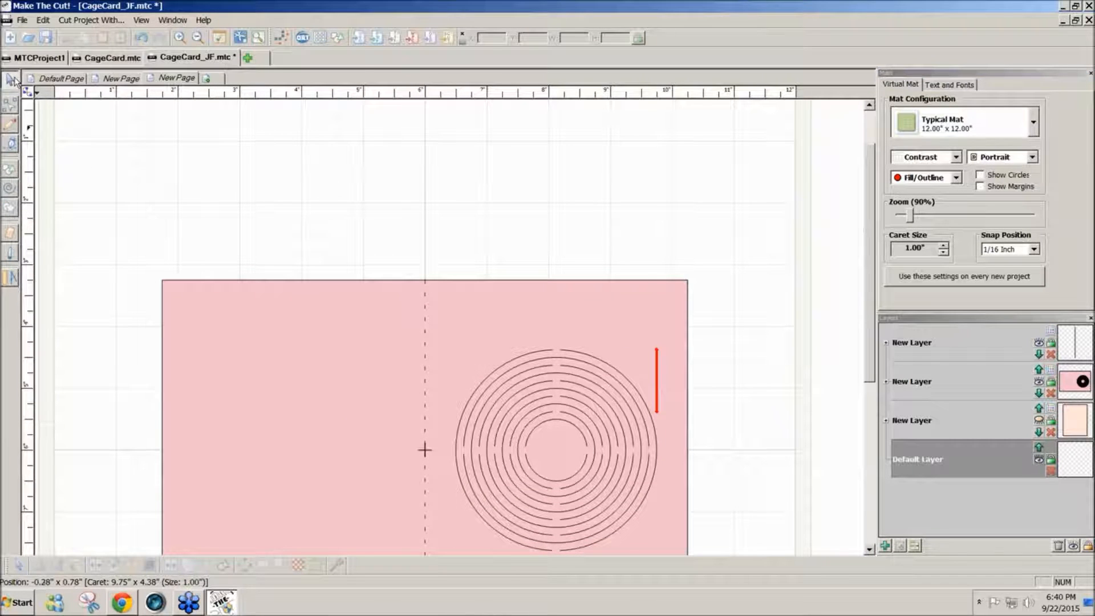
pyautogui.click(338, 37)
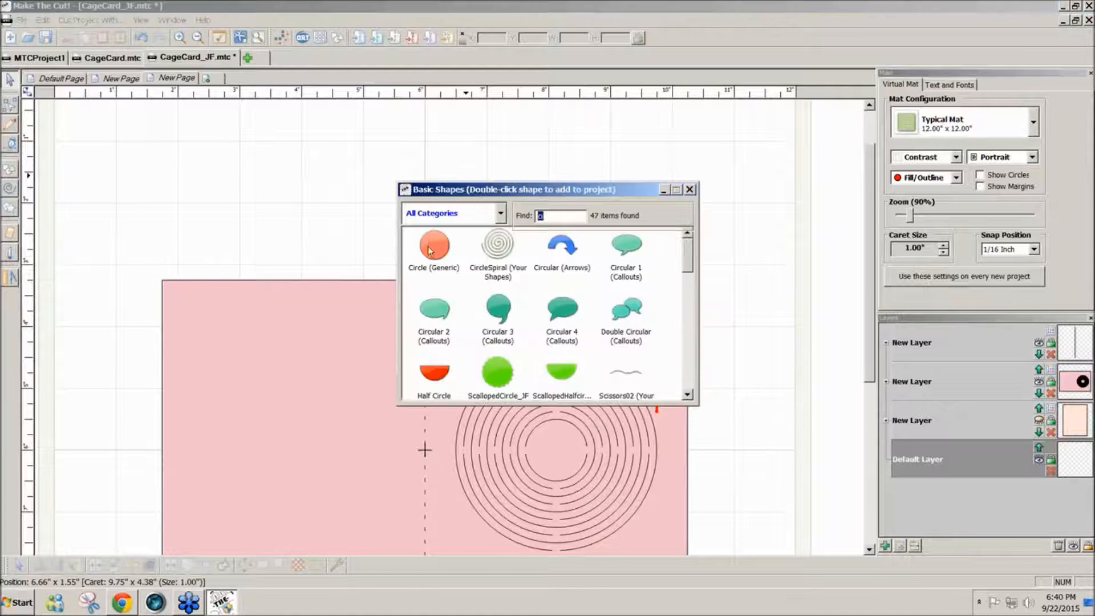
pyautogui.doubleClick(432, 250)
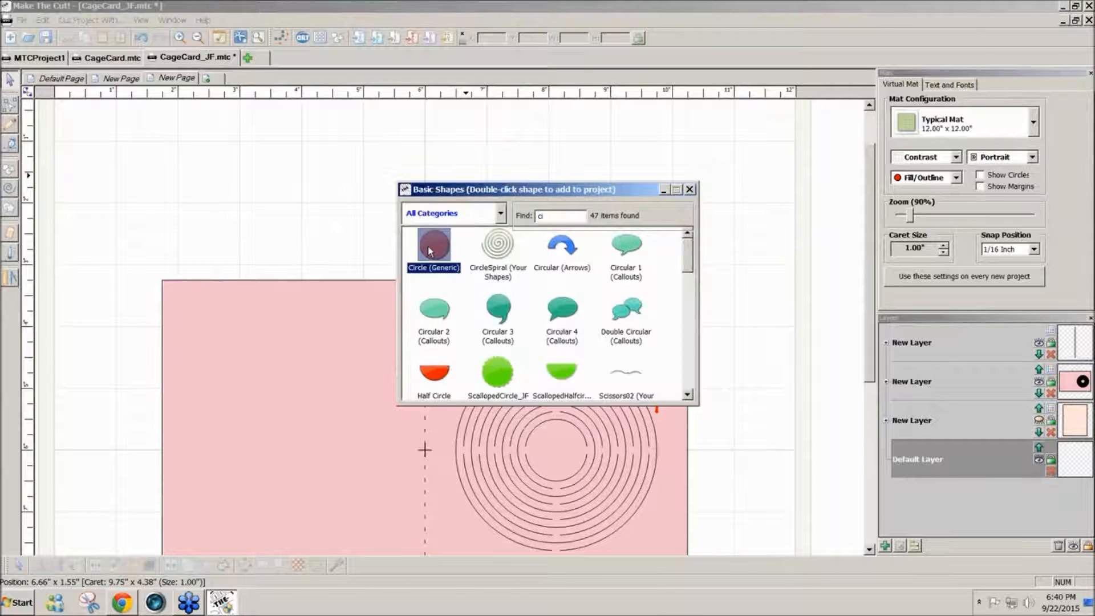
pyautogui.click(690, 190)
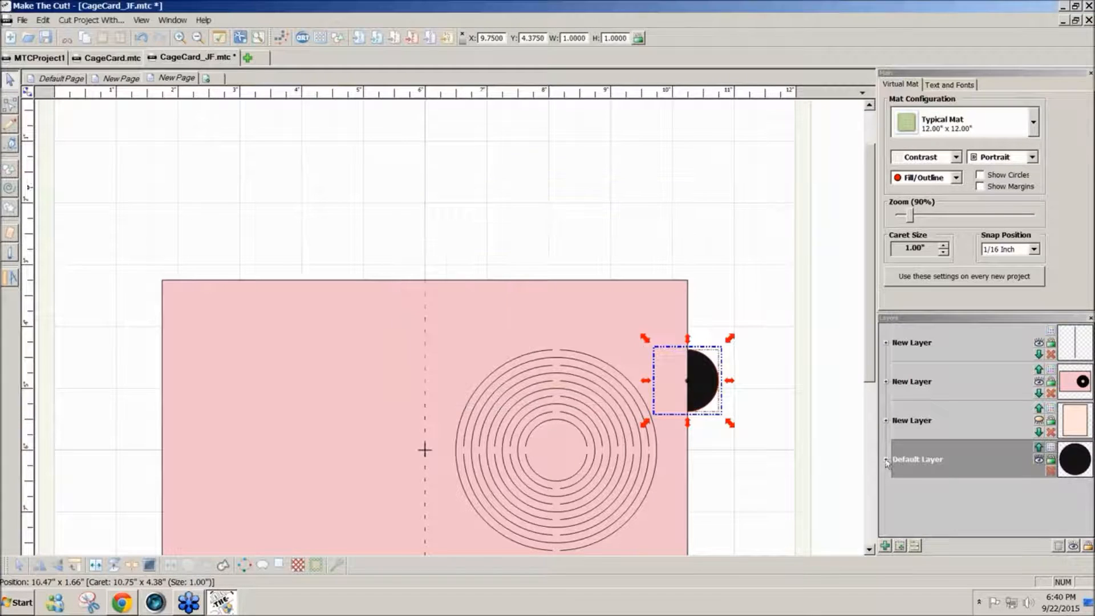
pyautogui.click(901, 546)
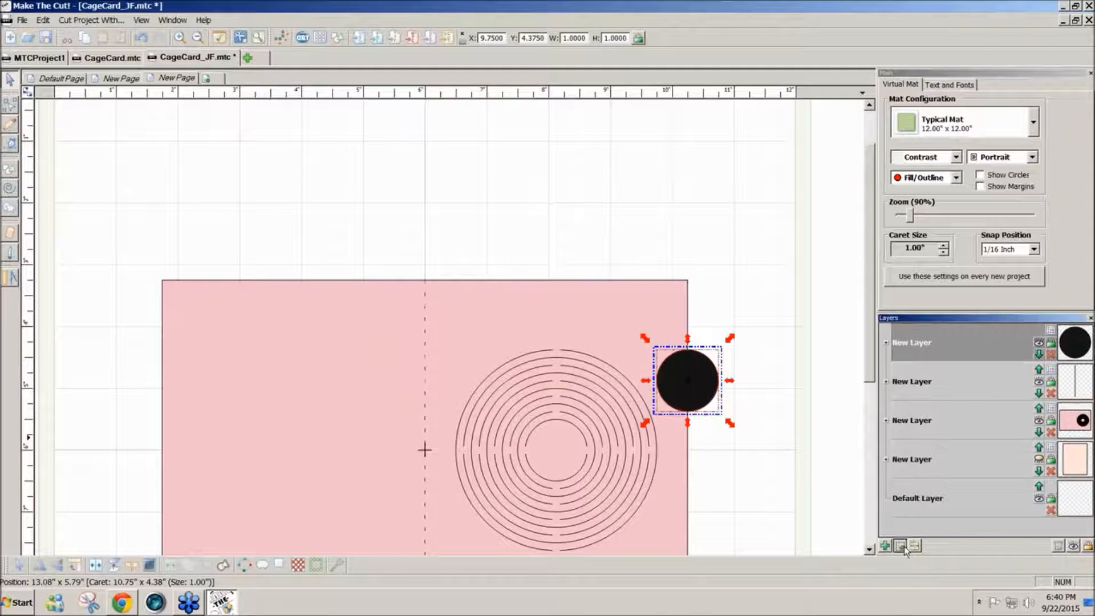
pyautogui.click(1050, 333)
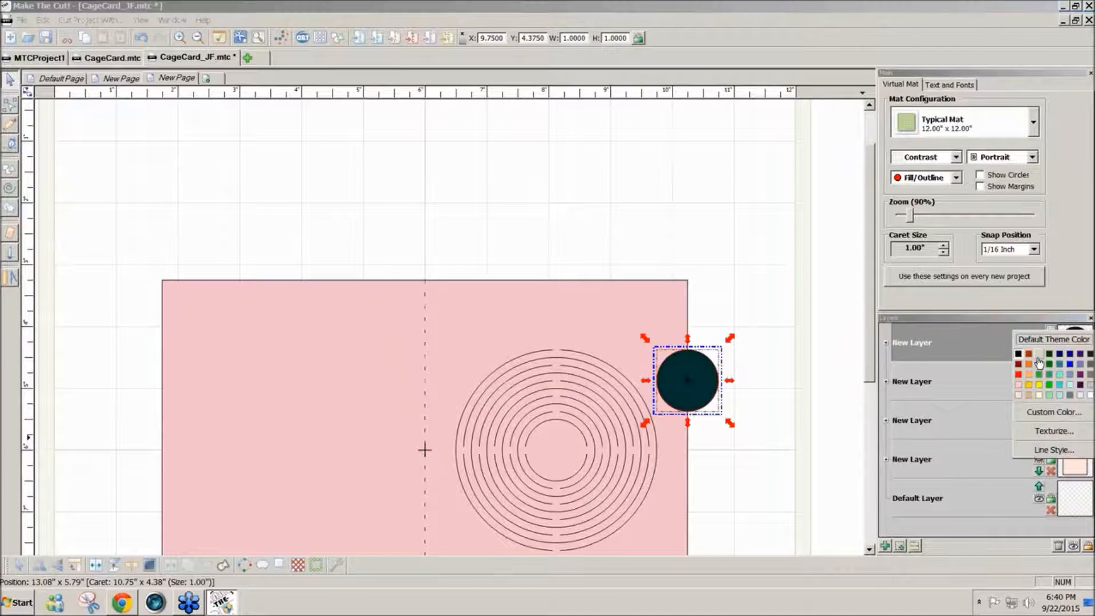
pyautogui.click(1017, 394)
# Enlarge the peach circle to 3.375 by 3.375 inches over the concentric cuts, and move it off beside the card base.
pyautogui.moveTo(690, 392); pyautogui.dragTo(673, 546)
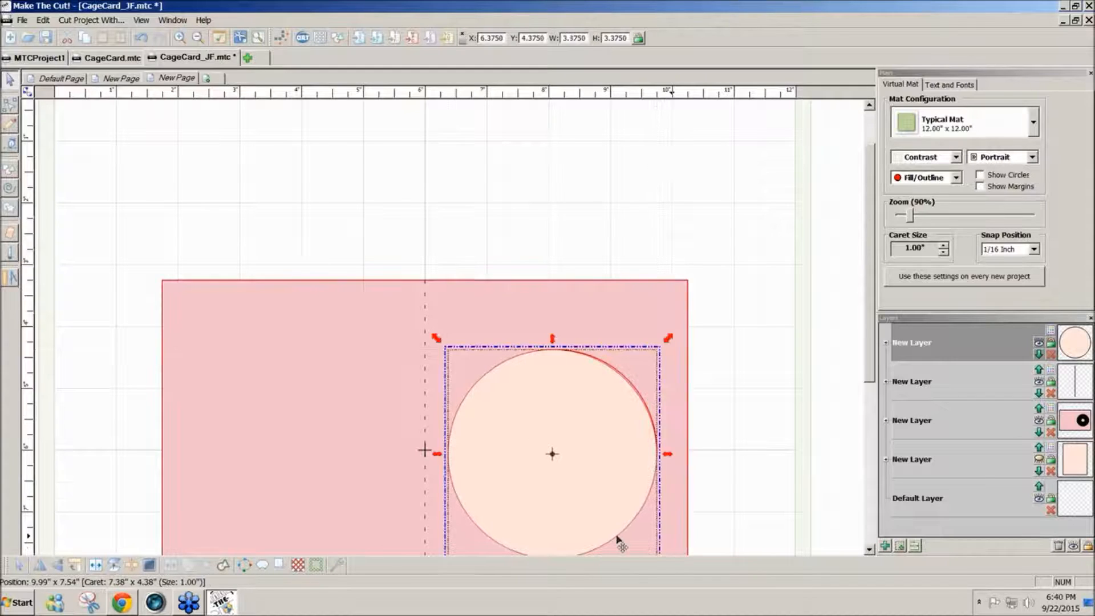
pyautogui.moveTo(557, 457)
pyautogui.mouseDown()
pyautogui.moveTo(573, 457)
pyautogui.moveTo(560, 451)
pyautogui.mouseUp()
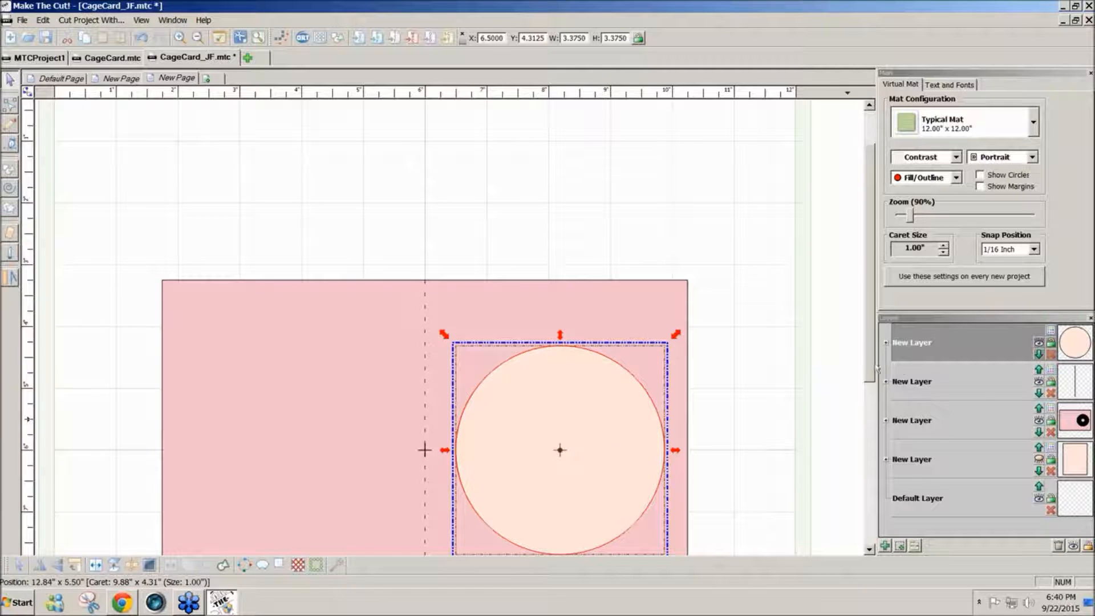
pyautogui.scroll(-3, 870, 378)
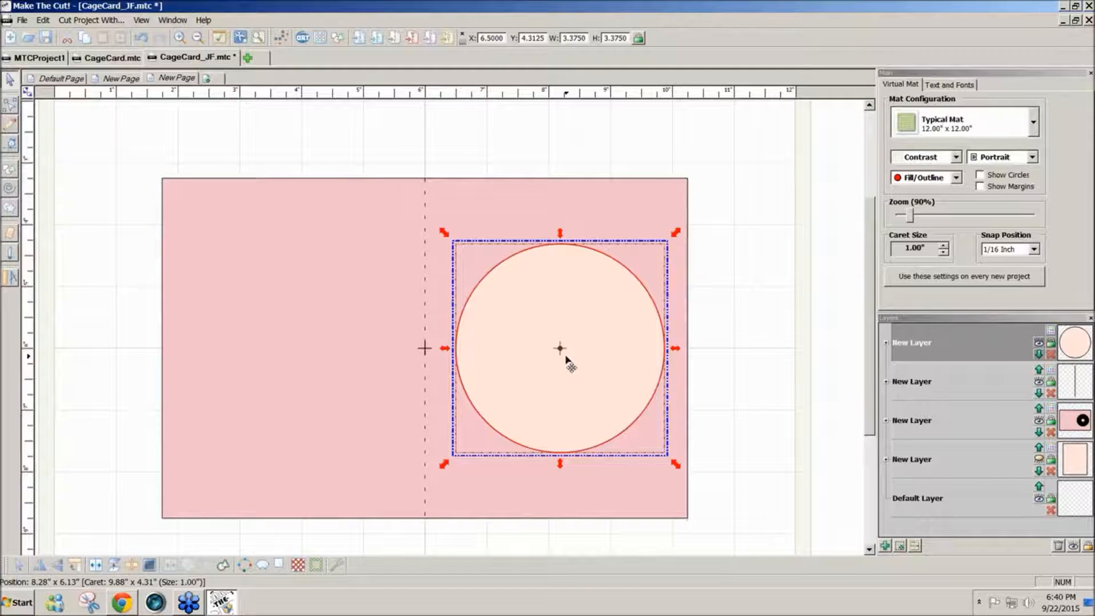
pyautogui.moveTo(566, 357); pyautogui.dragTo(779, 350)
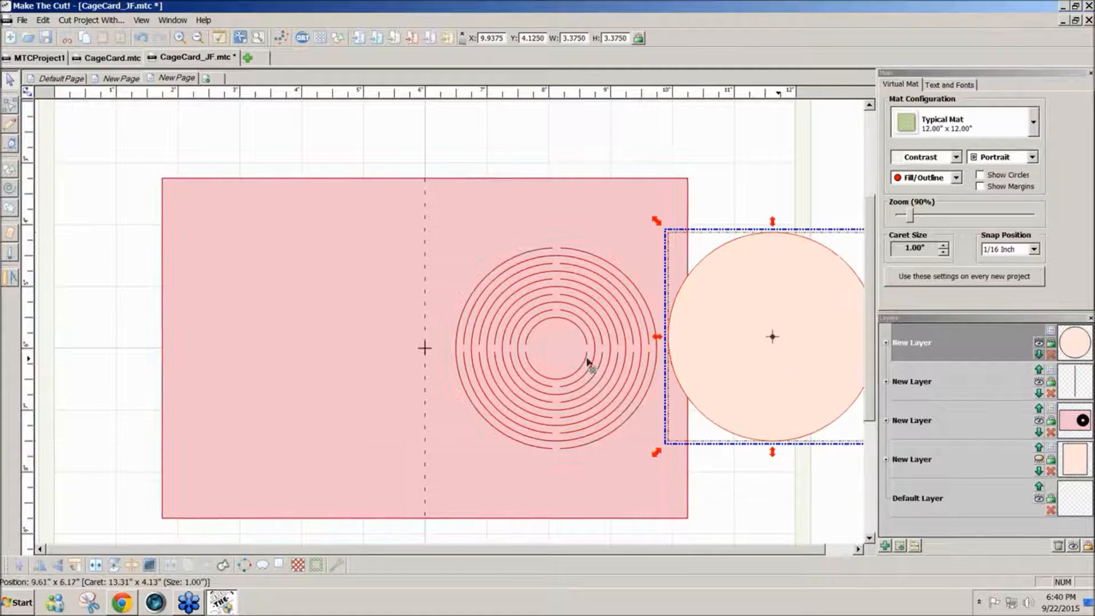
# Examine the ribbon holes in the finished card on the second page and the ribbon bow in its reference photo.
pyautogui.click(107, 82)
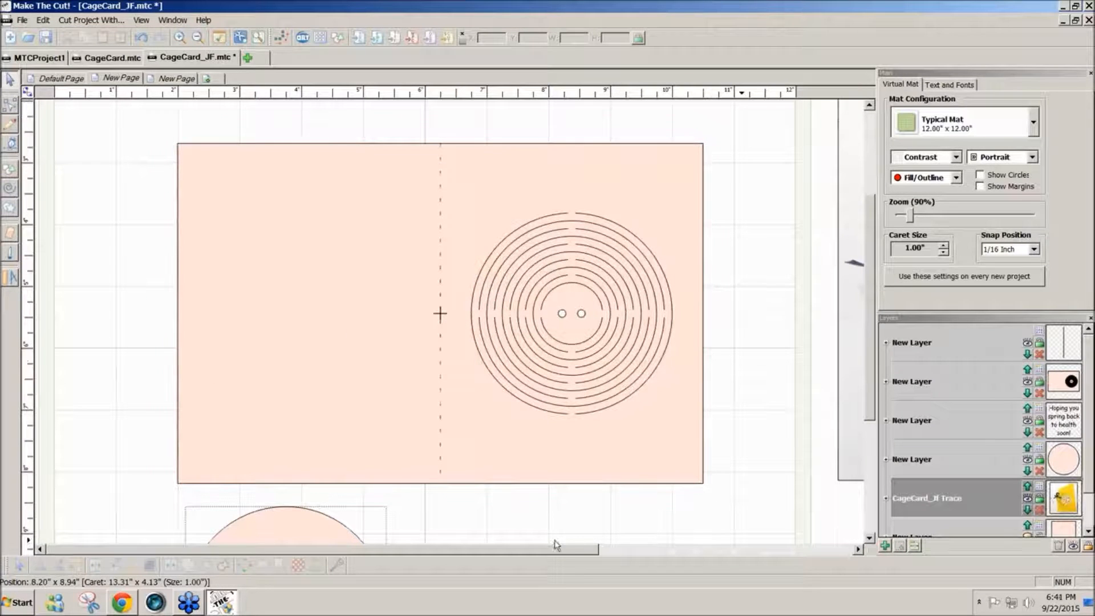
pyautogui.moveTo(555, 548); pyautogui.dragTo(782, 564)
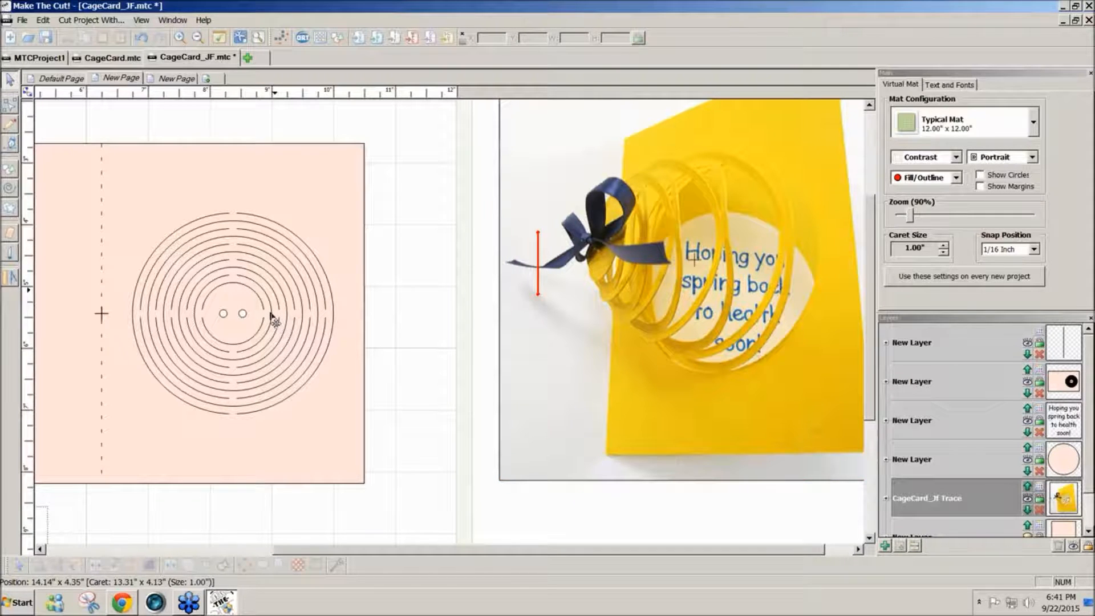
pyautogui.click(240, 316)
pyautogui.click(420, 307)
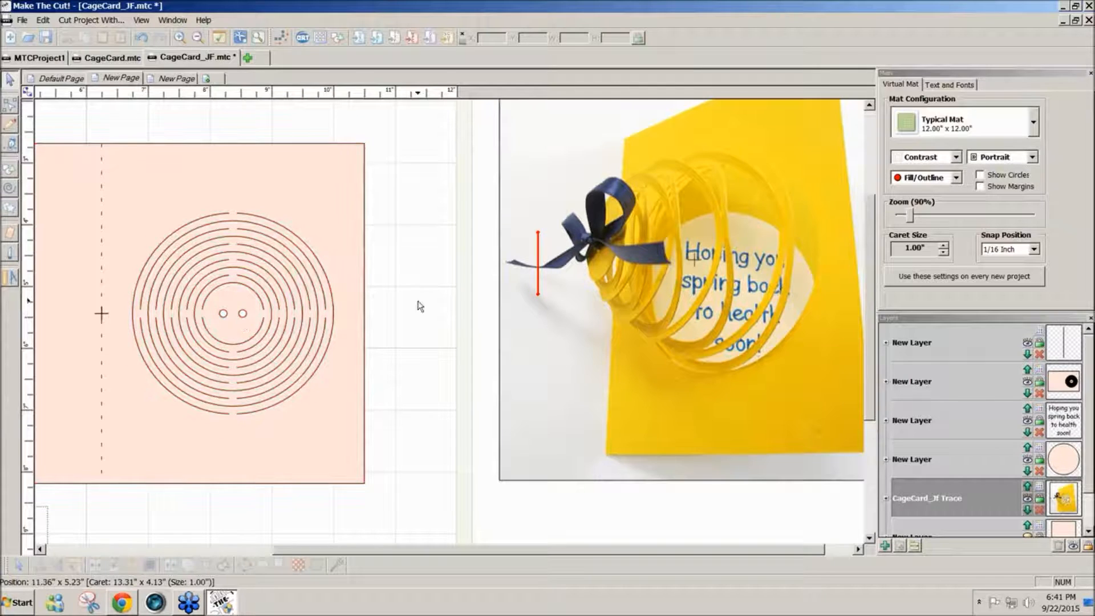
pyautogui.click(582, 275)
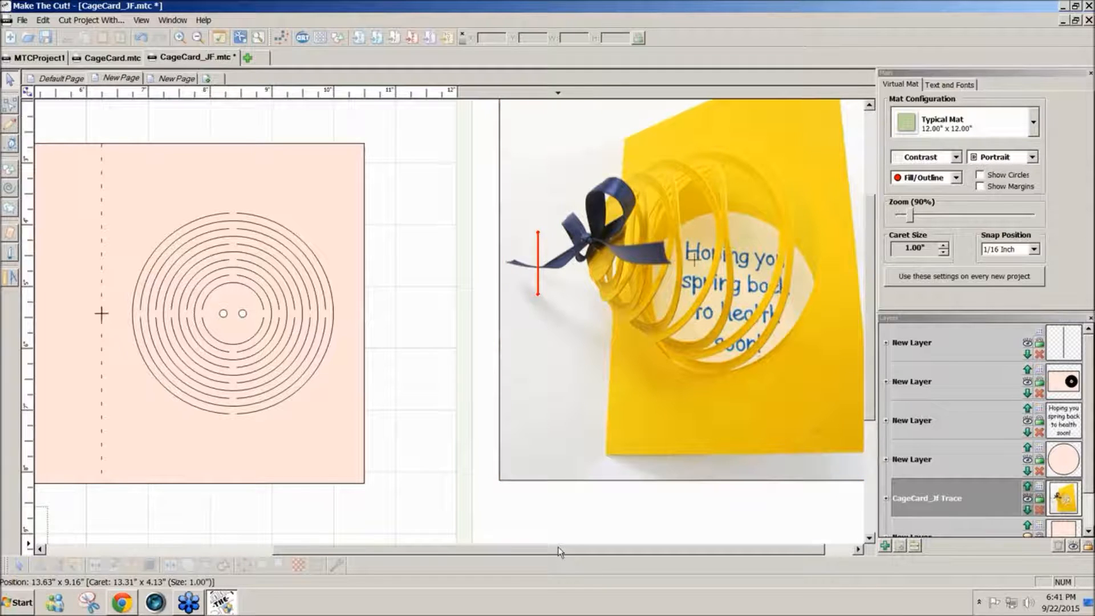
pyautogui.moveTo(560, 551); pyautogui.dragTo(586, 551)
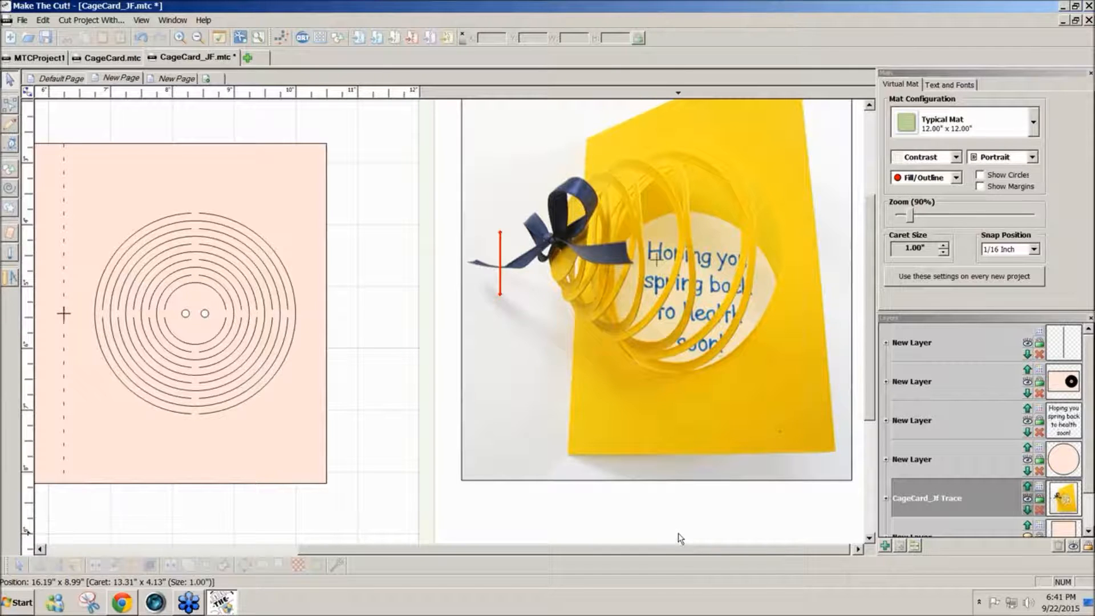
# Return to the third page and move the large circle fully clear of the card base's right edge.
pyautogui.click(187, 79)
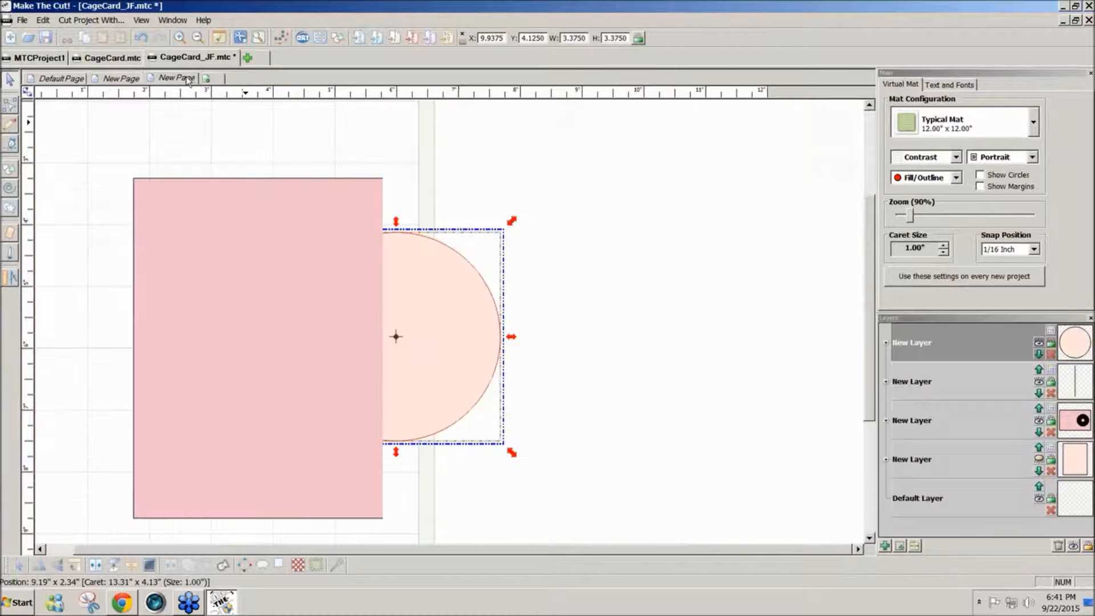
pyautogui.moveTo(751, 321); pyautogui.dragTo(775, 346)
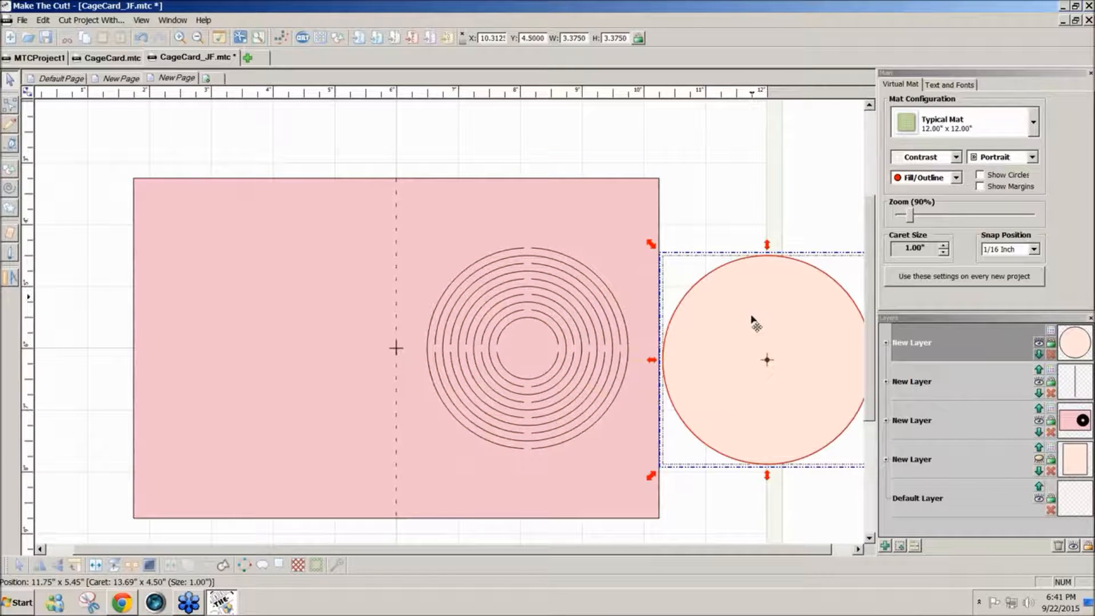
pyautogui.click(768, 190)
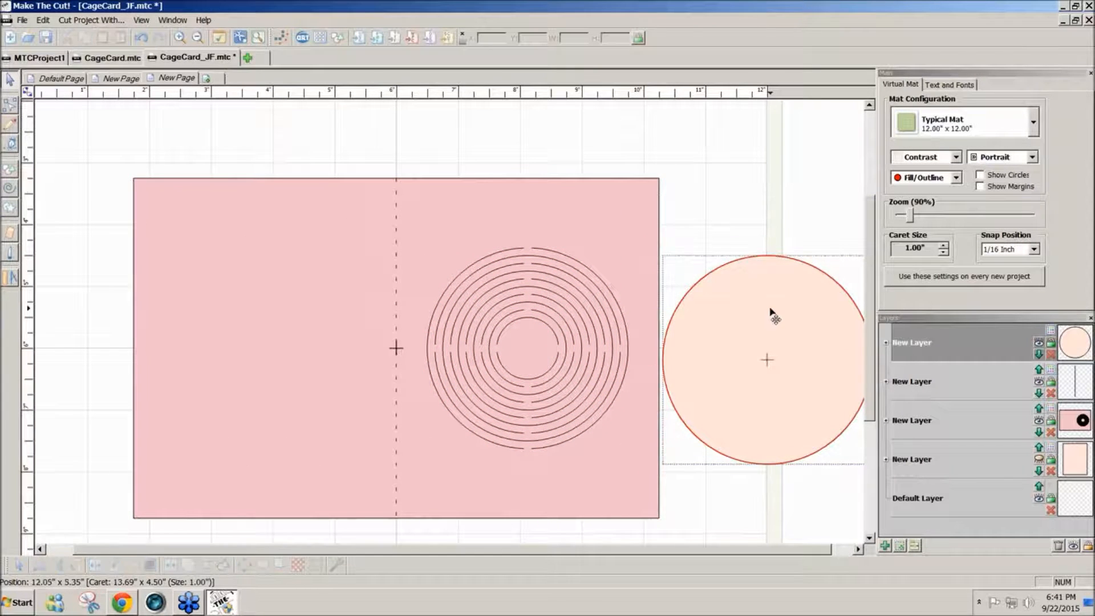
# Copy the large circle, shrink the copy to 0.125 inch, and place two such ribbon holes side by side inside the innermost cut circle.
pyautogui.moveTo(770, 313); pyautogui.dragTo(773, 228)
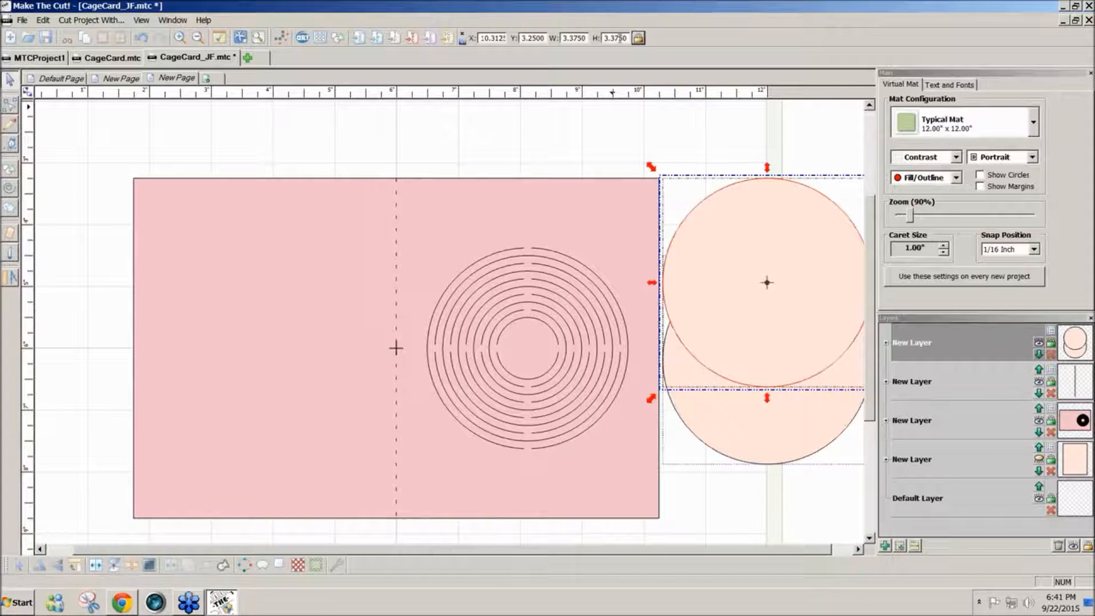
pyautogui.doubleClick(588, 39)
pyautogui.press('BackSpace')
pyautogui.press('Return')
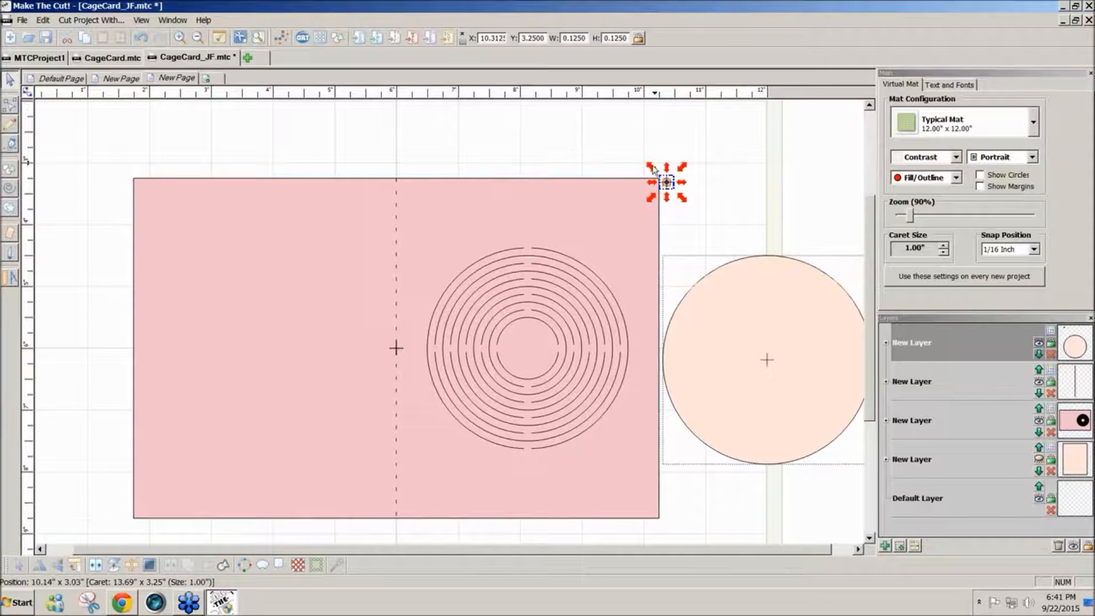
pyautogui.moveTo(667, 184); pyautogui.dragTo(517, 351)
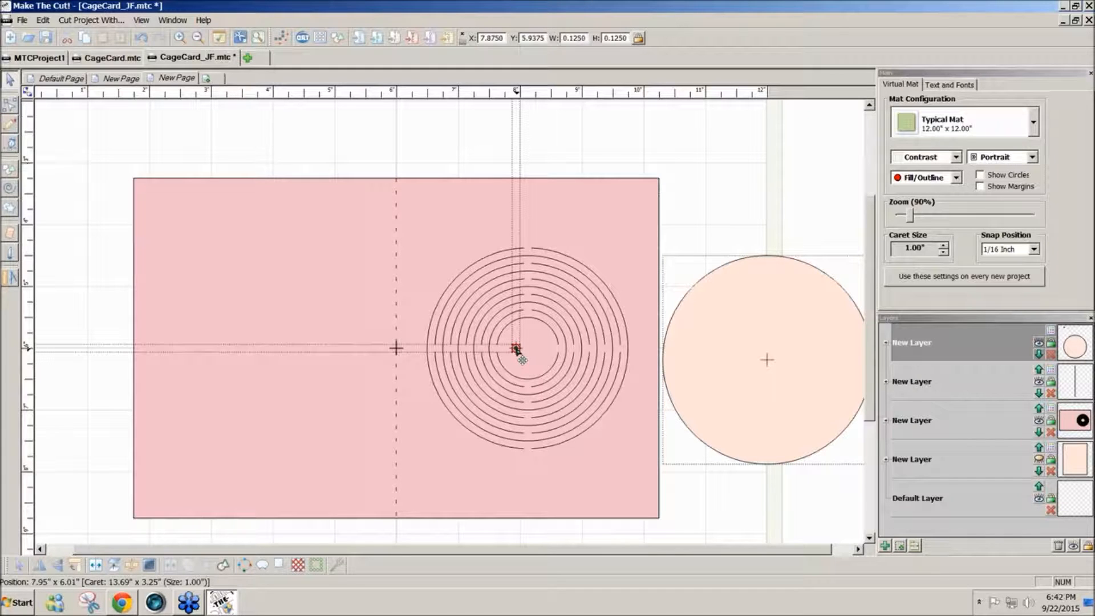
pyautogui.moveTo(517, 351); pyautogui.dragTo(536, 349)
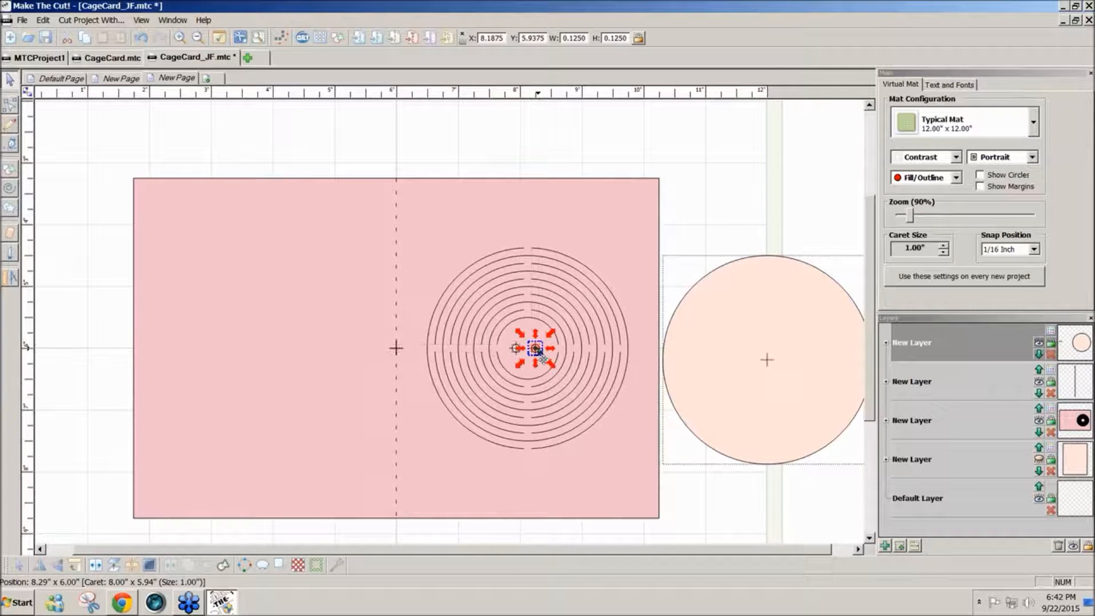
# Hide the score line's layer and join the two ribbon holes with the card base and its cut circles.
pyautogui.click(689, 218)
pyautogui.moveTo(104, 154); pyautogui.dragTo(687, 533)
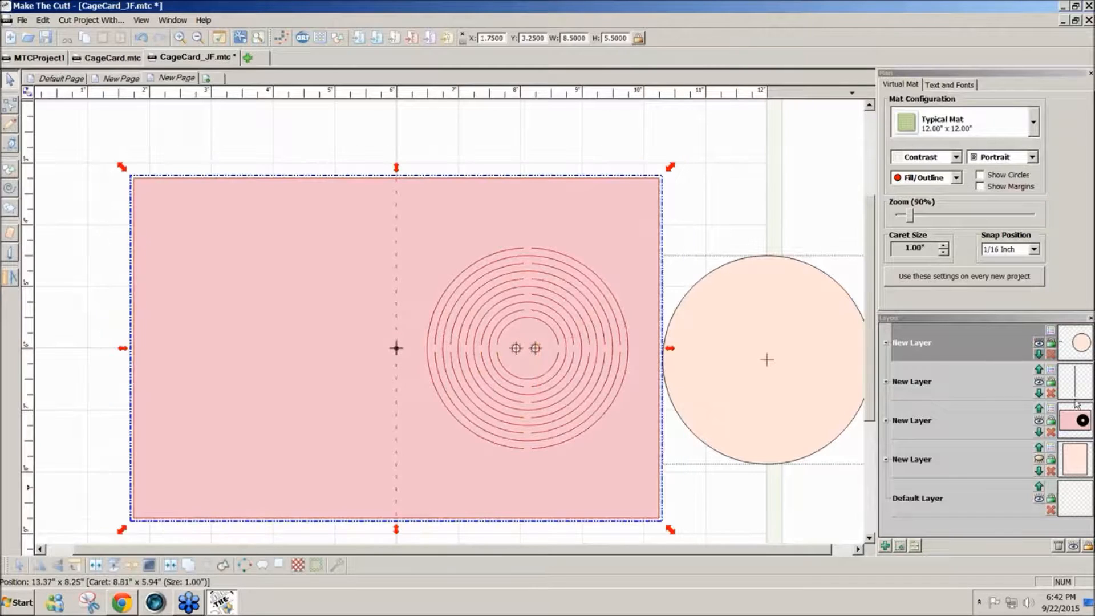
pyautogui.click(1040, 387)
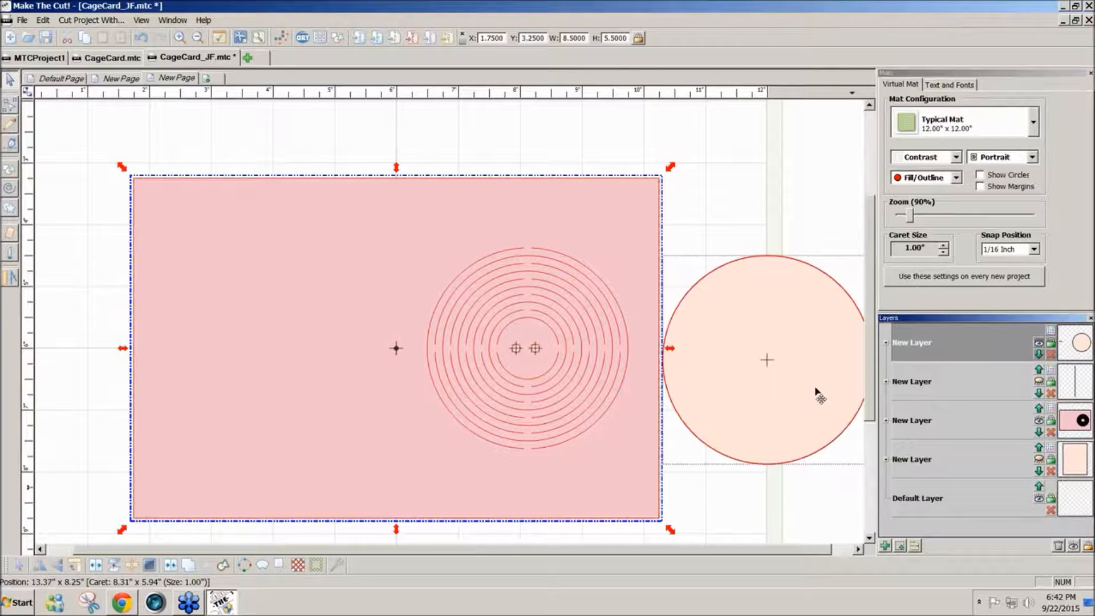
pyautogui.moveTo(93, 137); pyautogui.dragTo(684, 553)
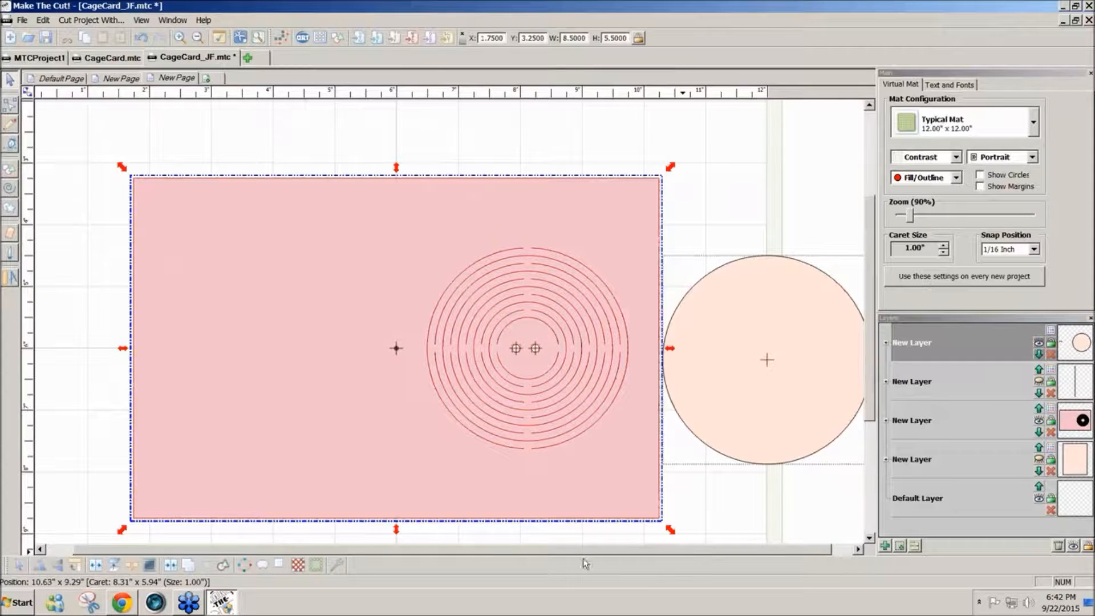
pyautogui.click(173, 567)
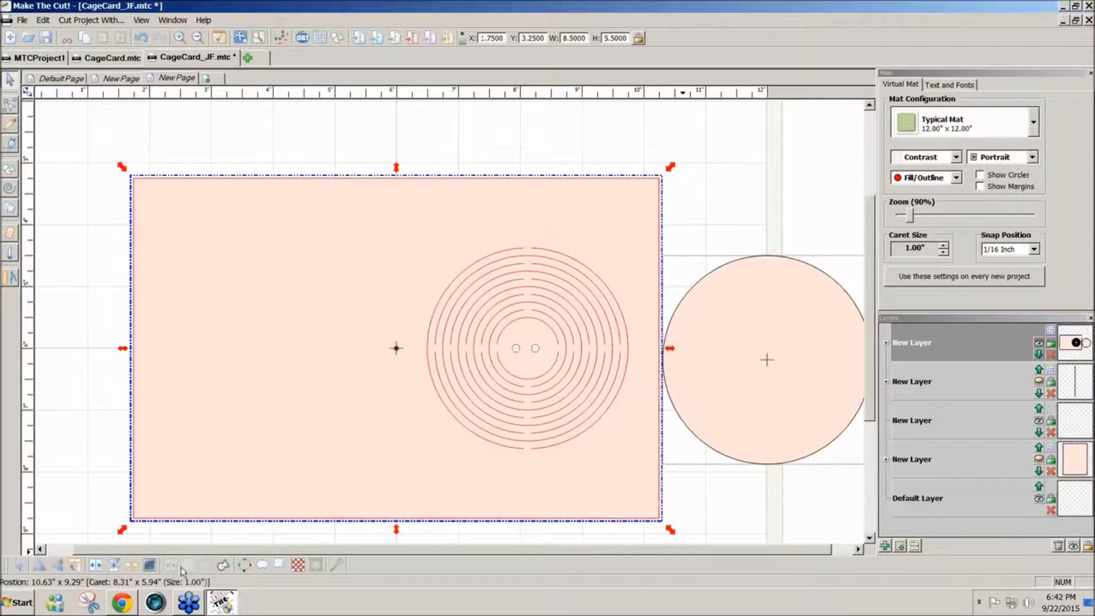
# Show the score line's layer again and bring it above the joined card base.
pyautogui.click(1038, 382)
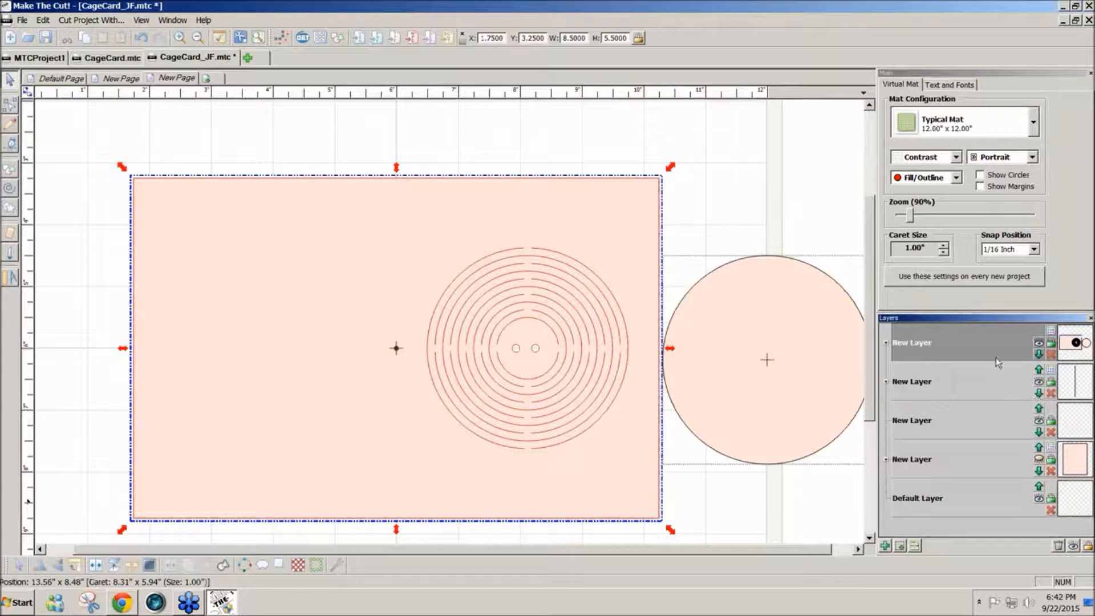
pyautogui.click(1038, 354)
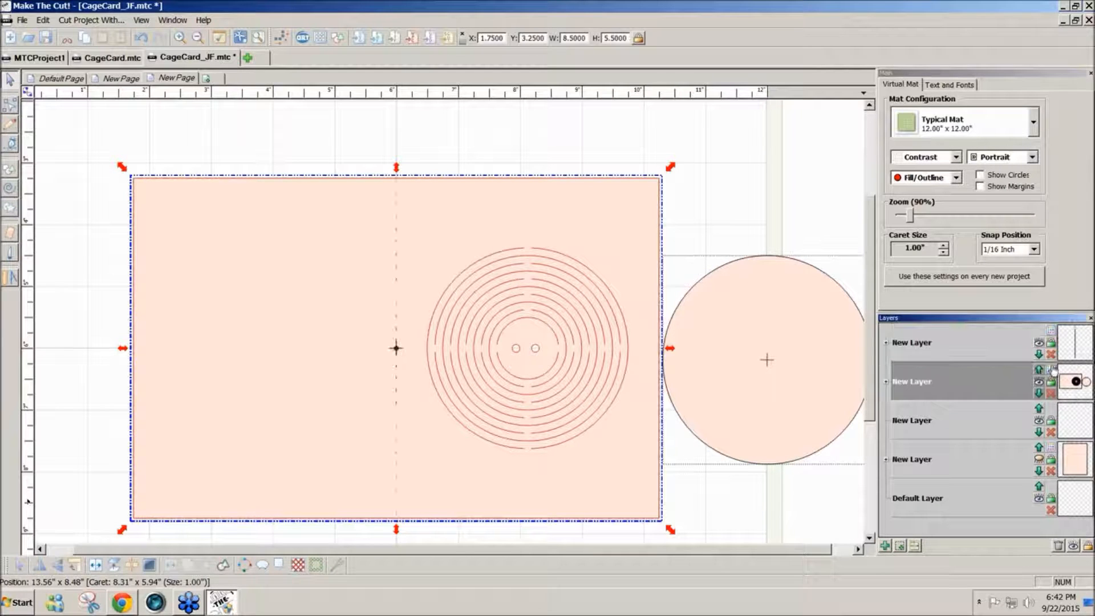
pyautogui.click(821, 178)
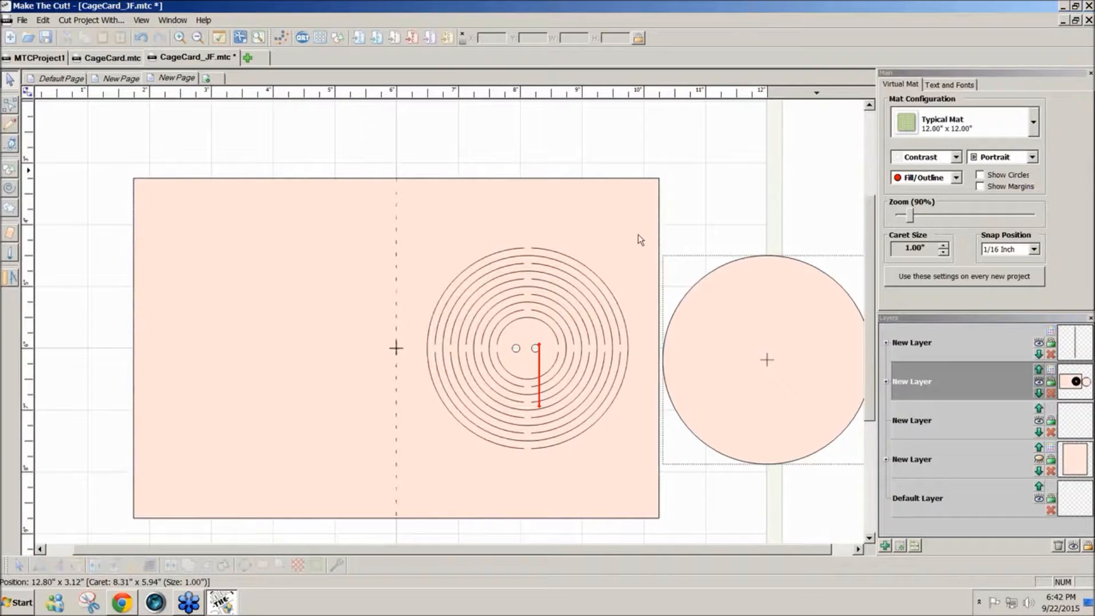
# Put the large peach circle on its own separate layer.
pyautogui.click(810, 392)
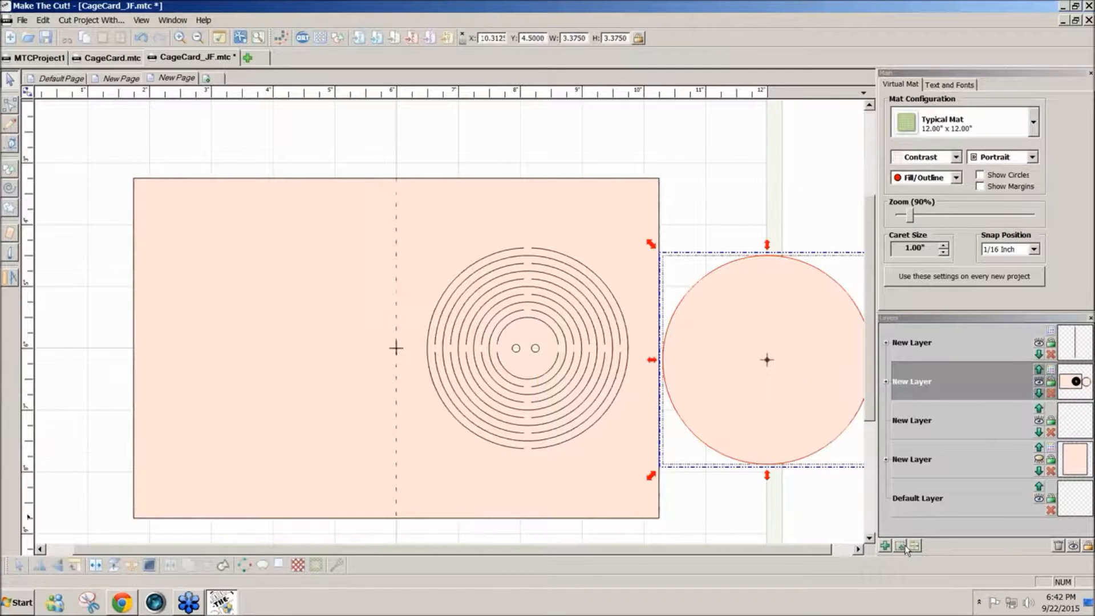
pyautogui.click(902, 546)
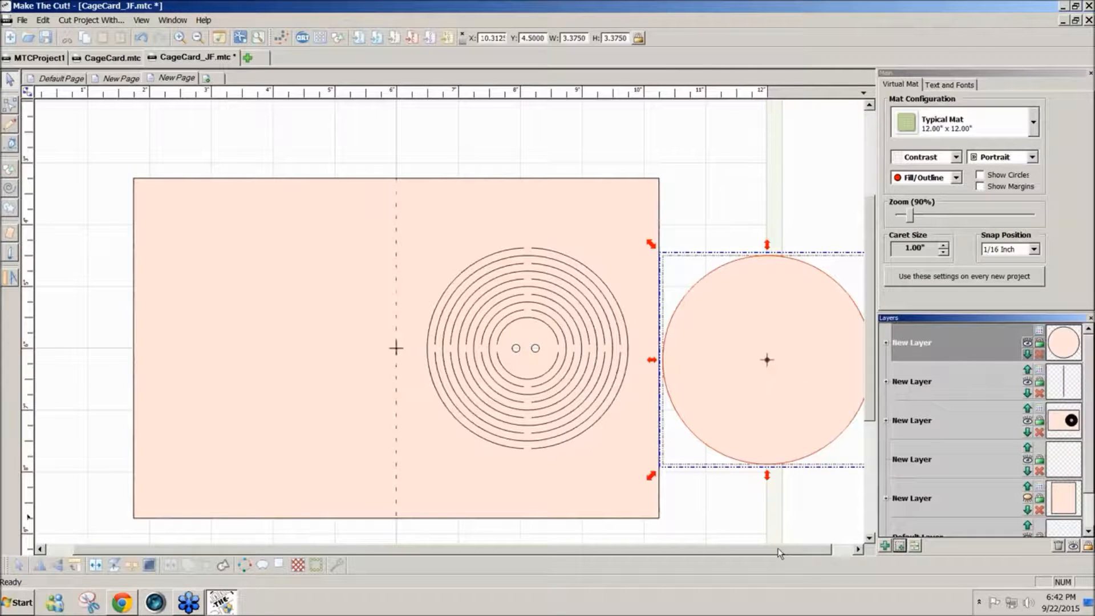
pyautogui.click(766, 514)
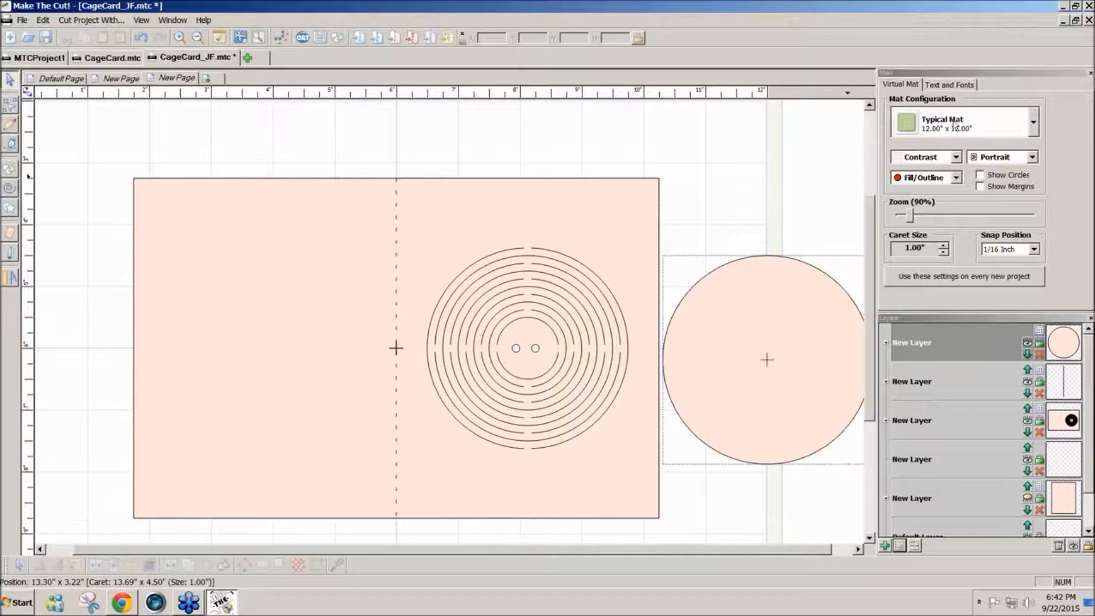
# Add a centered four-line text group in LDT Comic Sans reading "Hoping you spring back to health soon!".
pyautogui.click(954, 85)
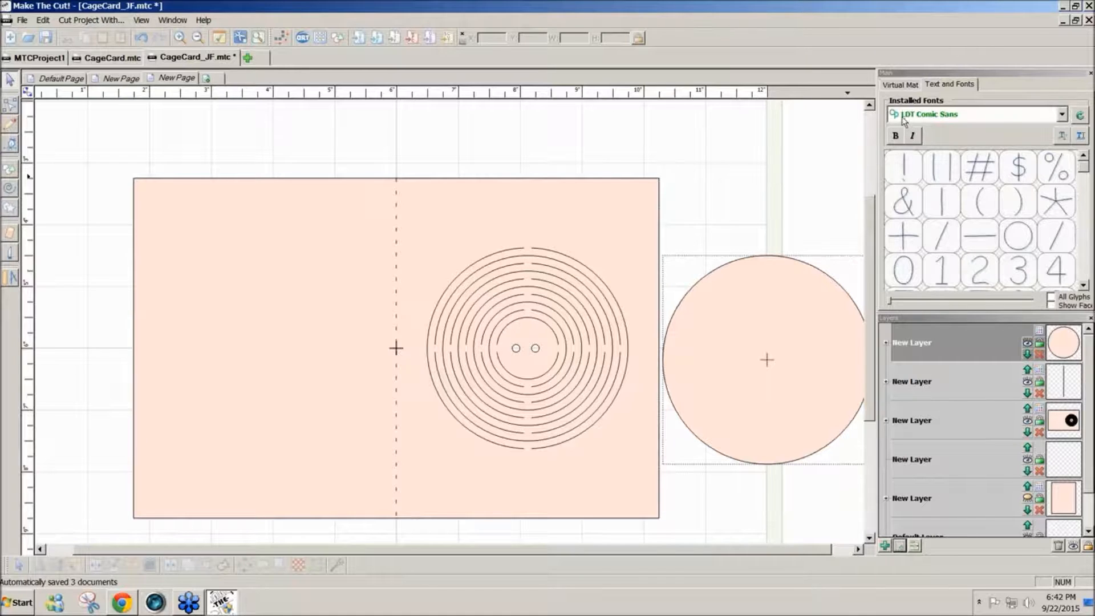
pyautogui.click(1080, 137)
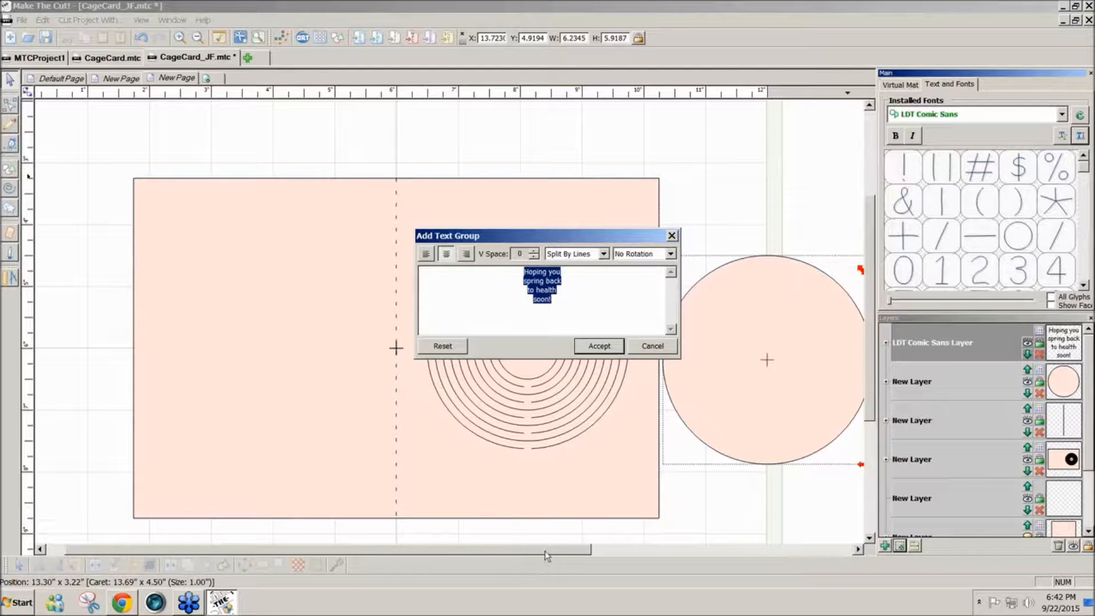
pyautogui.click(599, 349)
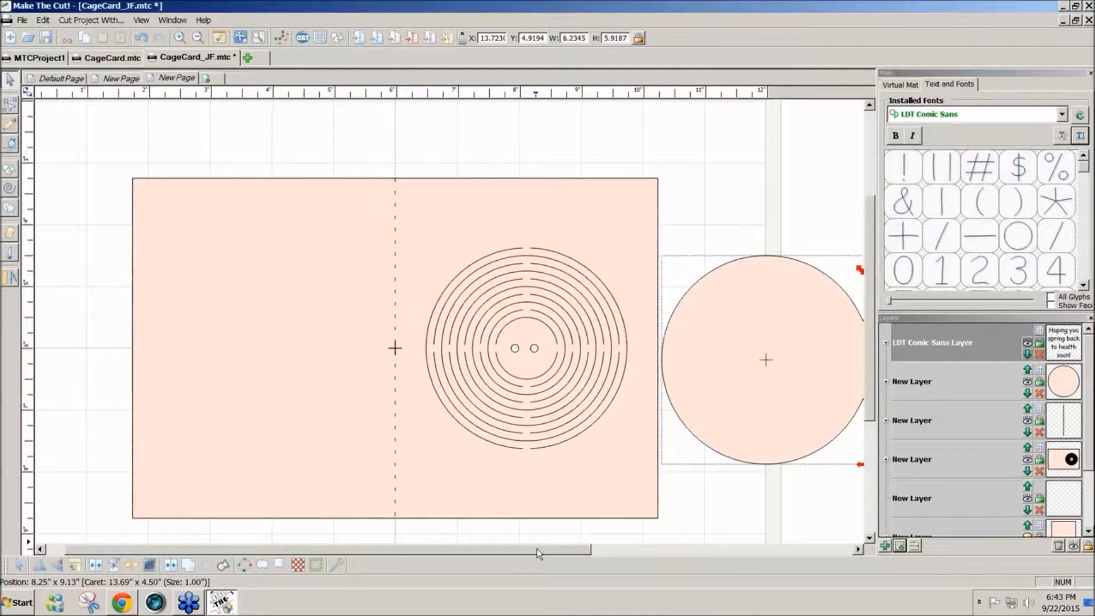
# Shrink the greeting text group to 3 inches wide and about 2.2 inches high, positioned over the large circle.
pyautogui.moveTo(536, 552); pyautogui.dragTo(705, 552)
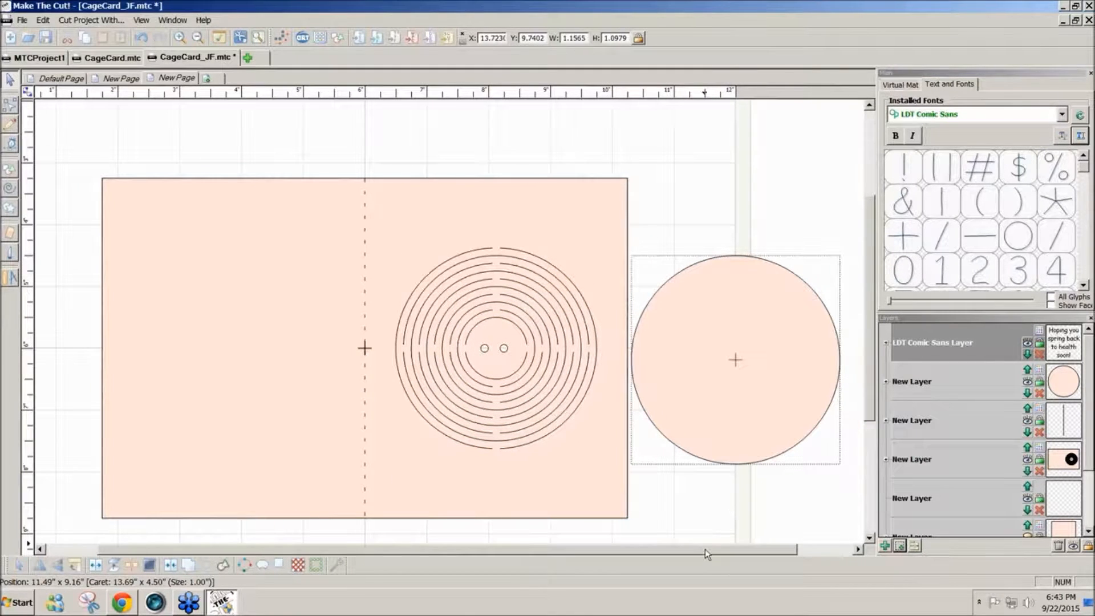
pyautogui.moveTo(705, 549); pyautogui.dragTo(563, 549)
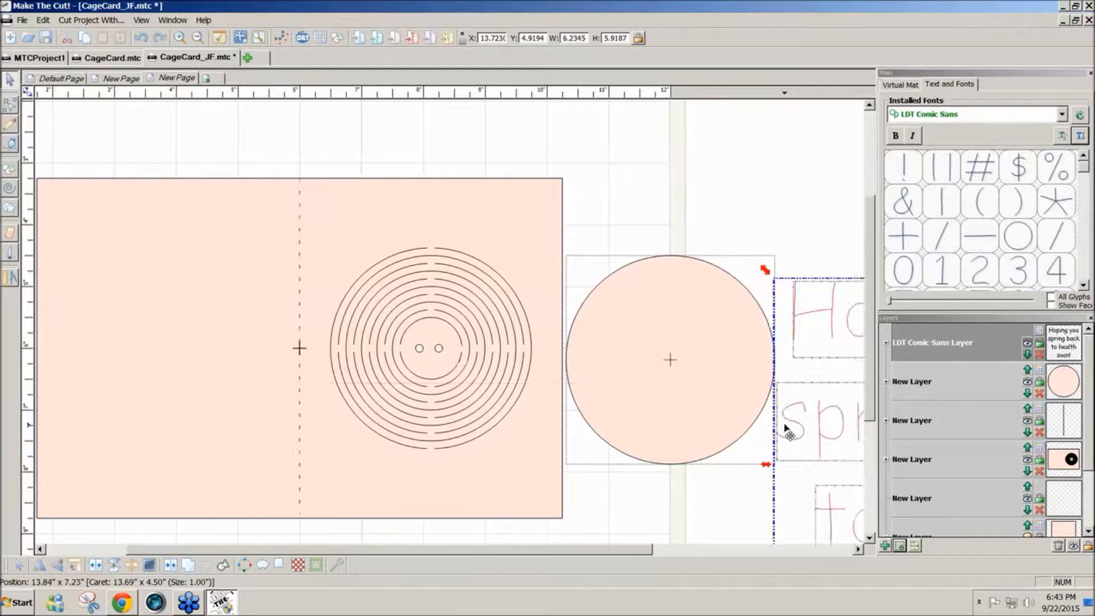
pyautogui.moveTo(563, 550); pyautogui.dragTo(765, 548)
pyautogui.moveTo(733, 440); pyautogui.dragTo(756, 336)
pyautogui.moveTo(589, 278); pyautogui.dragTo(679, 350)
pyautogui.moveTo(761, 492); pyautogui.dragTo(740, 417)
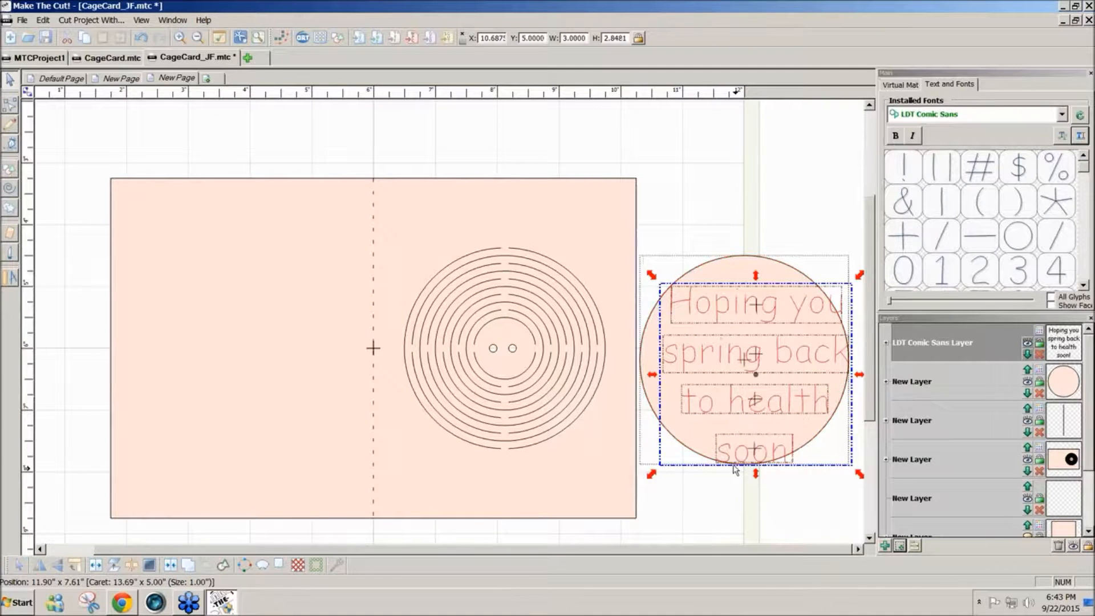
pyautogui.moveTo(759, 474); pyautogui.dragTo(758, 434)
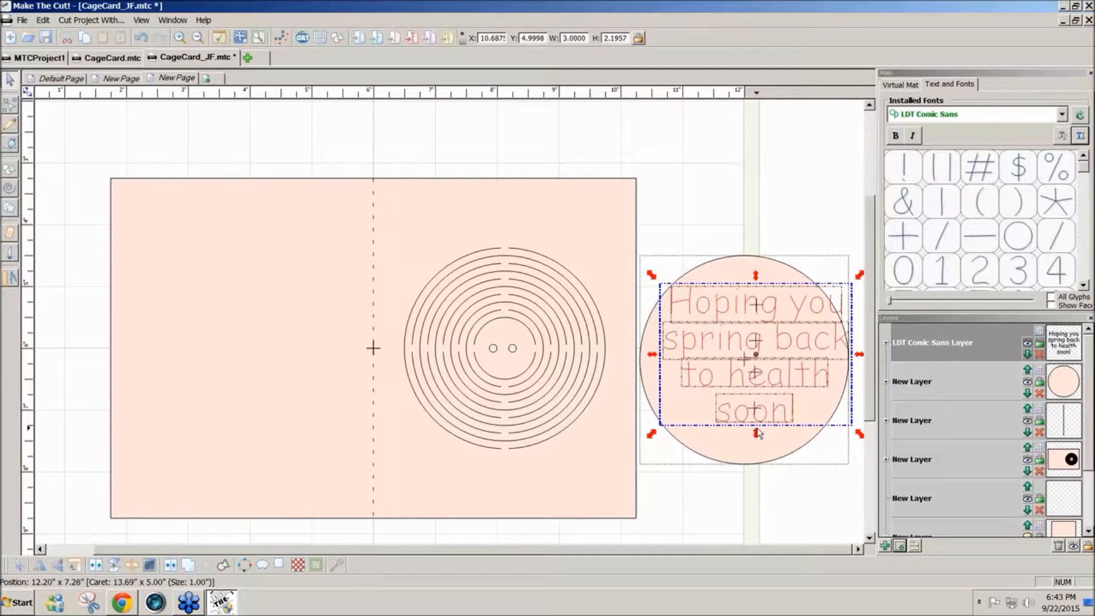
# Try to narrow the greeting text group from its side edge.
pyautogui.click(856, 360)
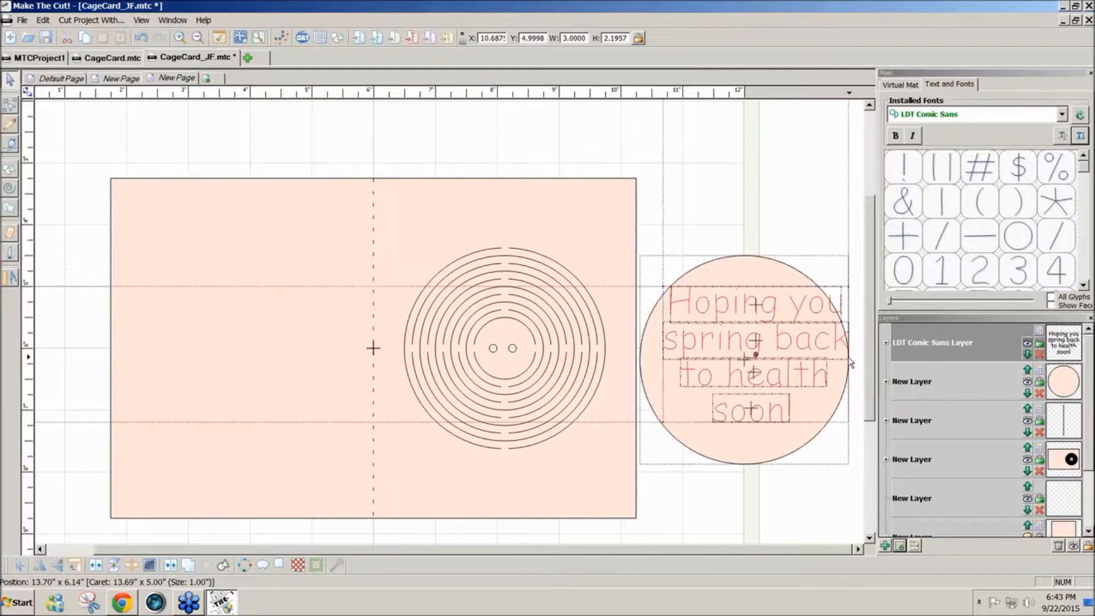
pyautogui.click(845, 360)
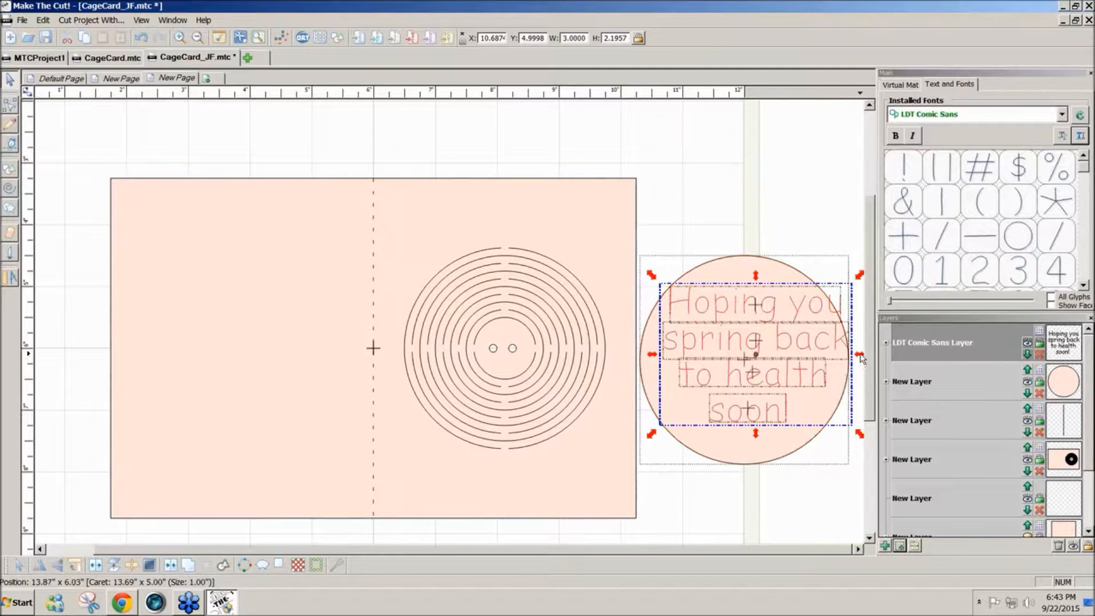
pyautogui.click(861, 358)
pyautogui.click(858, 363)
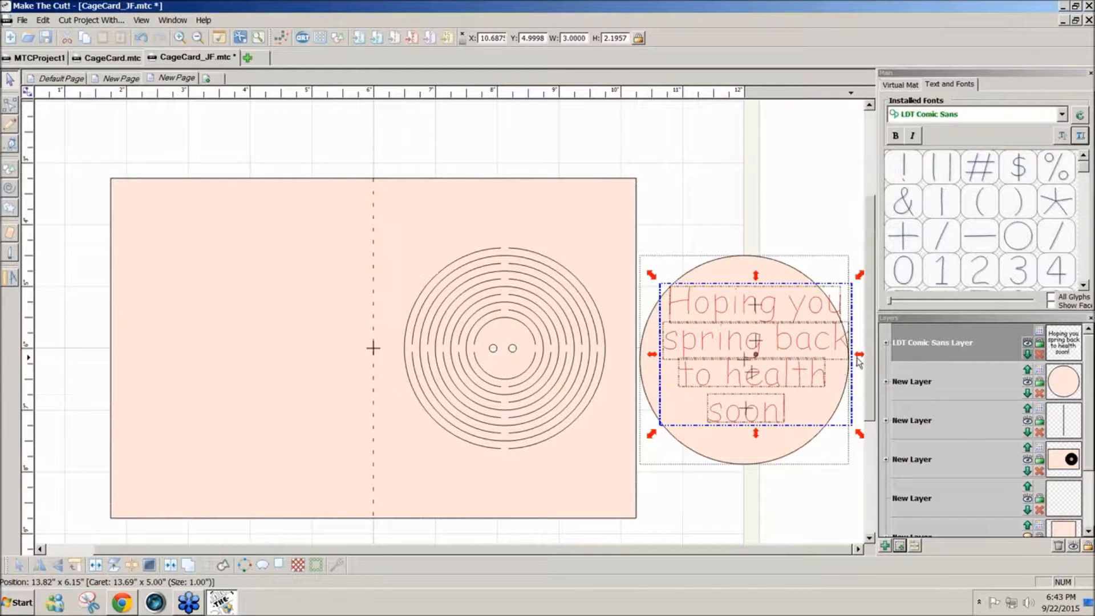
pyautogui.click(665, 210)
pyautogui.moveTo(651, 210); pyautogui.dragTo(871, 496)
pyautogui.click(862, 361)
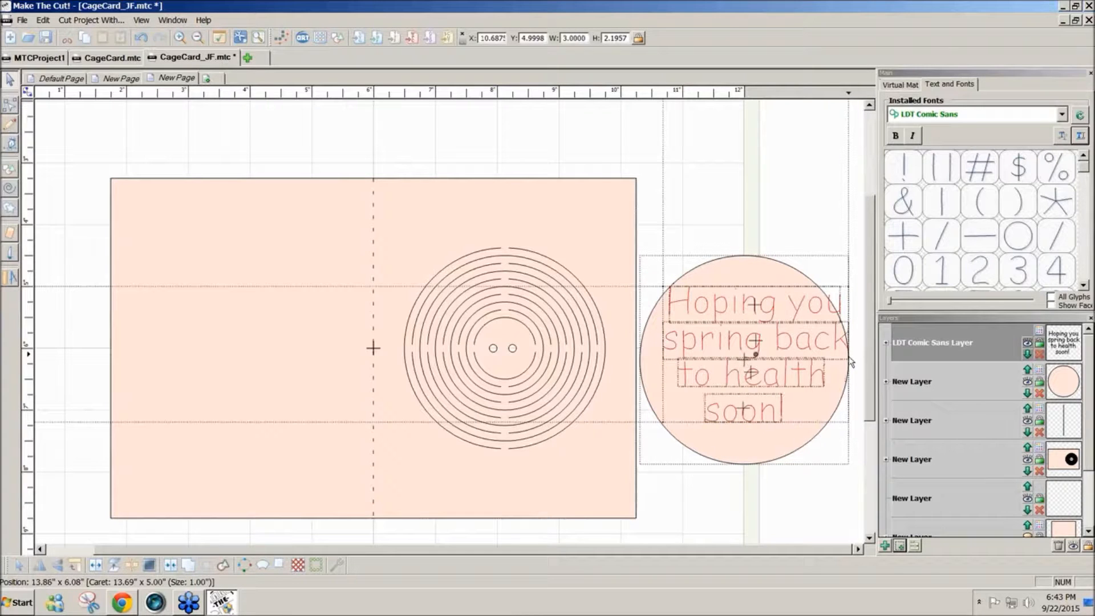
pyautogui.click(850, 361)
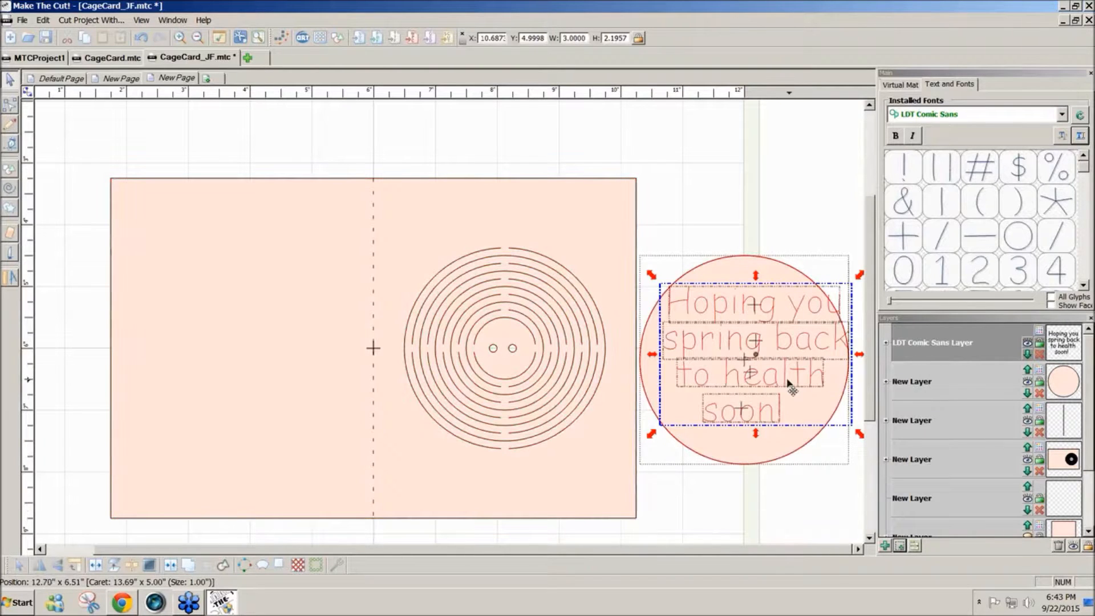
# Scale the greeting text down to about 2.63 by 1.92 inches inside the circle and join its lines into one shape.
pyautogui.moveTo(859, 278); pyautogui.dragTo(837, 297)
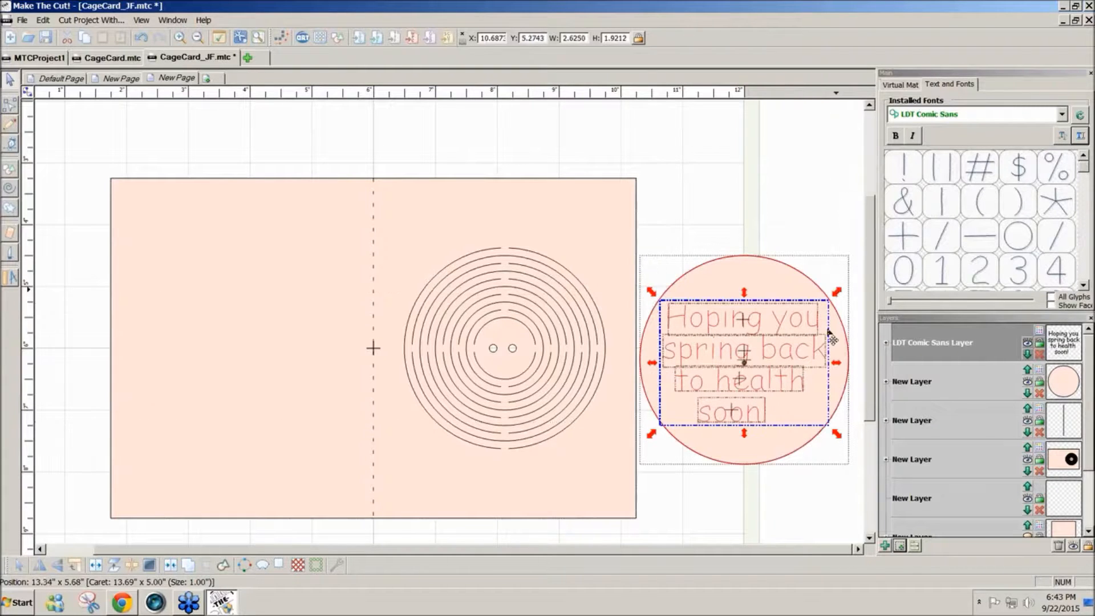
pyautogui.click(798, 514)
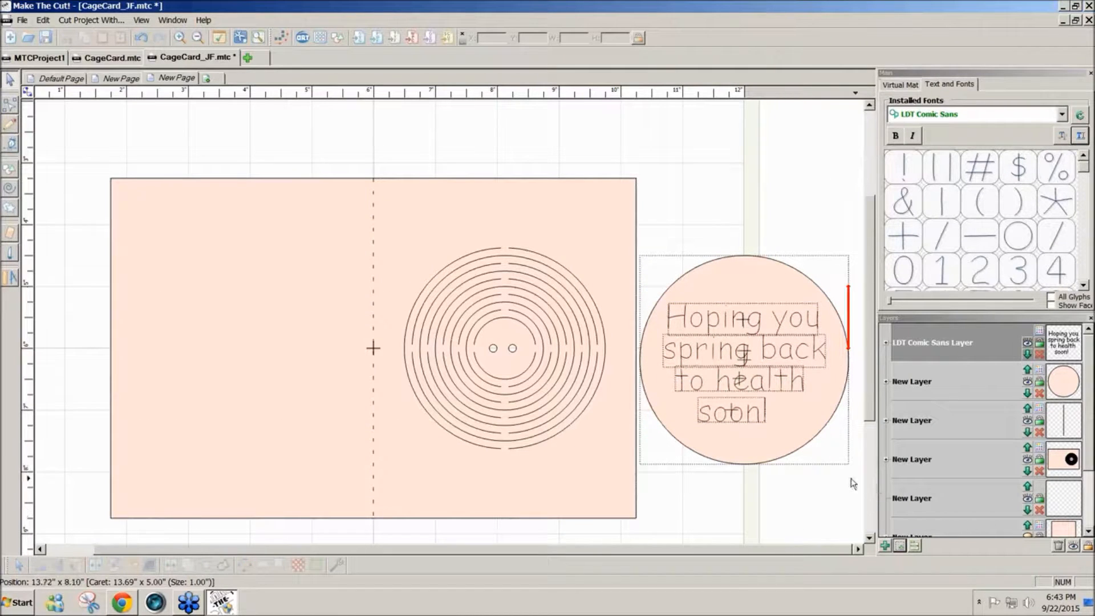
pyautogui.moveTo(660, 194)
pyautogui.mouseDown()
pyautogui.moveTo(674, 320)
pyautogui.moveTo(746, 453)
pyautogui.moveTo(856, 477)
pyautogui.mouseUp()
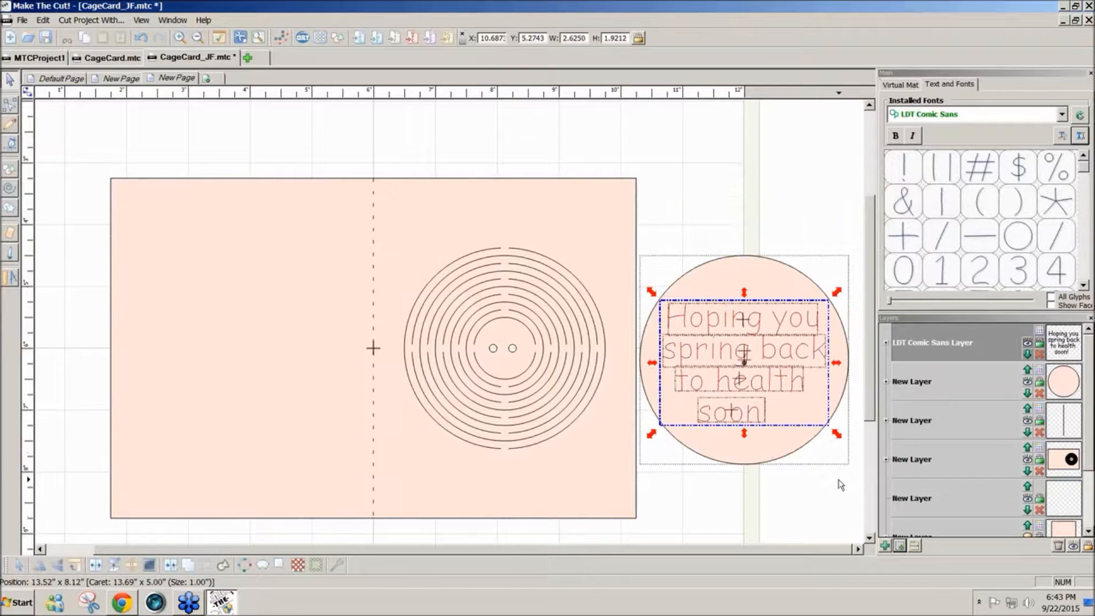
pyautogui.click(169, 567)
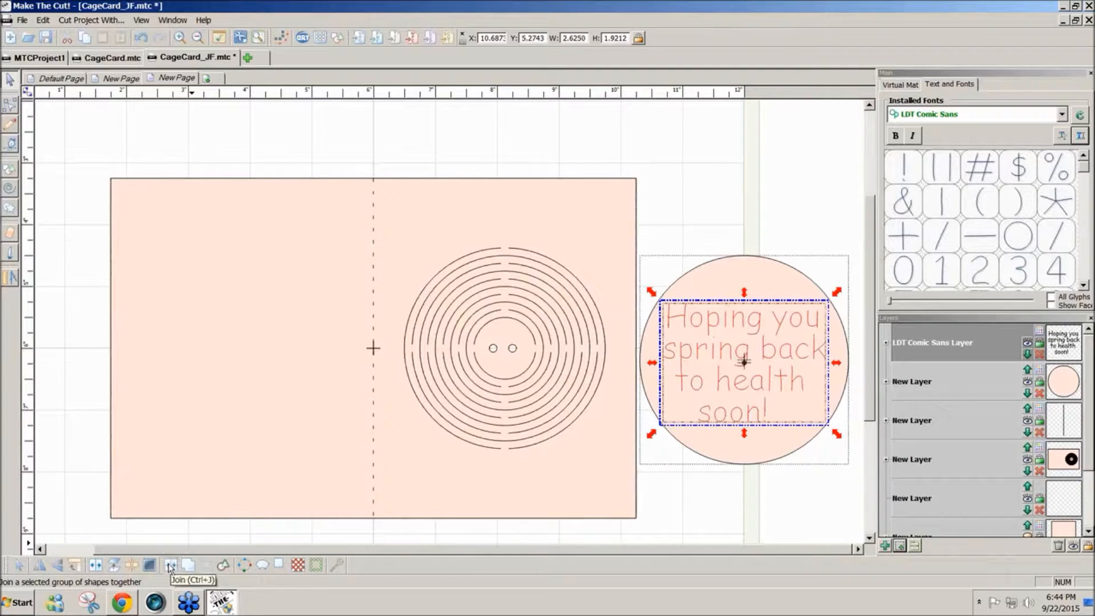
# Move the large circle together with its greeting text onto the mat area above the card base.
pyautogui.click(781, 454)
pyautogui.click(780, 455)
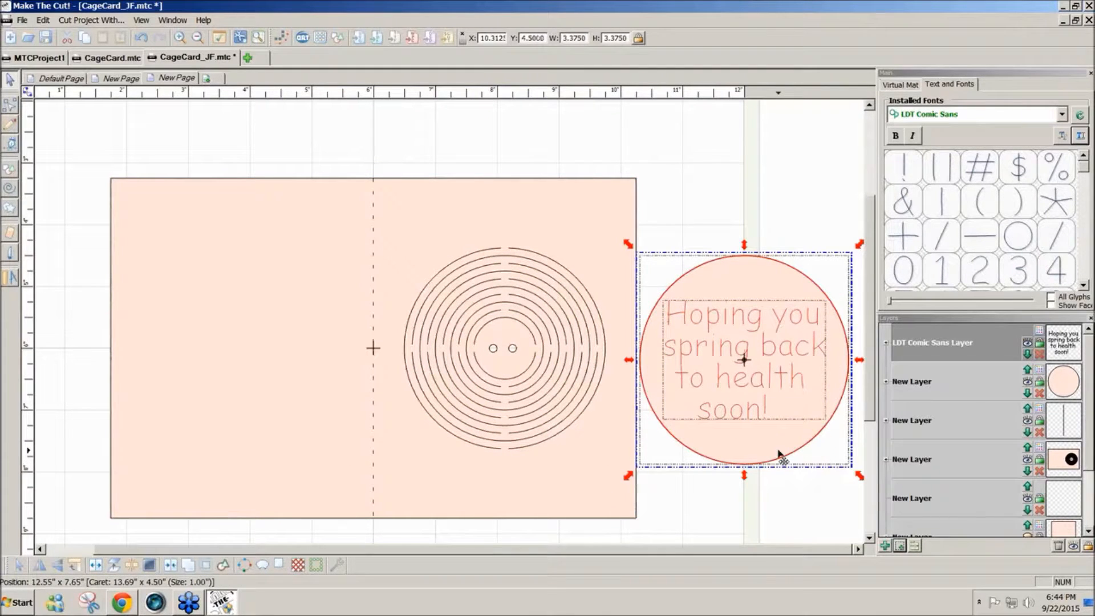
pyautogui.moveTo(780, 455); pyautogui.dragTo(636, 157)
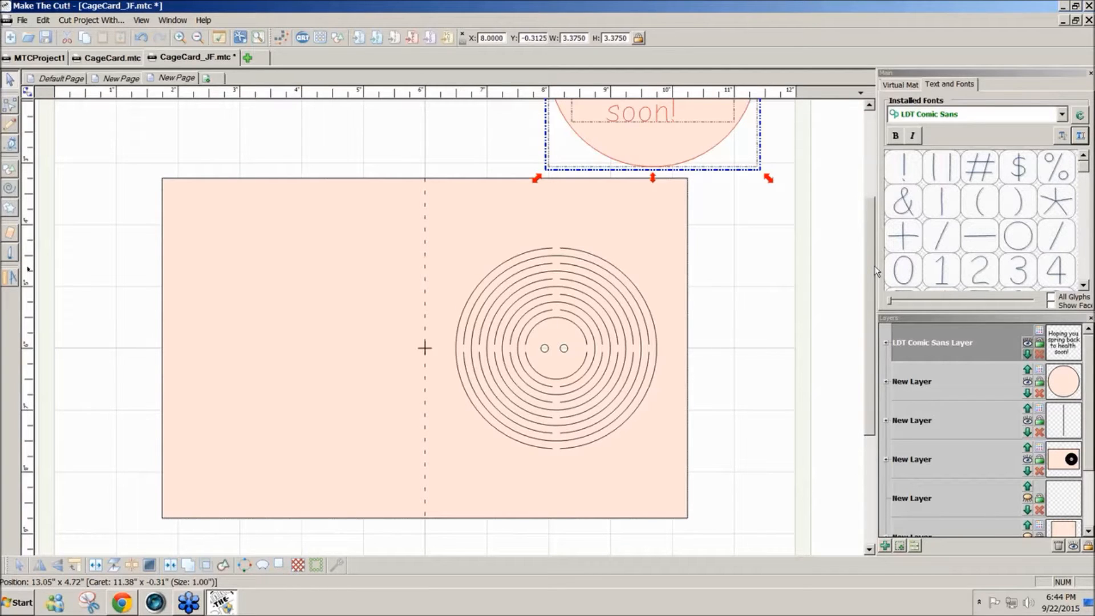
pyautogui.scroll(9, 721, 220)
pyautogui.moveTo(721, 220); pyautogui.dragTo(756, 235)
# Move the whole card base with its score line down the mat to about Y 5.19 inches.
pyautogui.scroll(-10, 756, 235)
pyautogui.moveTo(136, 144); pyautogui.dragTo(729, 551)
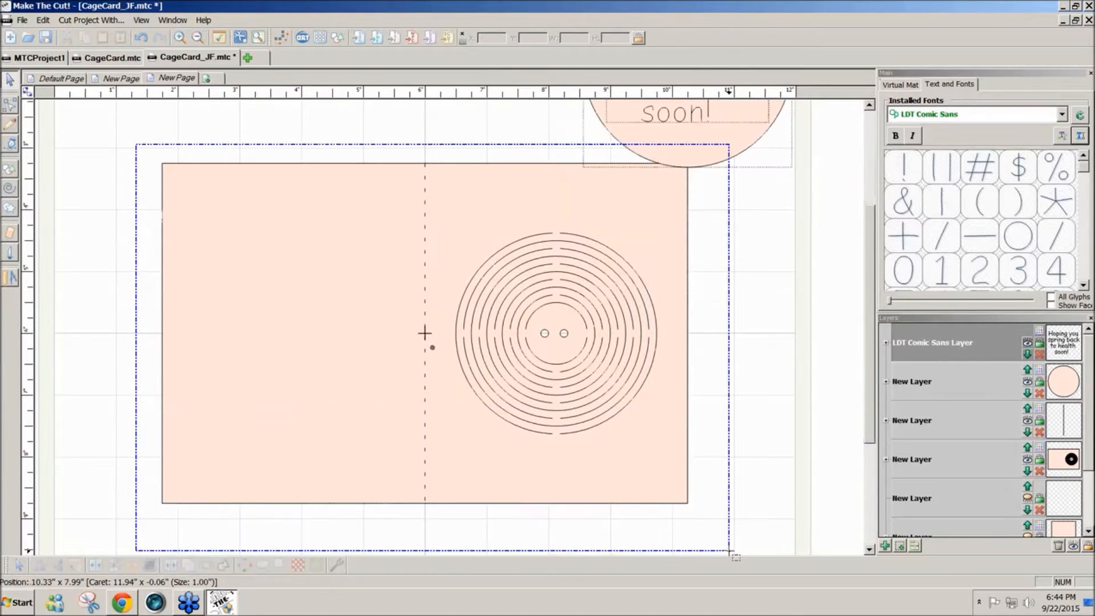
pyautogui.moveTo(590, 465); pyautogui.dragTo(591, 582)
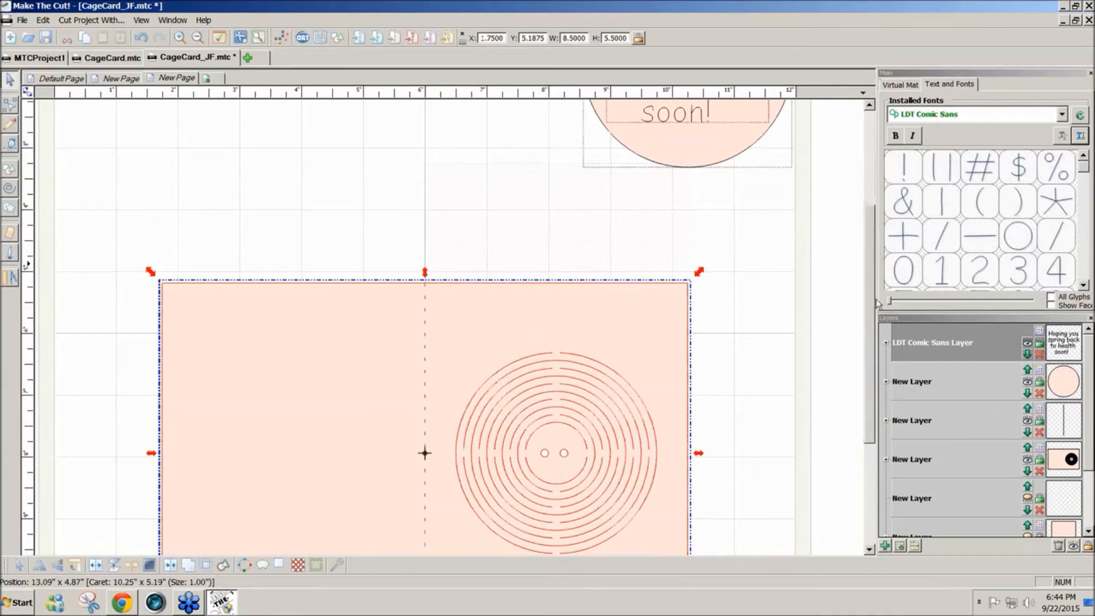
# Select the circle with its greeting text and place it on the mat at about X 7.56, Y 0.75 inches.
pyautogui.scroll(10, 567, 139)
pyautogui.click(536, 127)
pyautogui.moveTo(536, 127); pyautogui.dragTo(866, 399)
pyautogui.moveTo(704, 251); pyautogui.dragTo(641, 312)
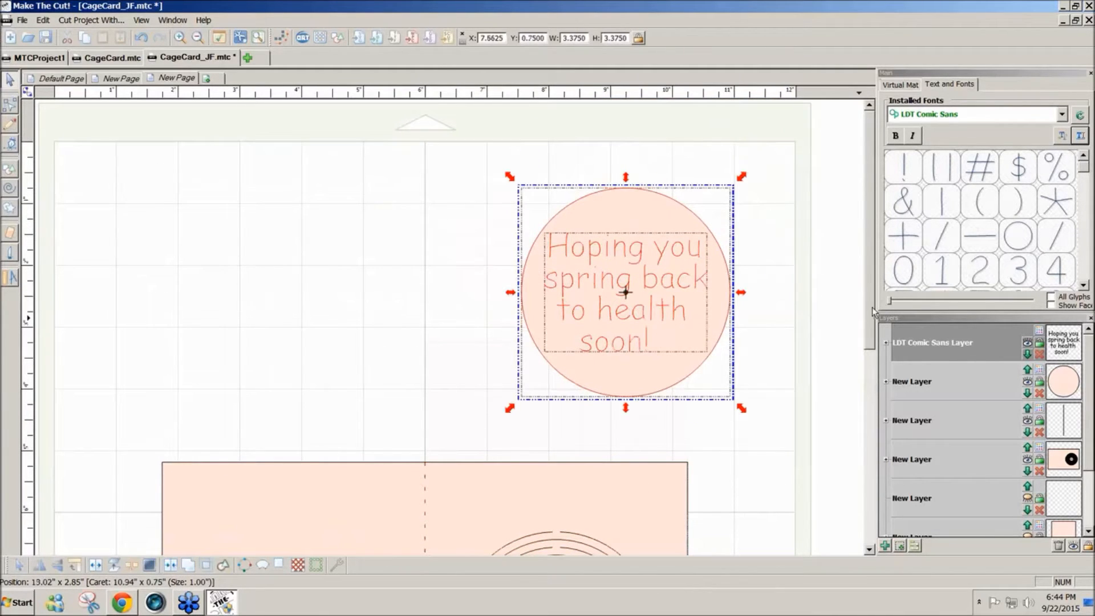
# Switch to the middle project page and compare its finished card layout with the reference photo.
pyautogui.moveTo(871, 307); pyautogui.dragTo(837, 456)
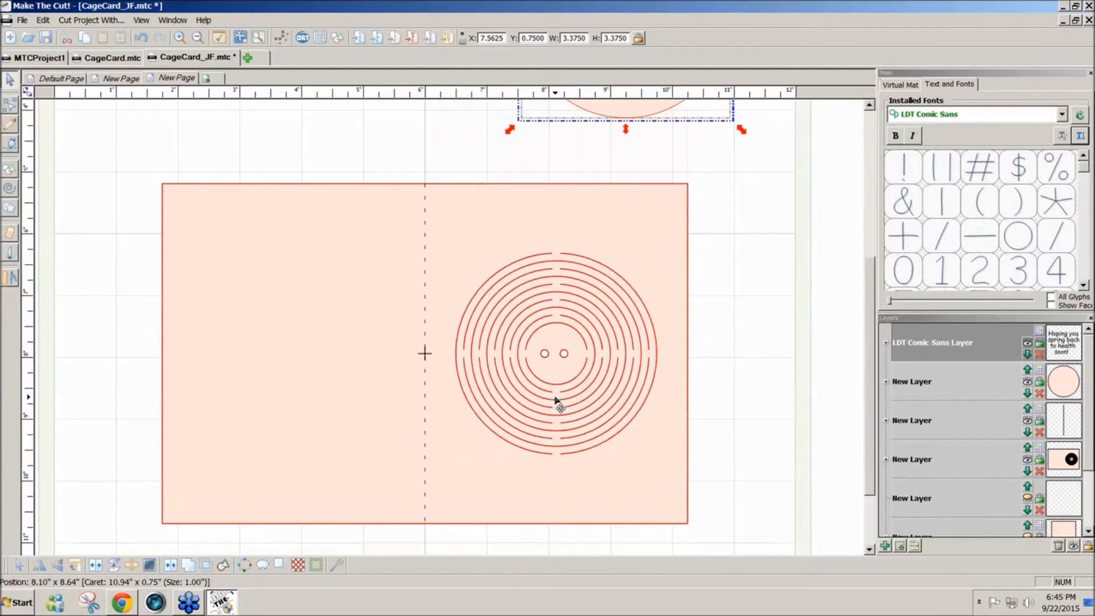
pyautogui.click(121, 80)
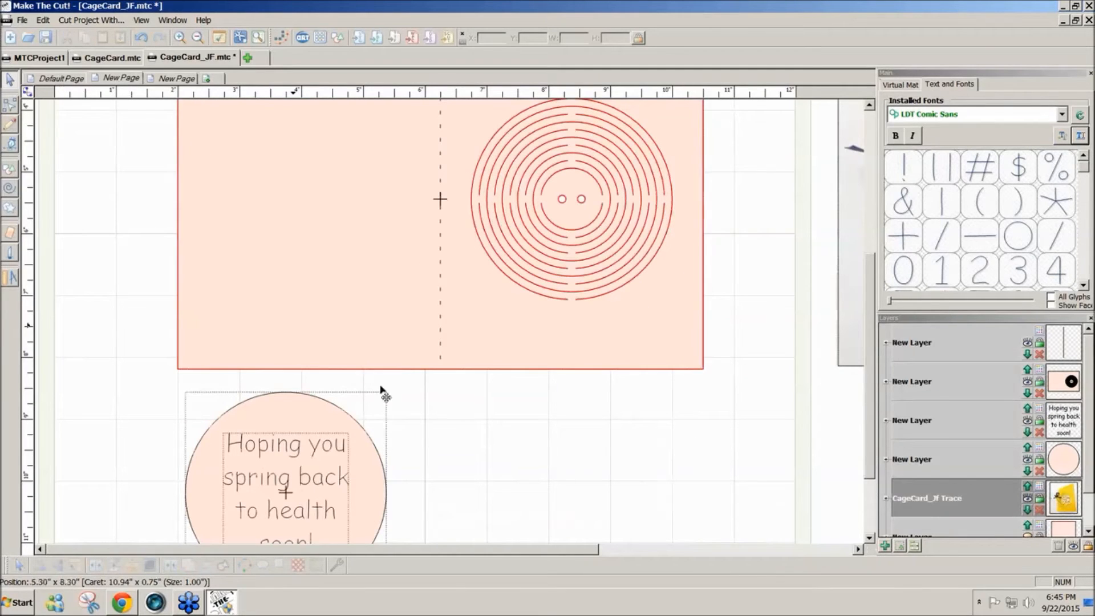
pyautogui.moveTo(498, 558); pyautogui.dragTo(748, 566)
pyautogui.moveTo(870, 359); pyautogui.dragTo(879, 281)
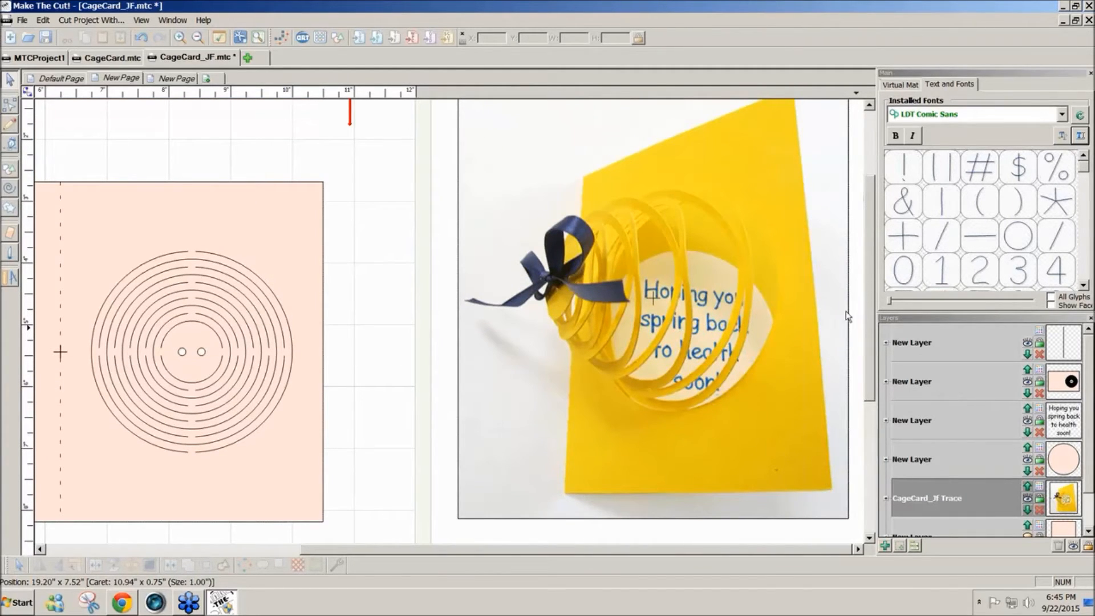
pyautogui.moveTo(571, 549); pyautogui.dragTo(393, 552)
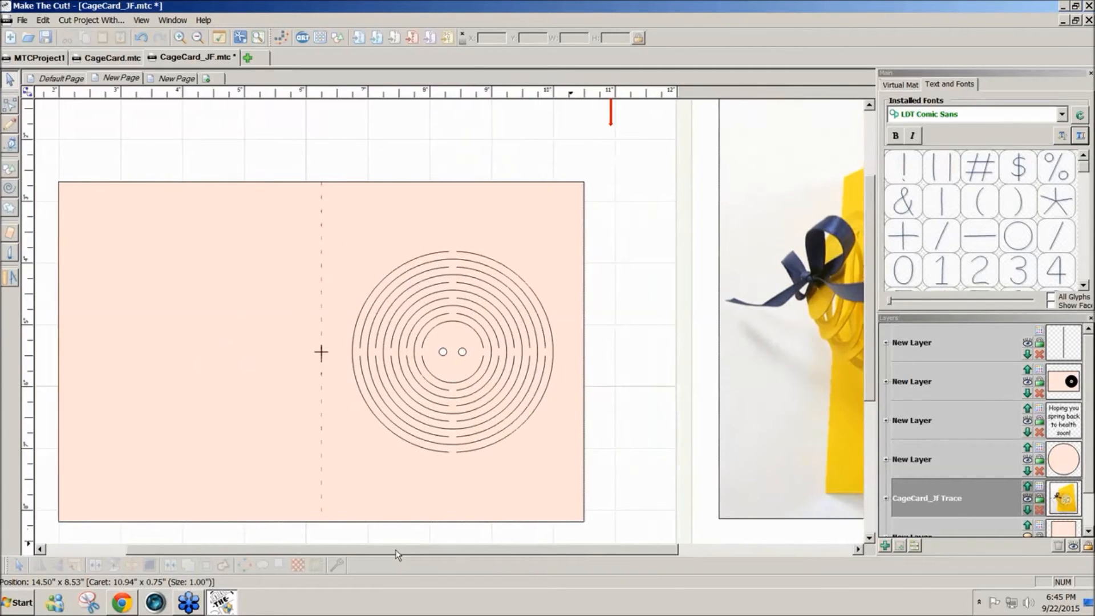
# Look over the available duplicate commands, including nested and rotated duplication, without applying any.
pyautogui.click(479, 521)
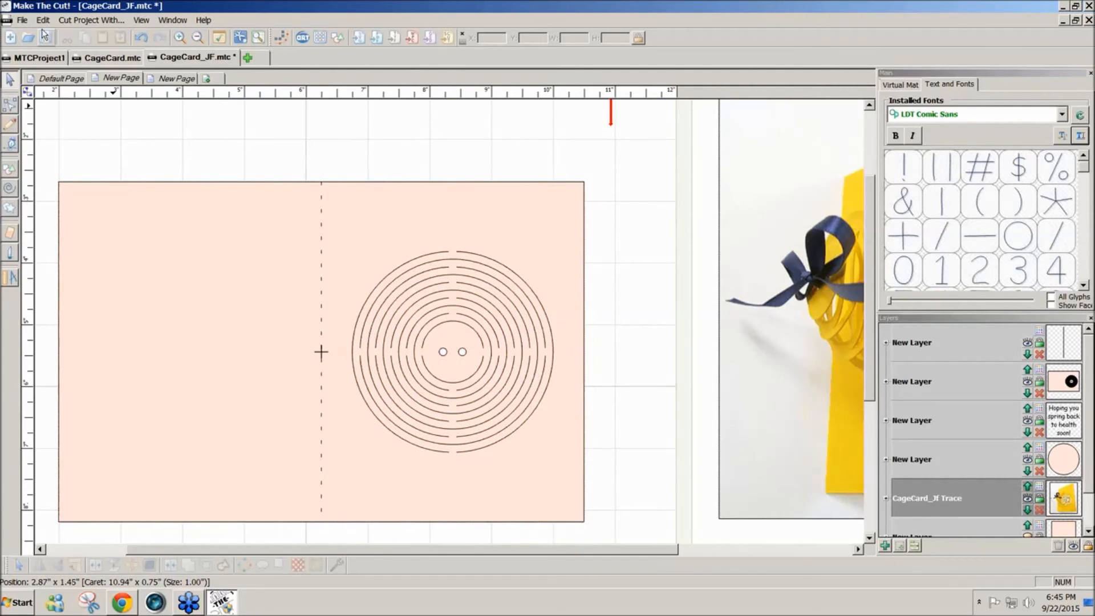
pyautogui.click(43, 20)
pyautogui.moveTo(62, 113)
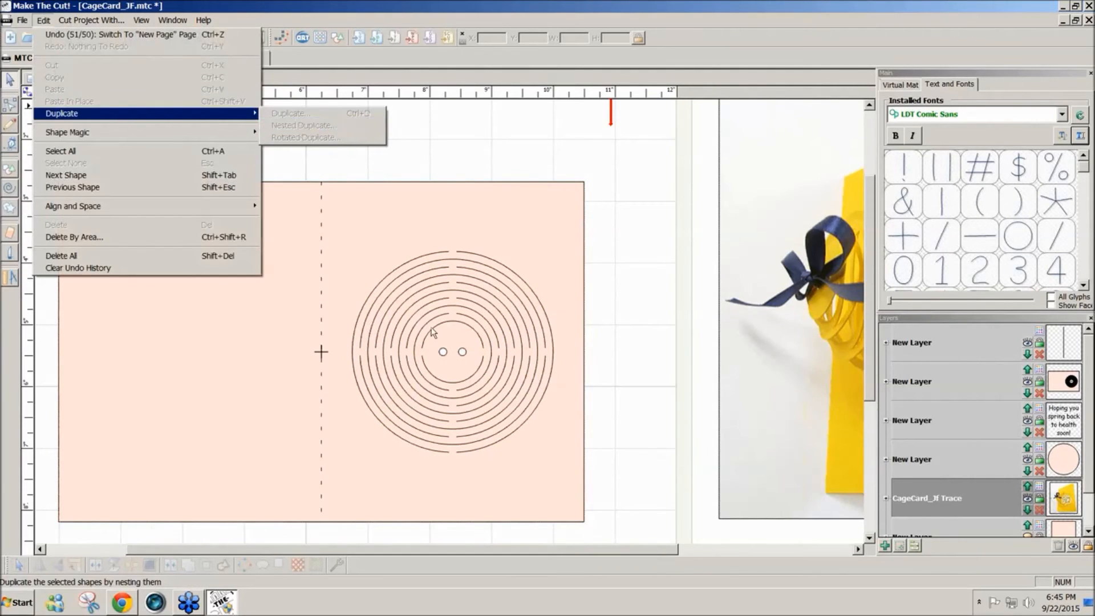
pyautogui.click(619, 325)
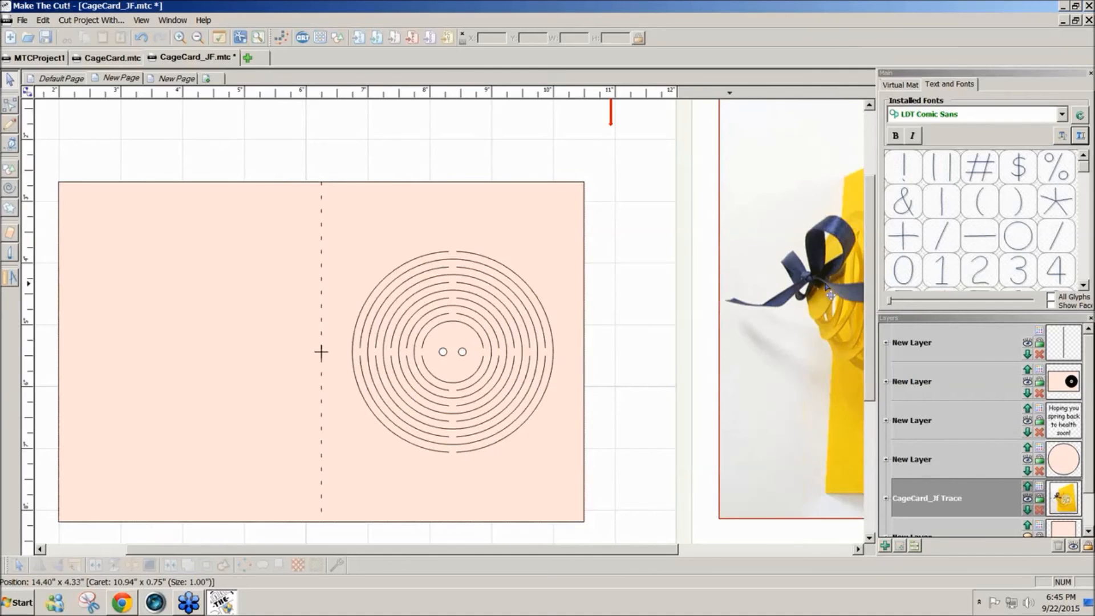
pyautogui.click(703, 549)
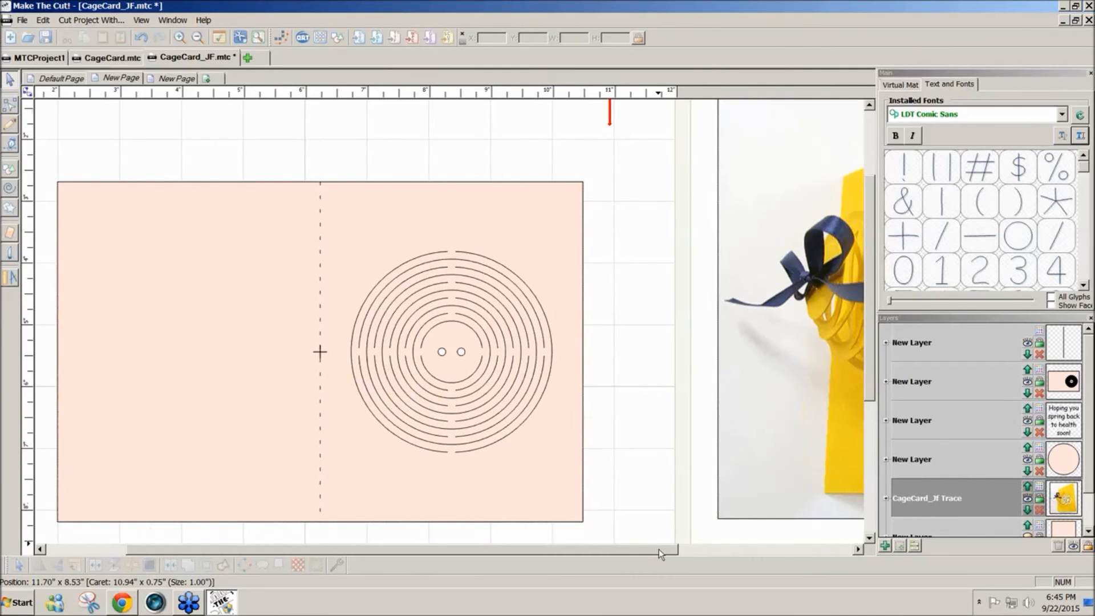